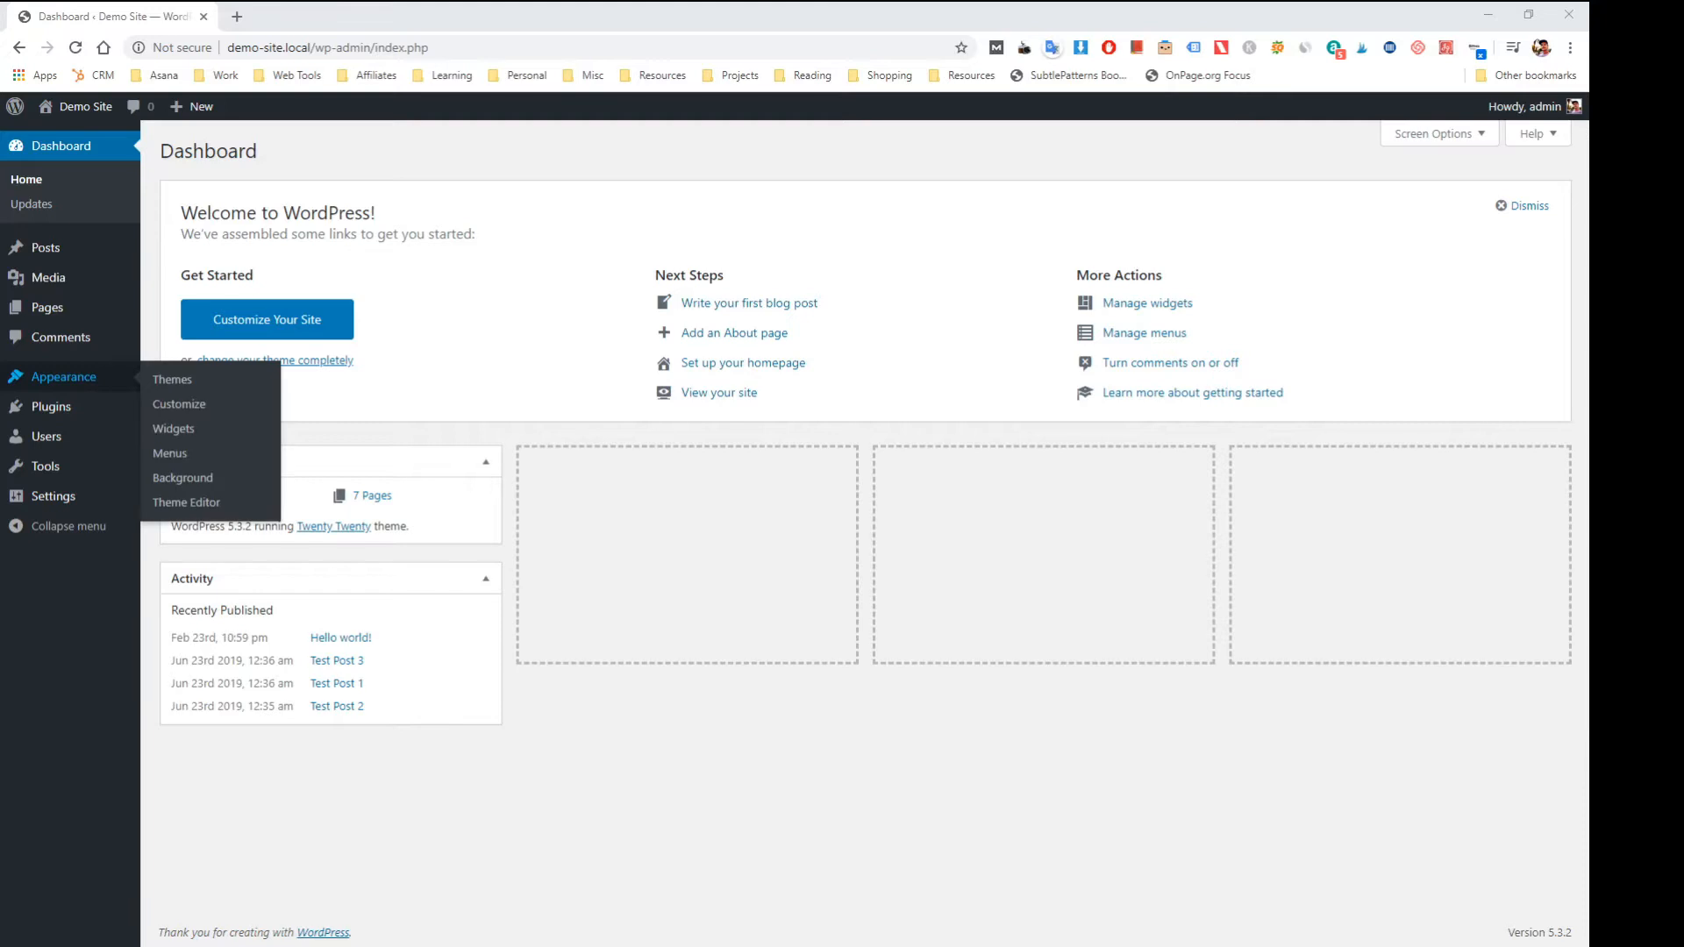
- Open the theme customizer and go to the Site Identity settings with the site title and tagline
click(186, 405)
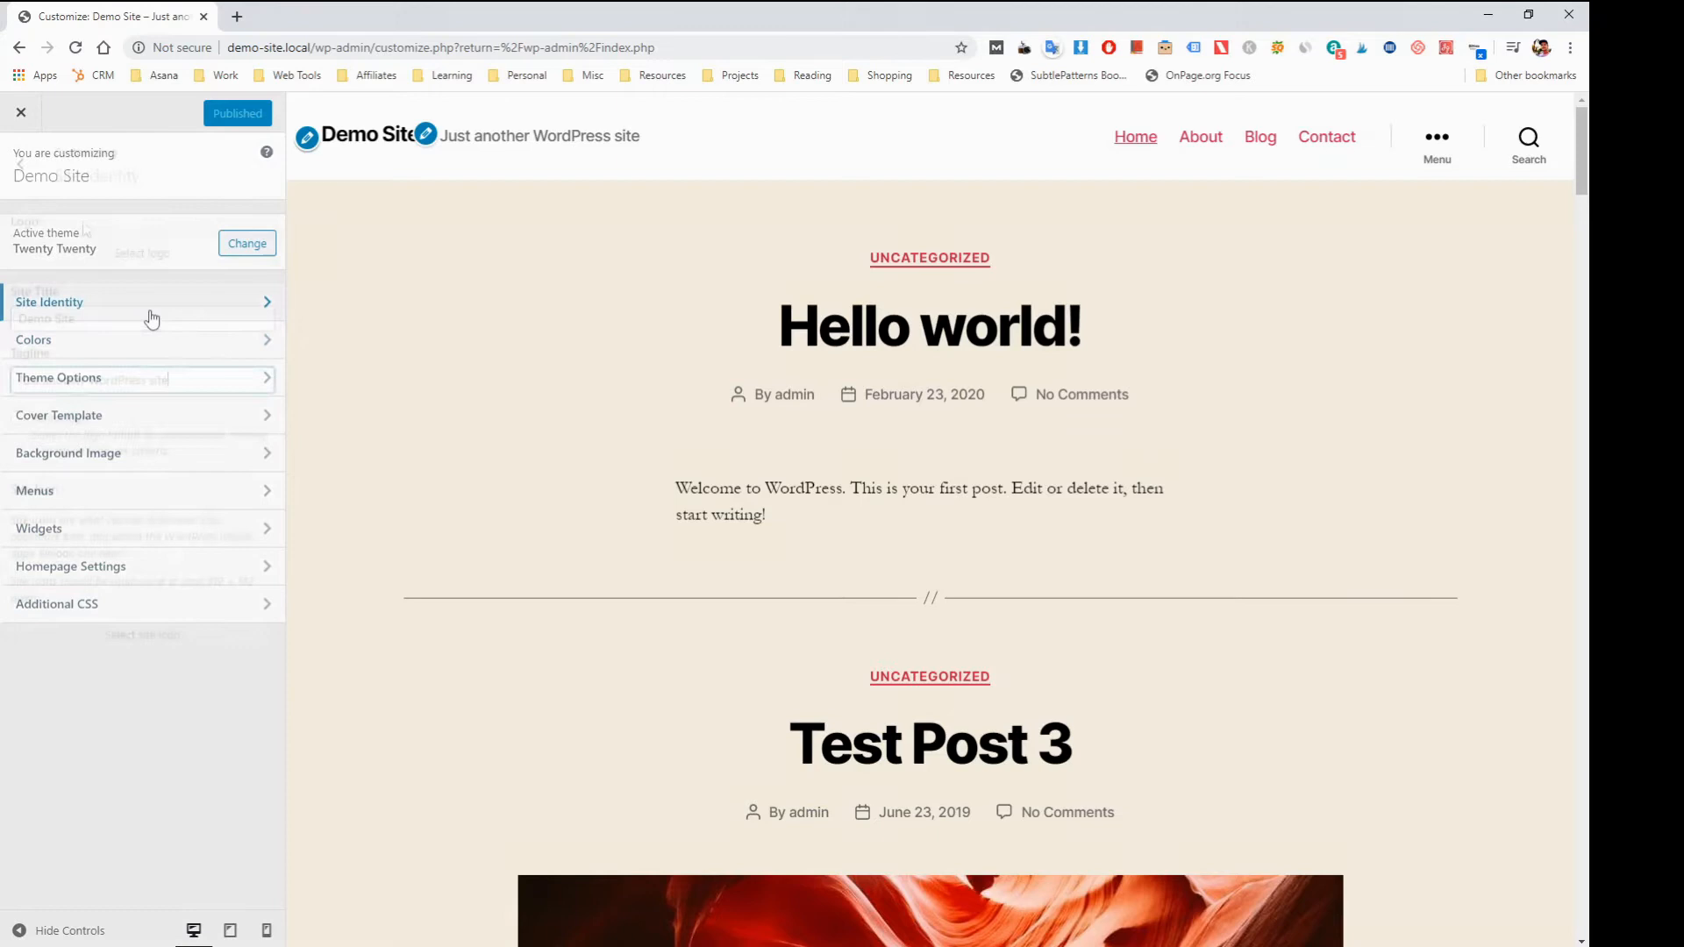
click(226, 312)
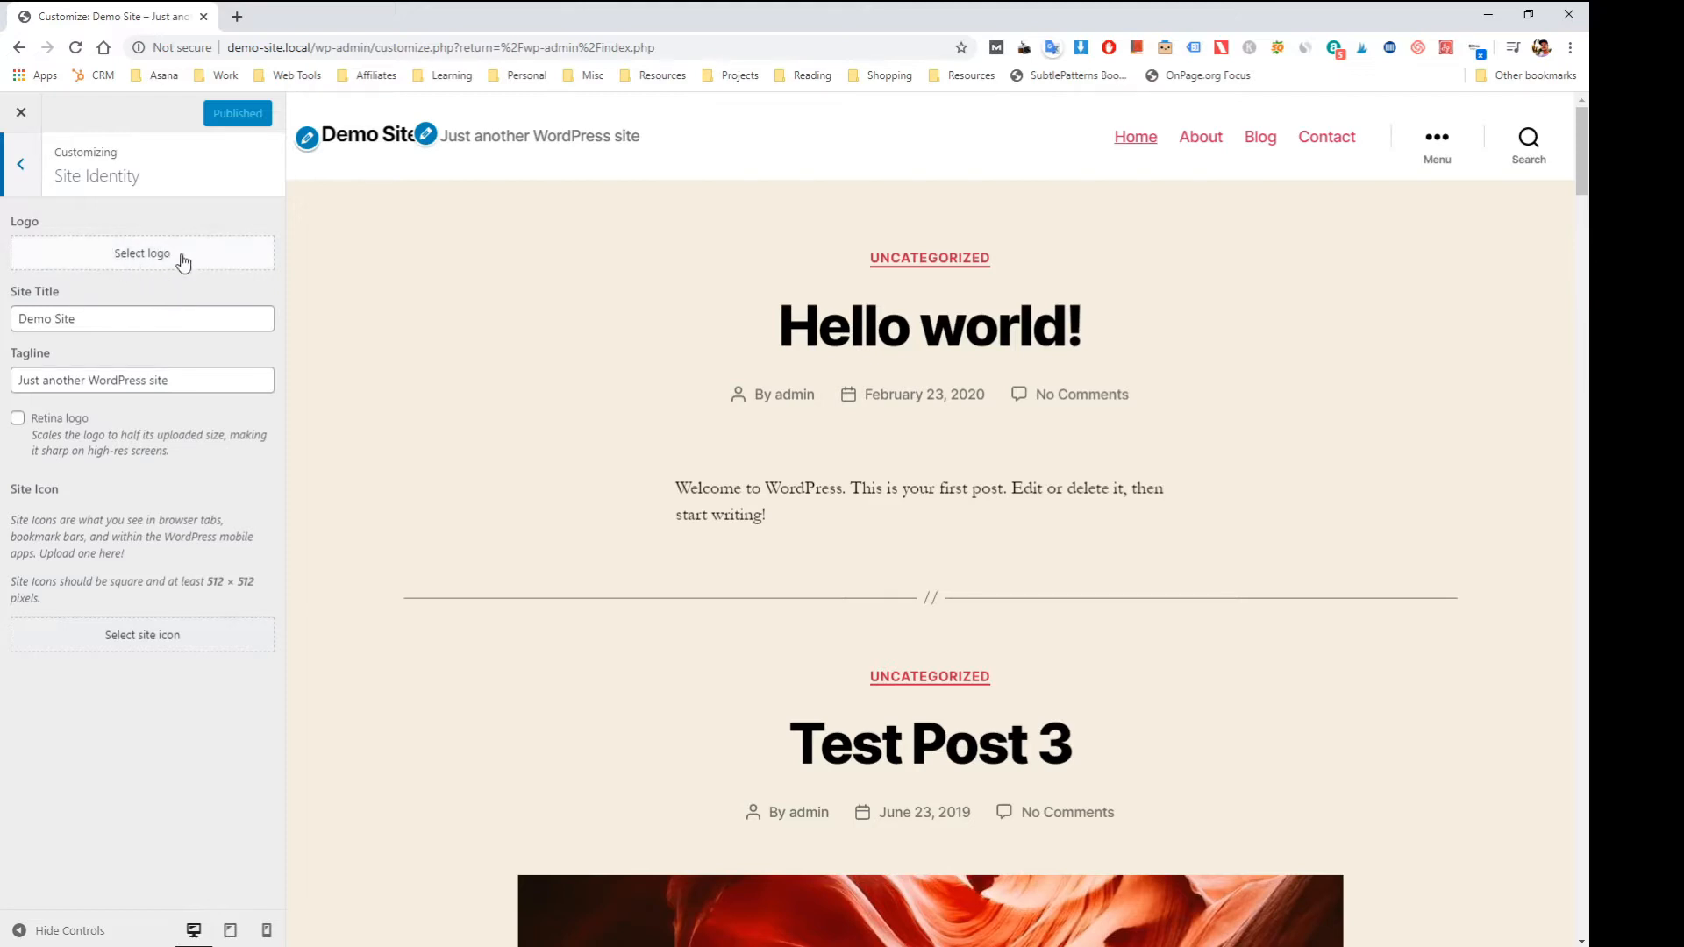
click(151, 321)
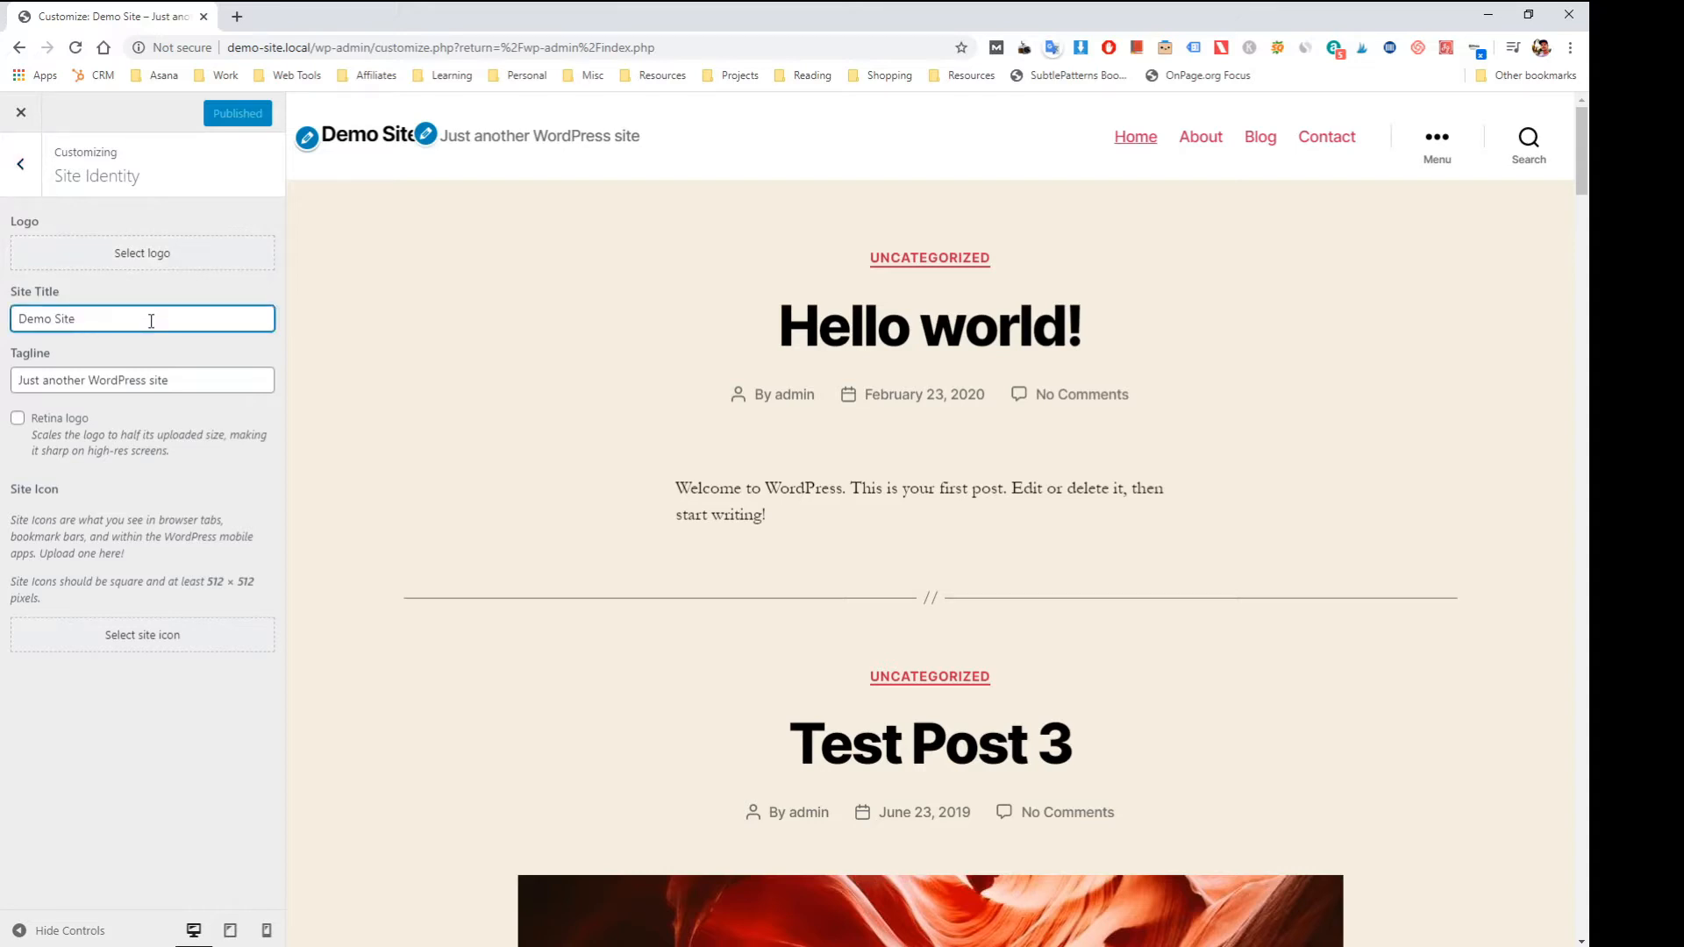
click(201, 379)
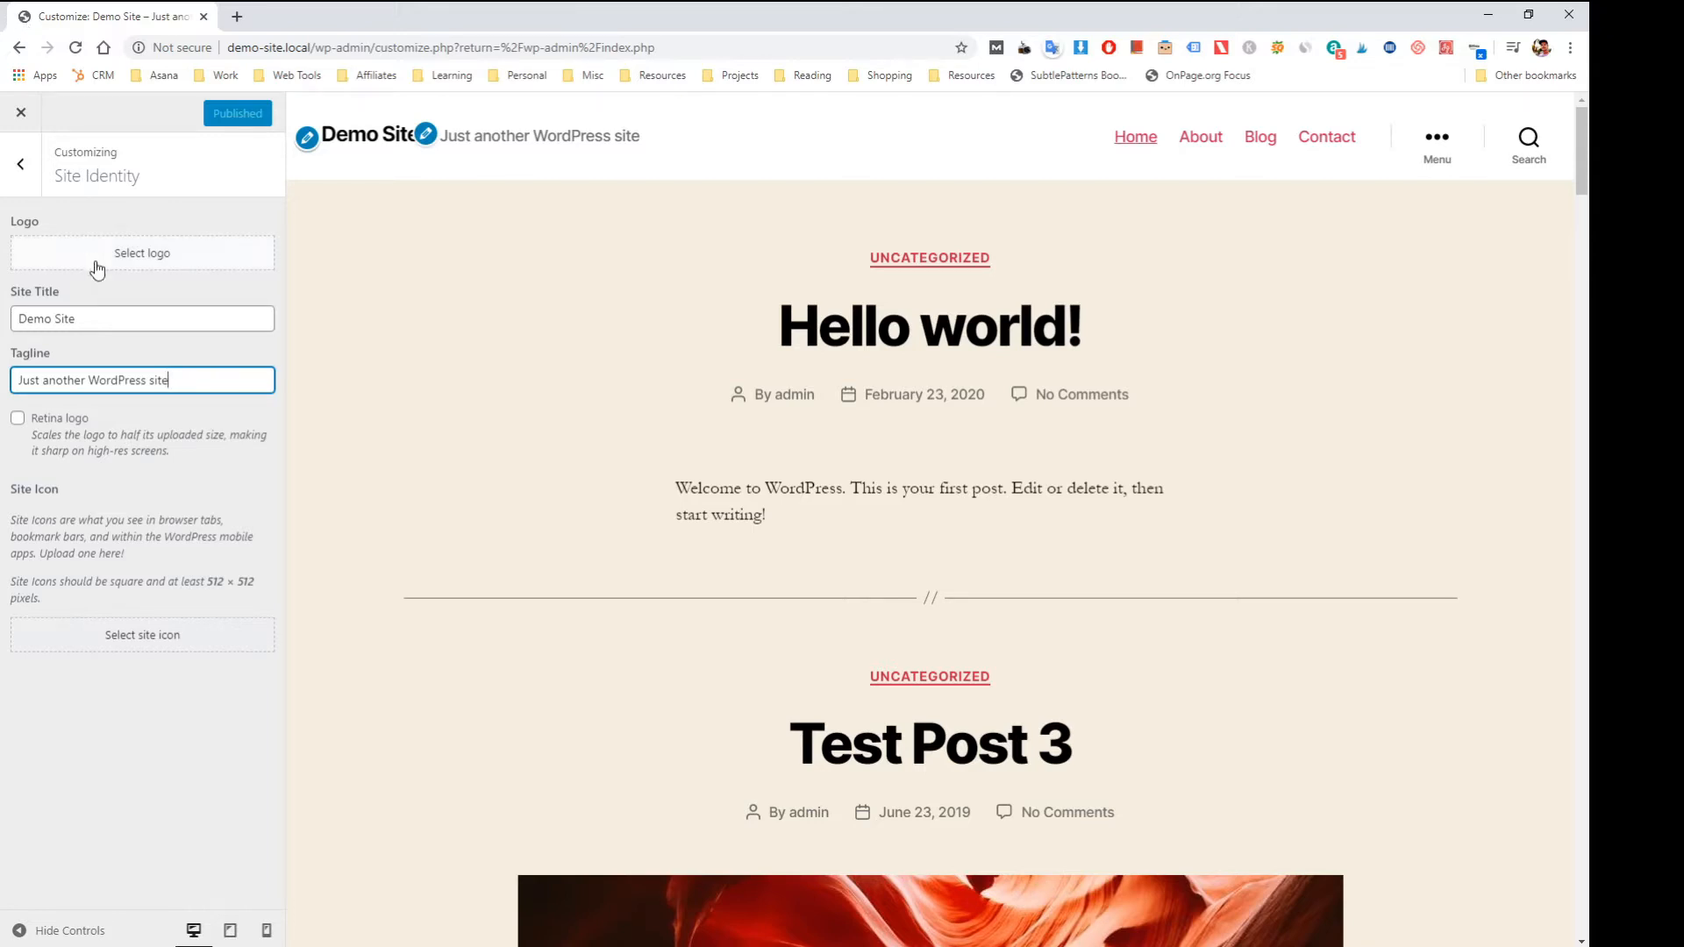
- Set mazepress-logo-black.png from the media library as the site logo, with the crop area covering the entire image
click(133, 257)
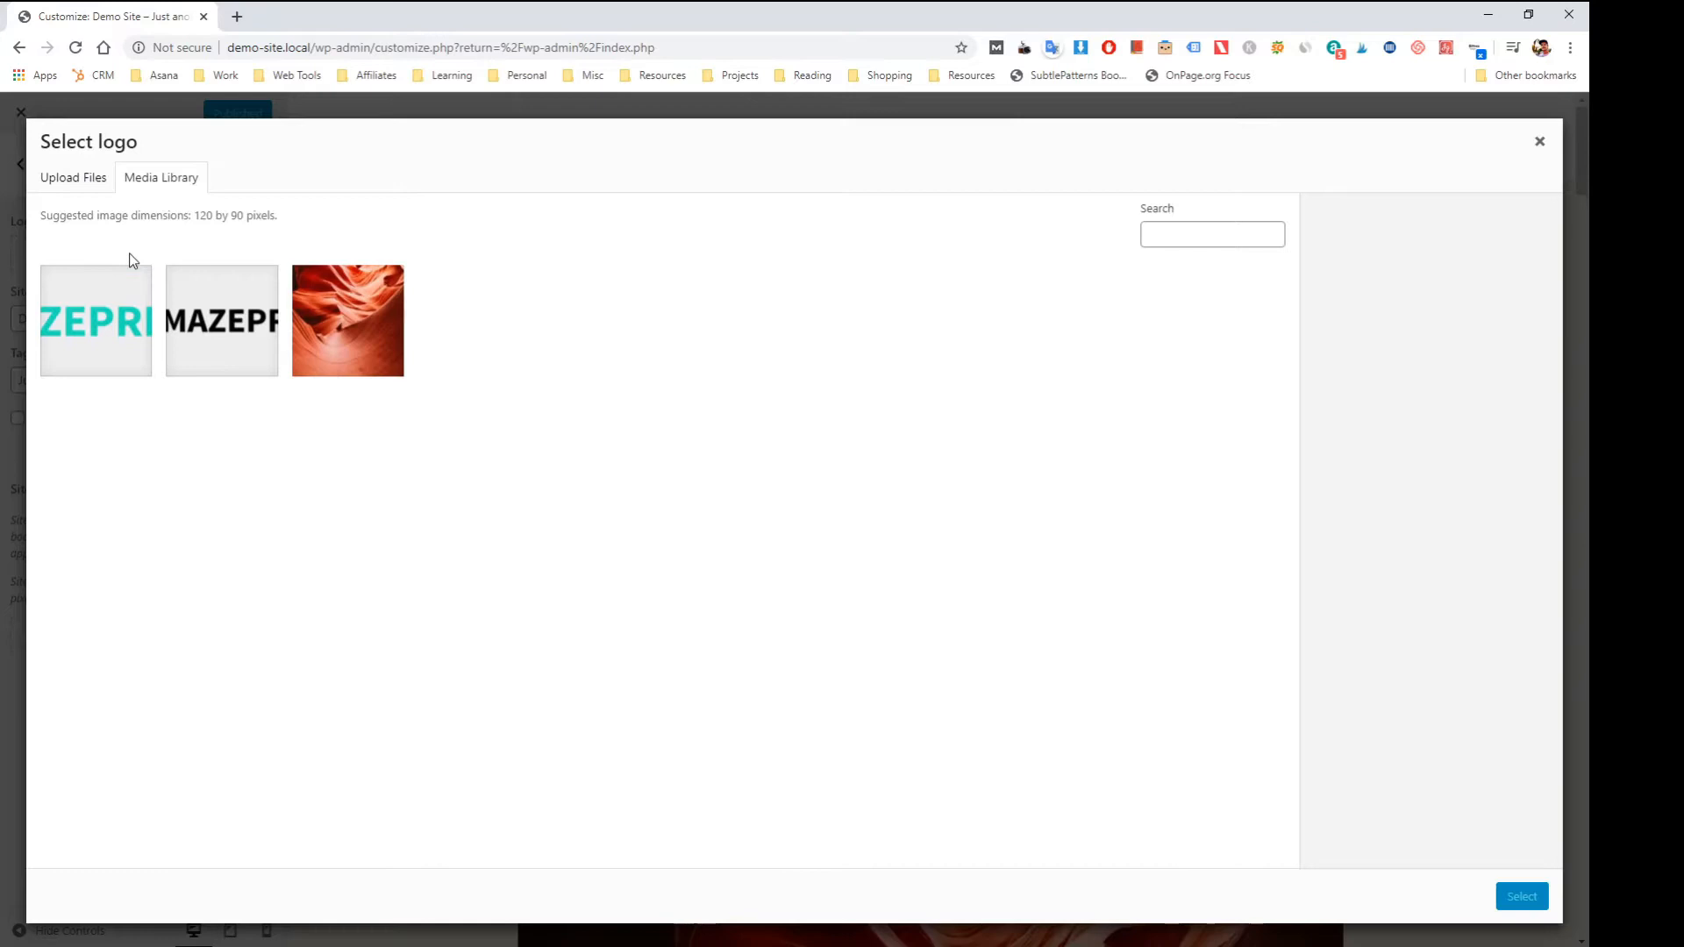
click(230, 339)
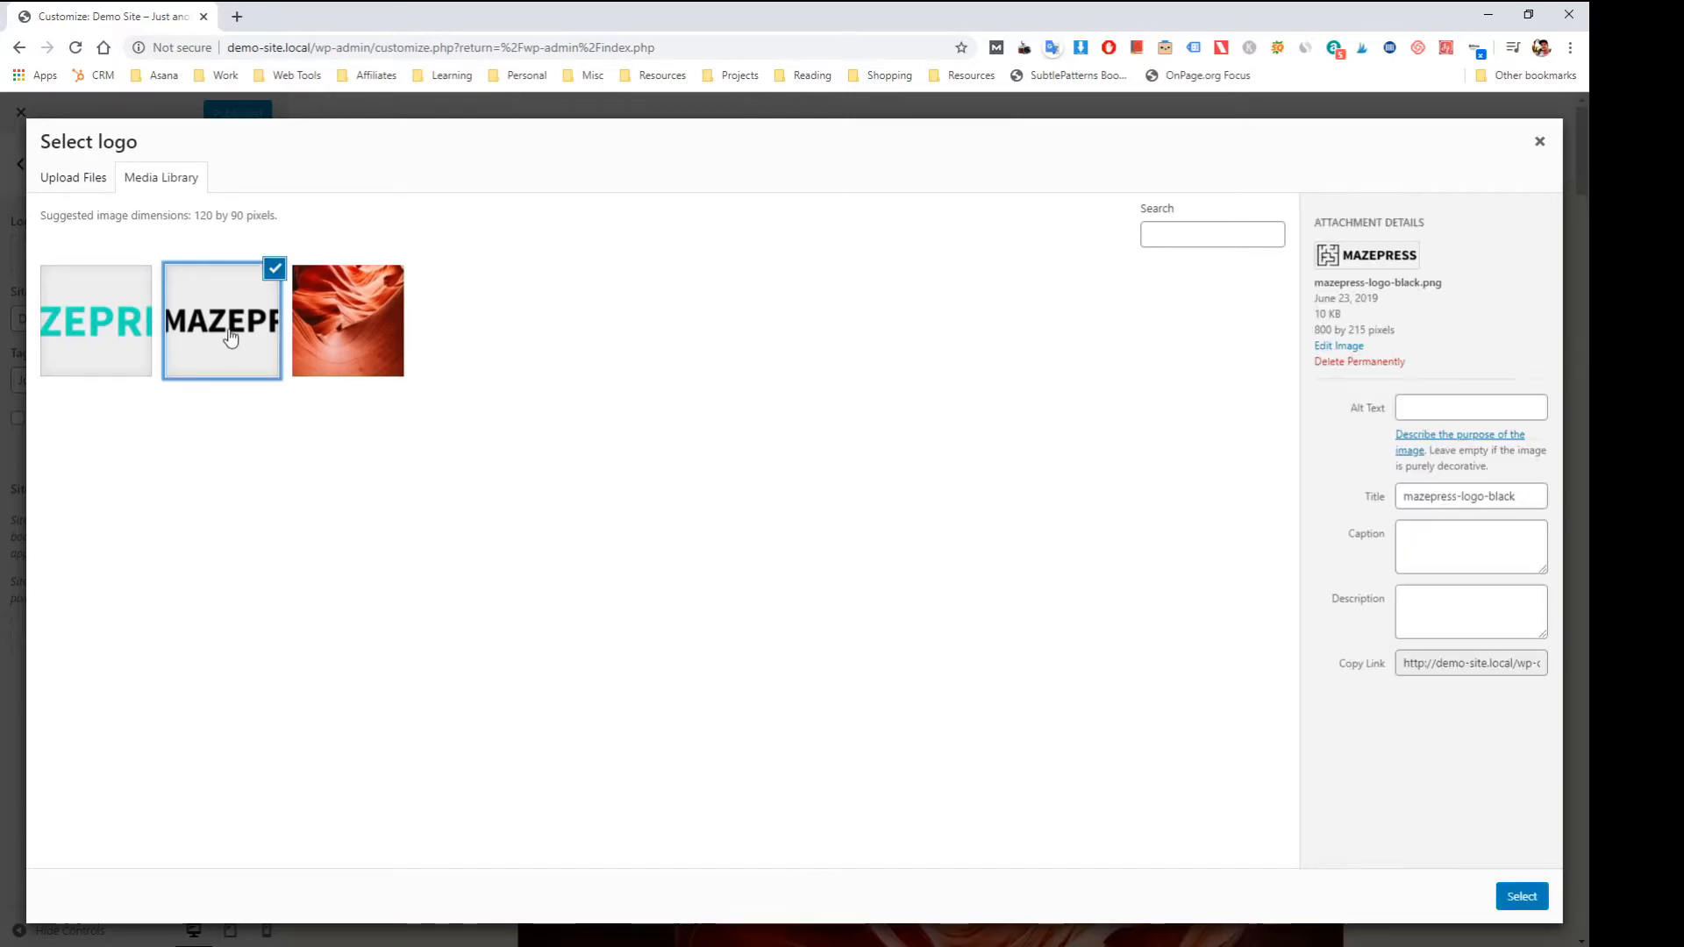
click(1522, 897)
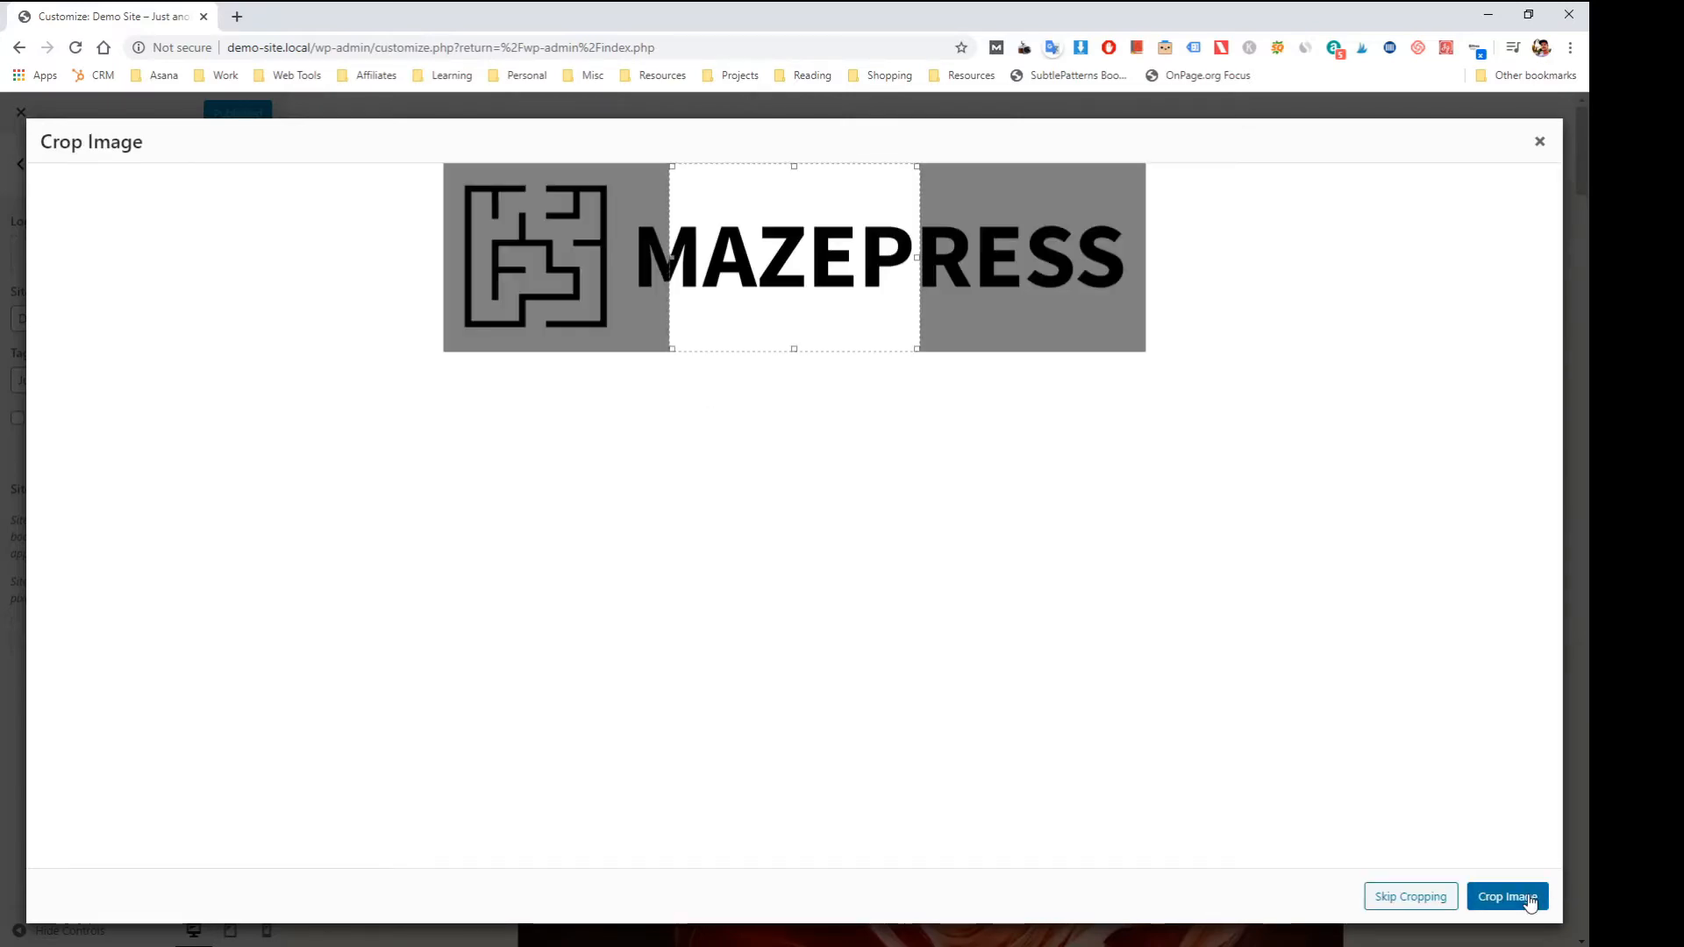
drag(913, 265, 1146, 263)
drag(672, 258, 403, 260)
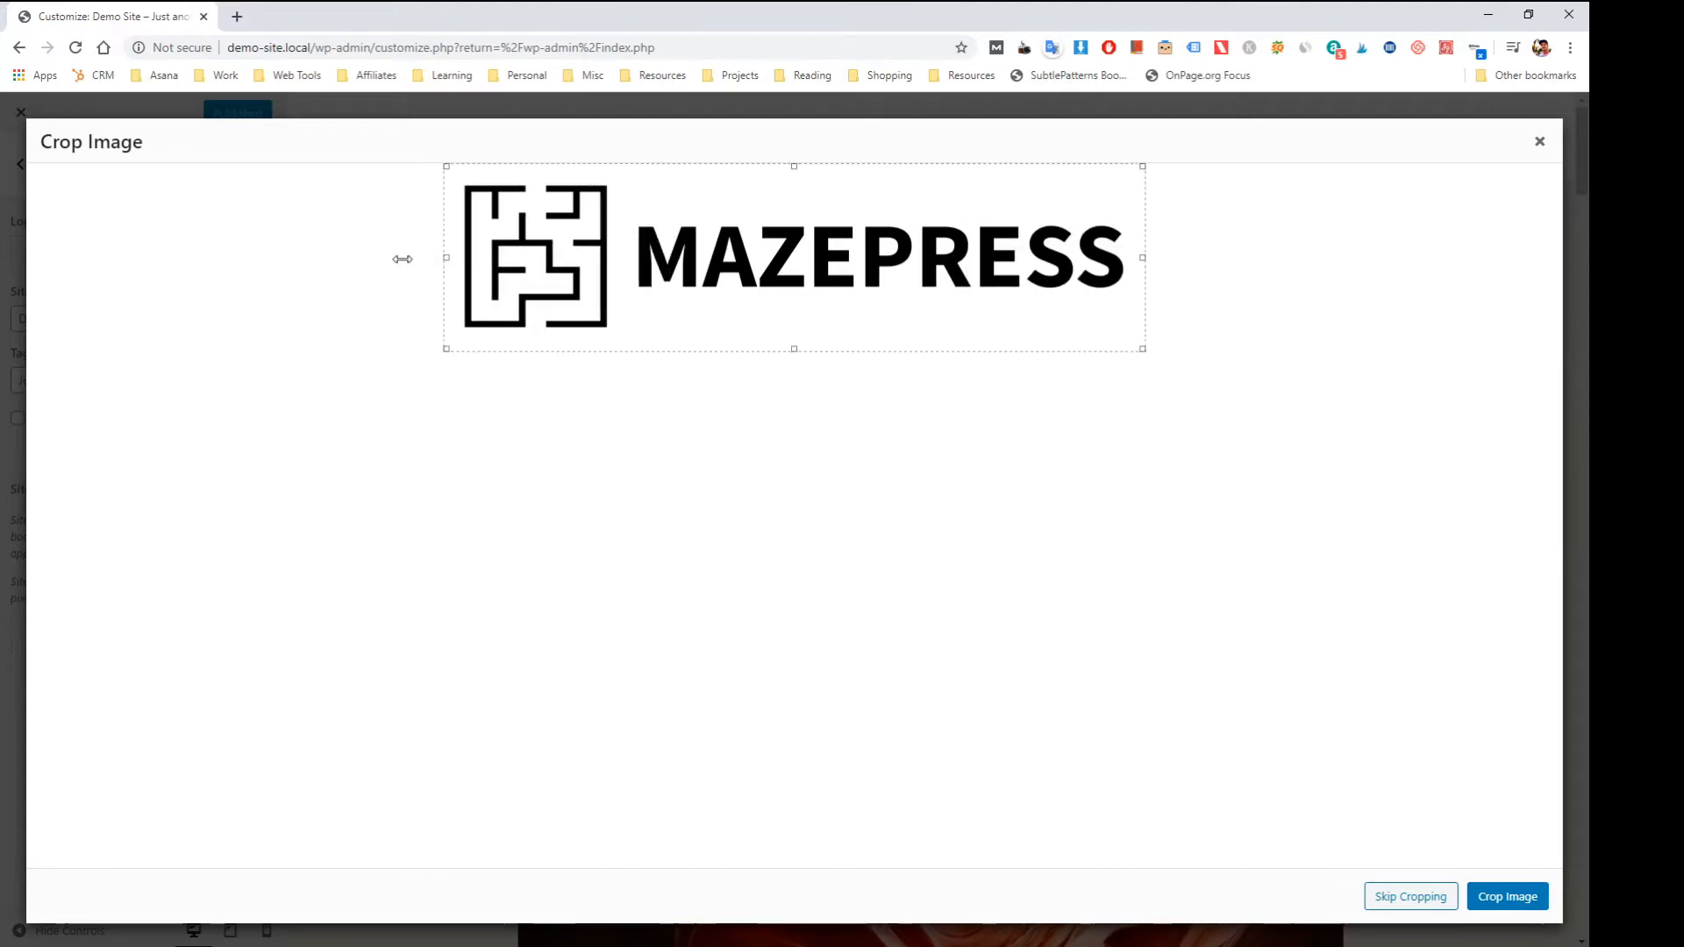
click(1499, 902)
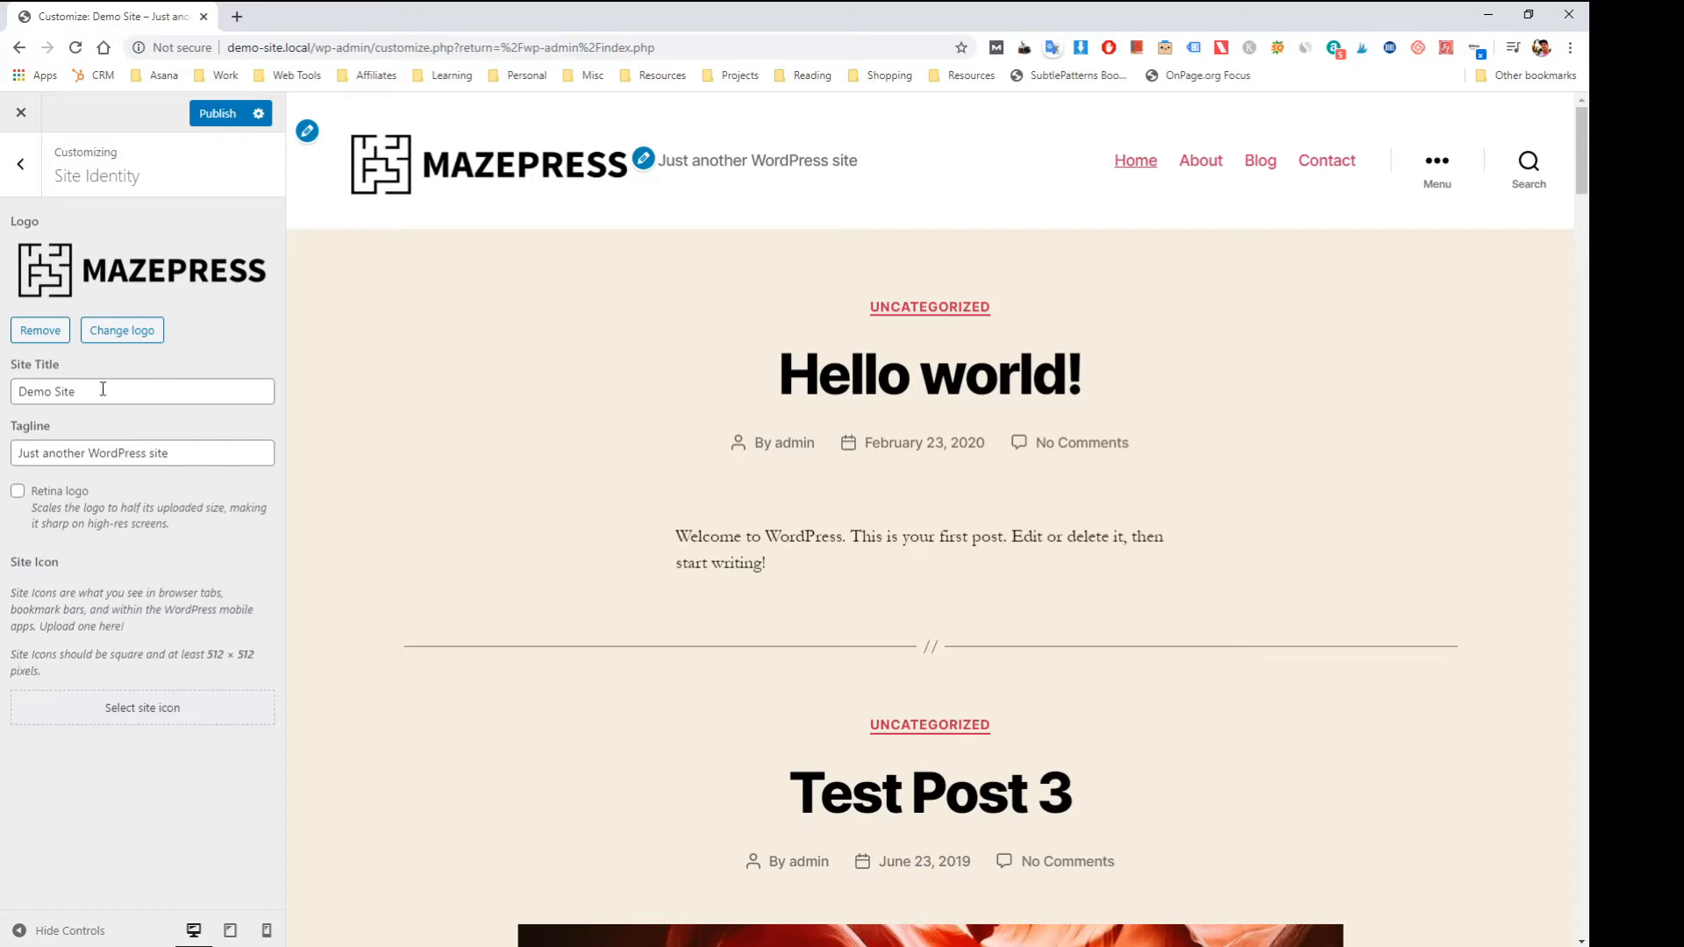
- Replace the site title with "Mazepress"
drag(105, 390, 22, 387)
click(40, 392)
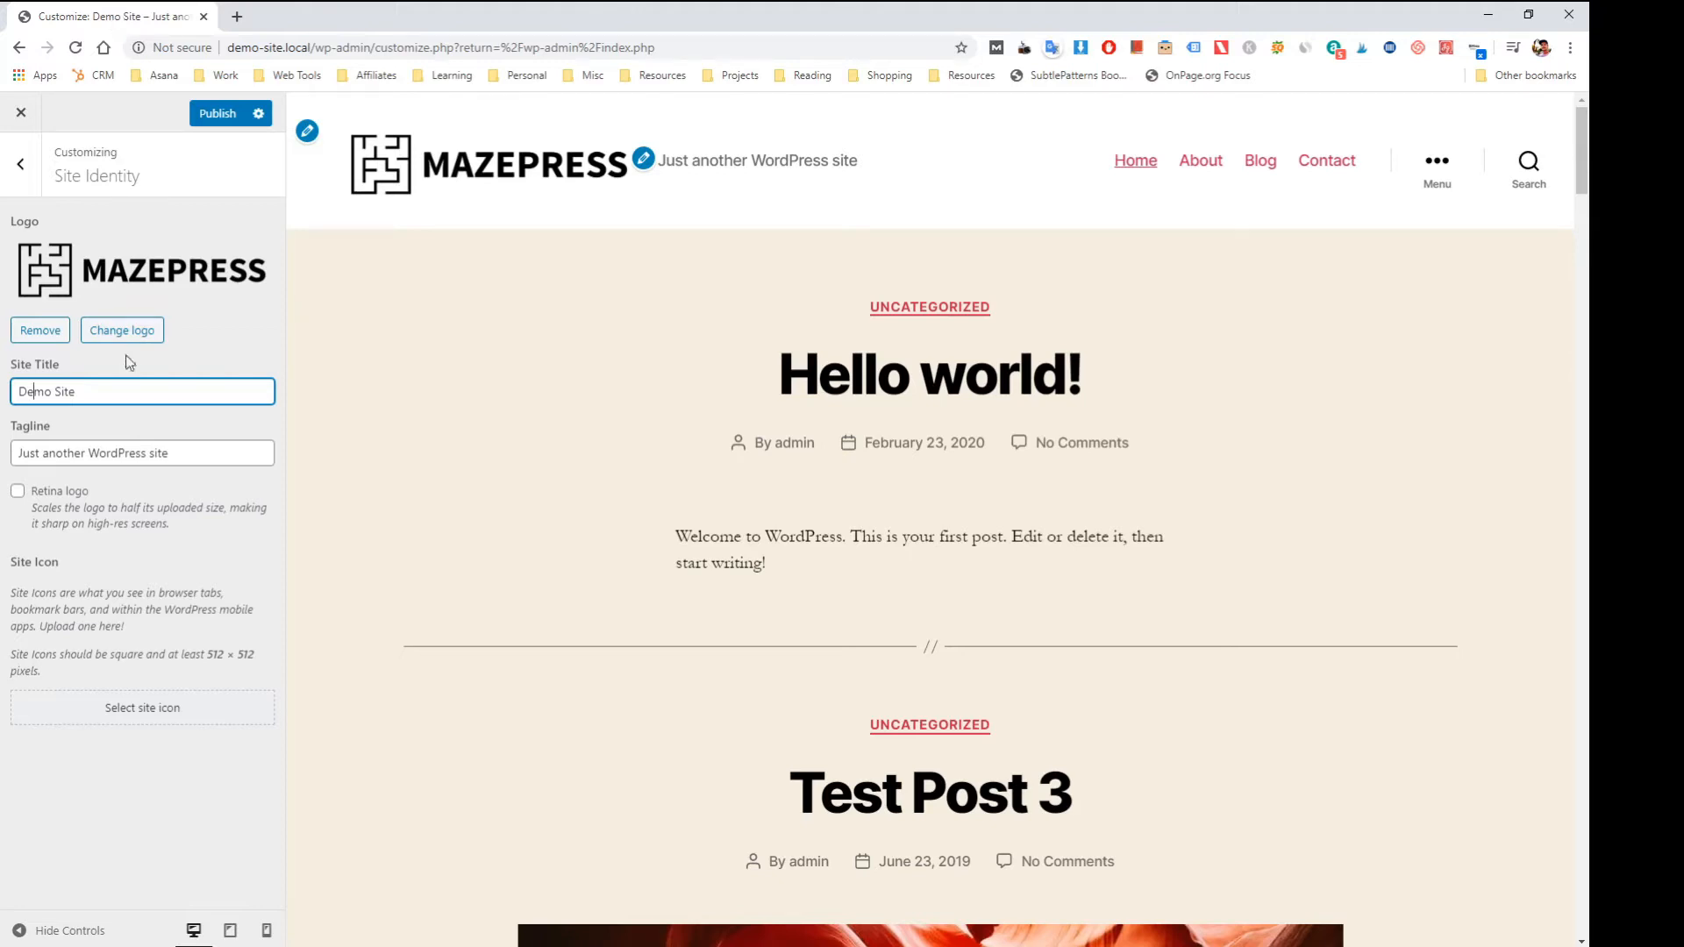
drag(120, 388, 2, 395)
text(Mazepress)
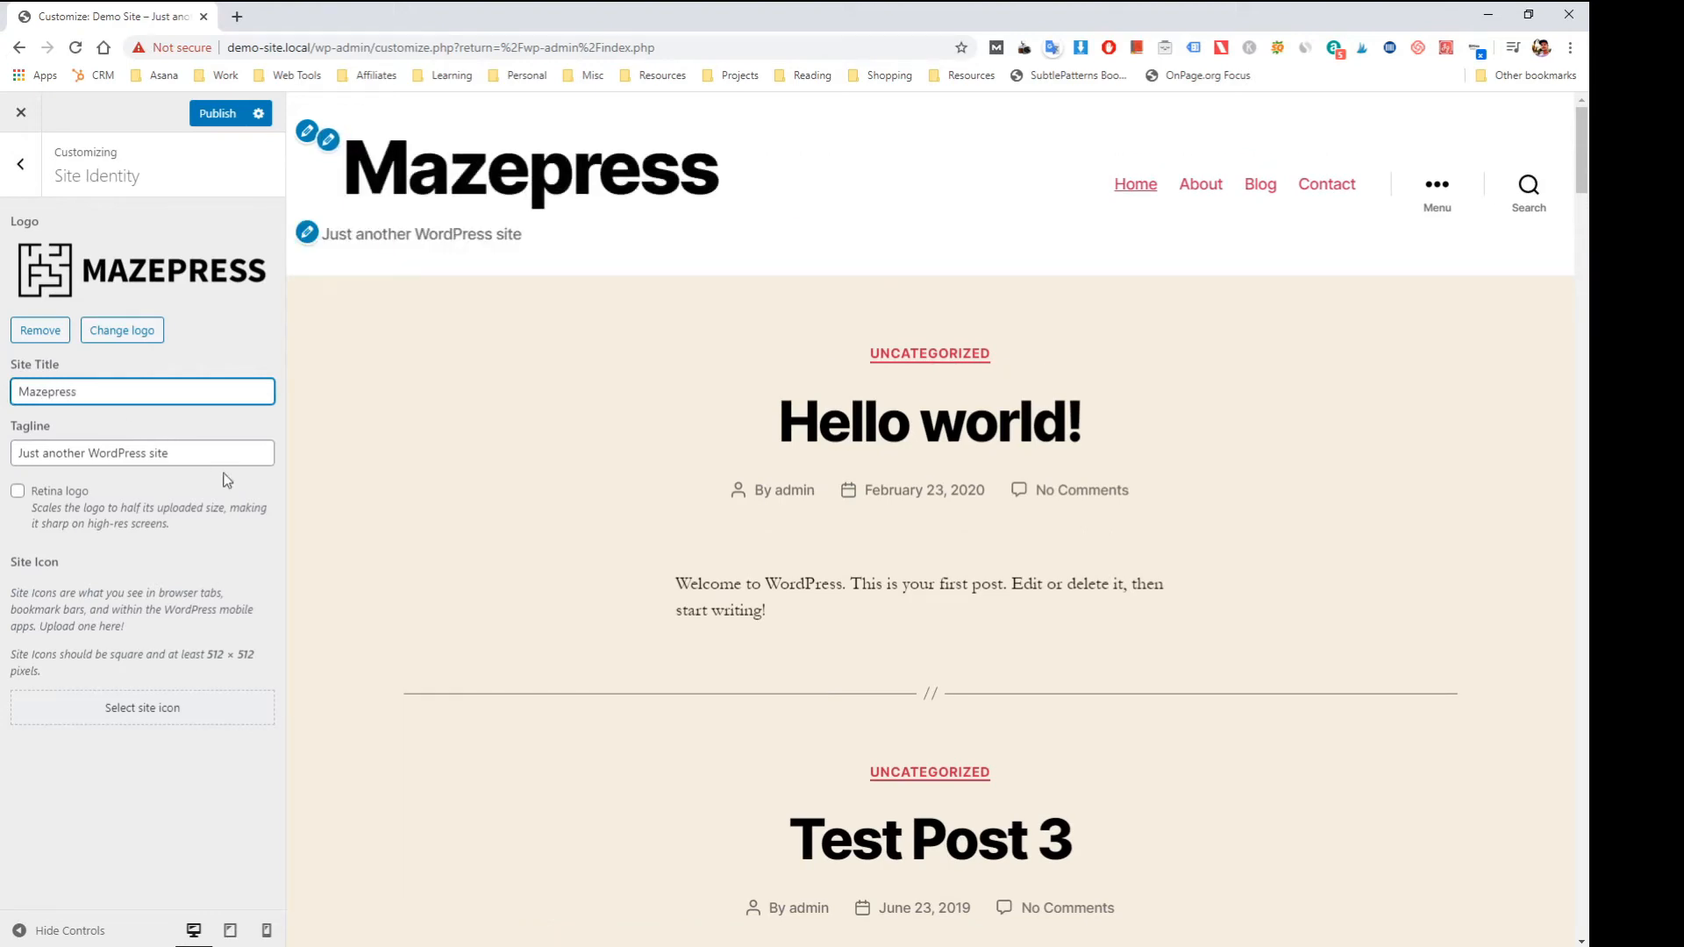
- Replace the site tagline with "Something Catchy"
click(222, 448)
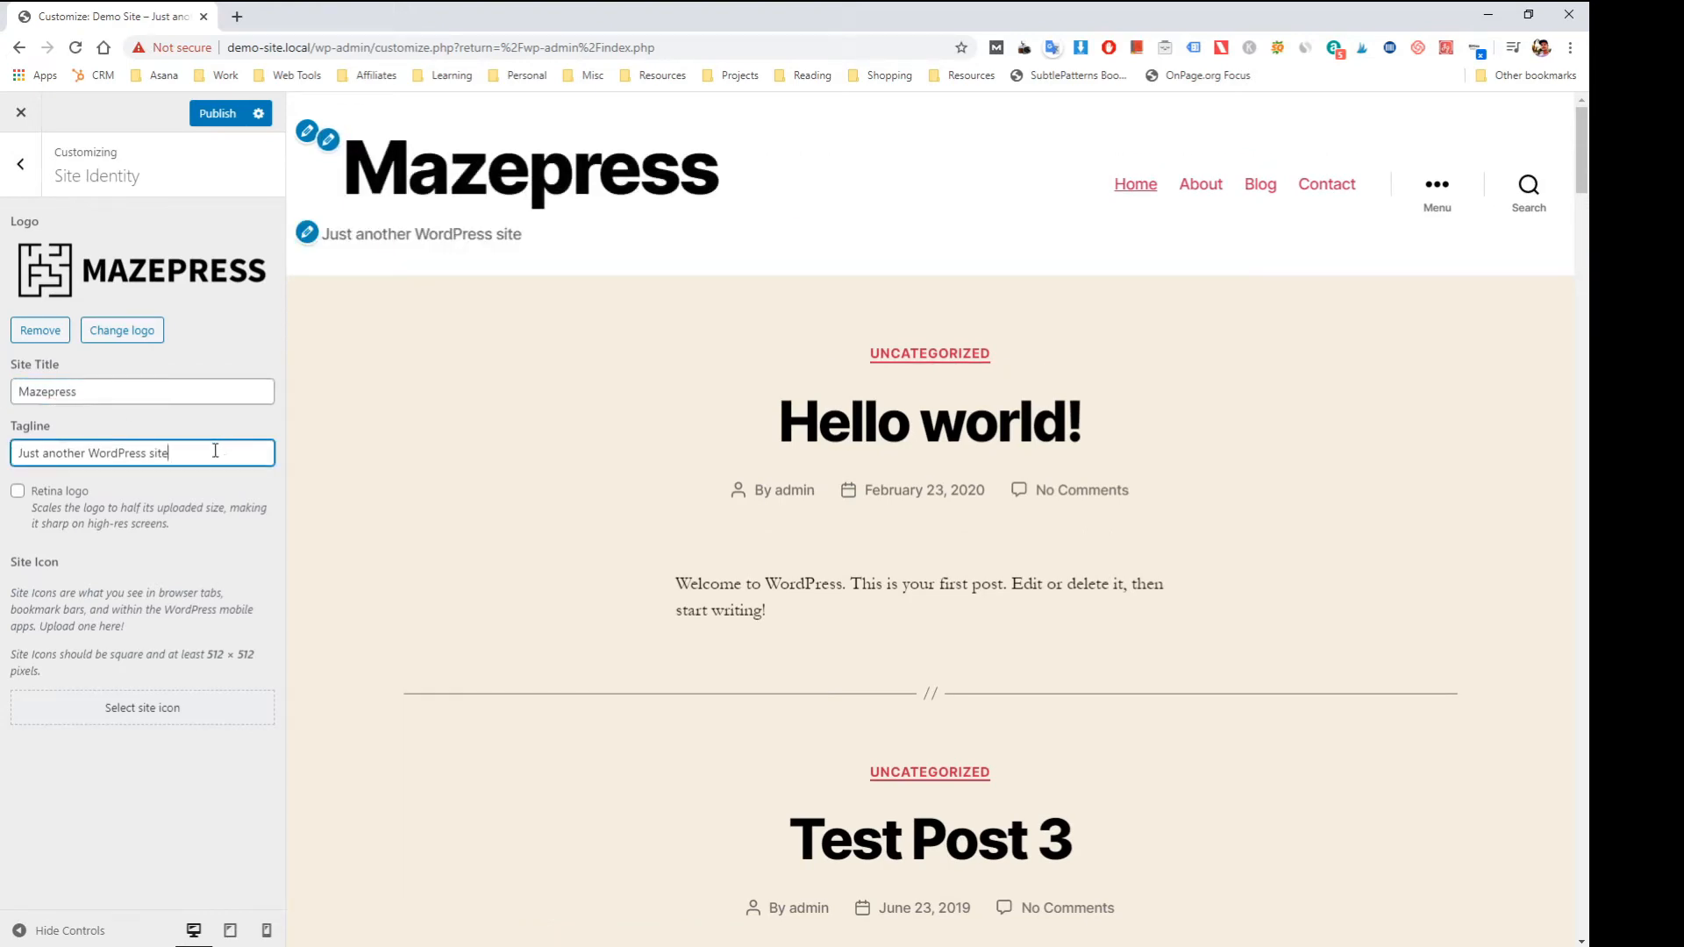
drag(215, 450, 4, 452)
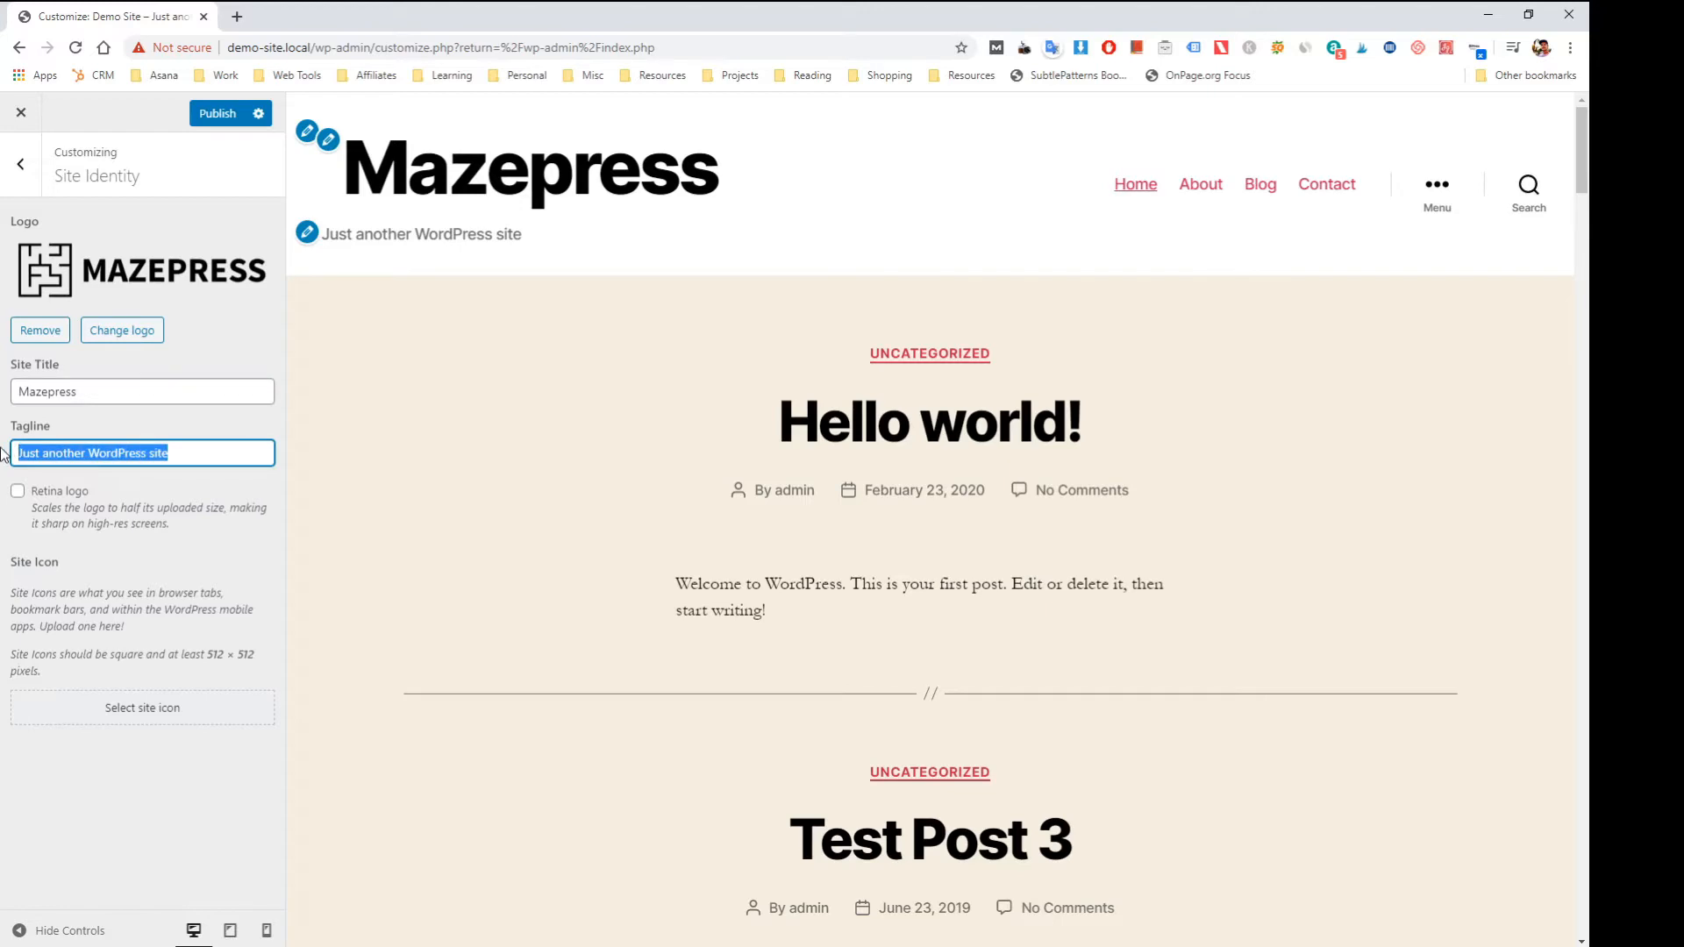
text(Something C)
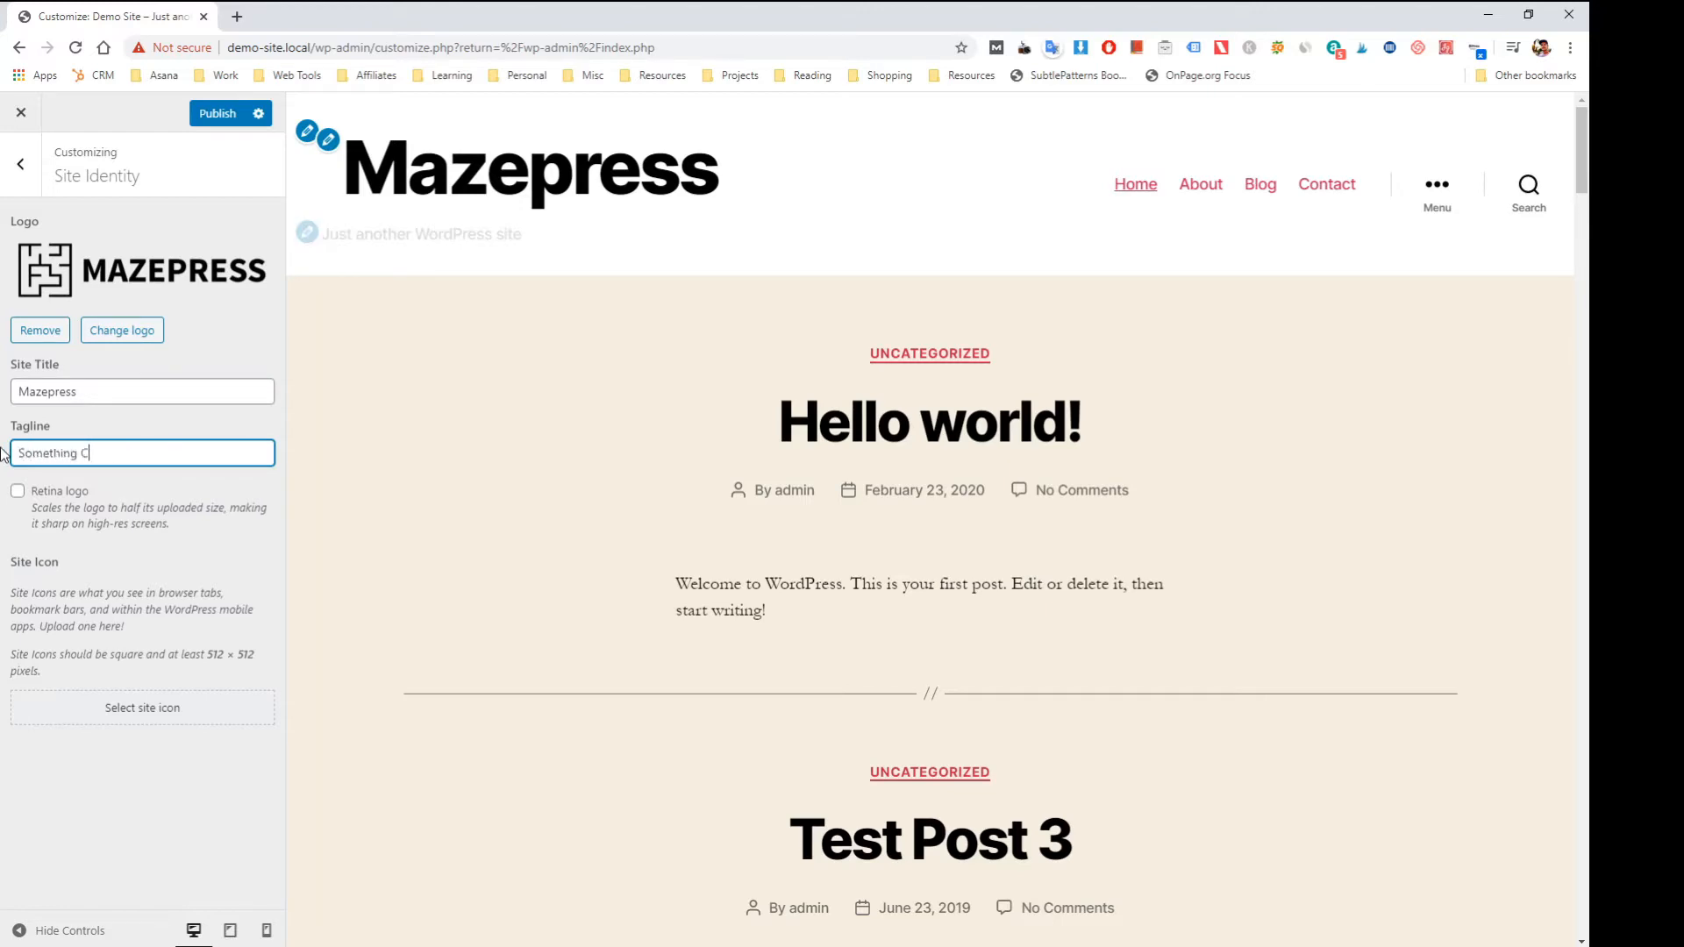
text(atchy)
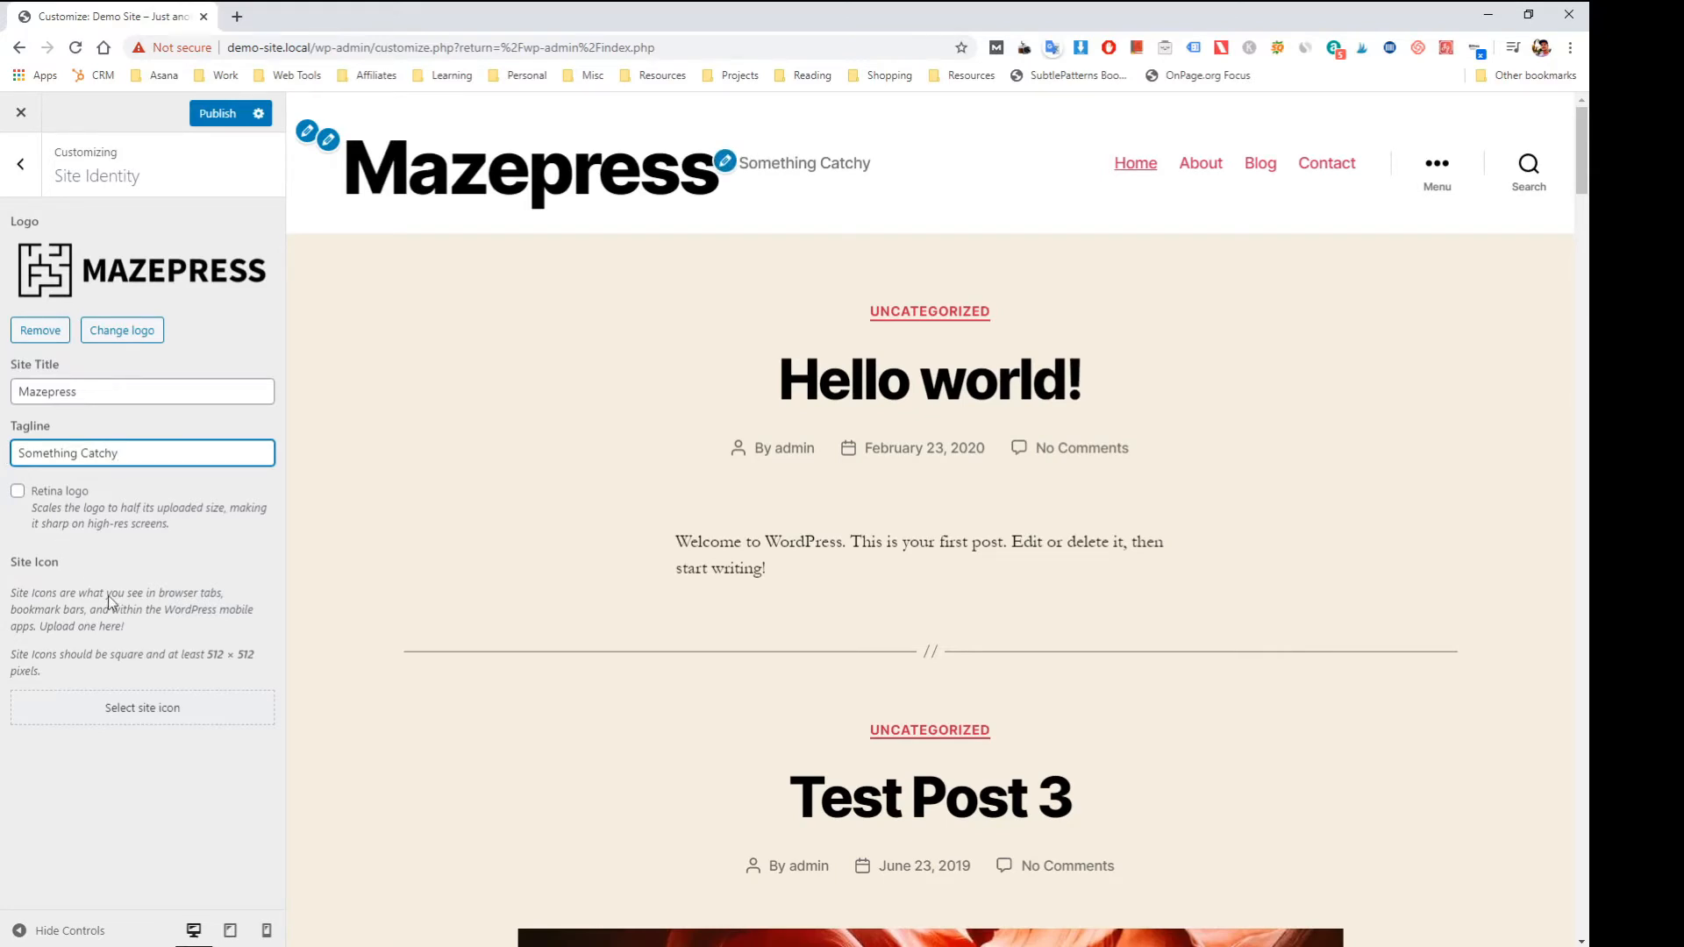
- Set the site icon from mazepress-logo-black.png, cropped to the square maze symbol
click(150, 706)
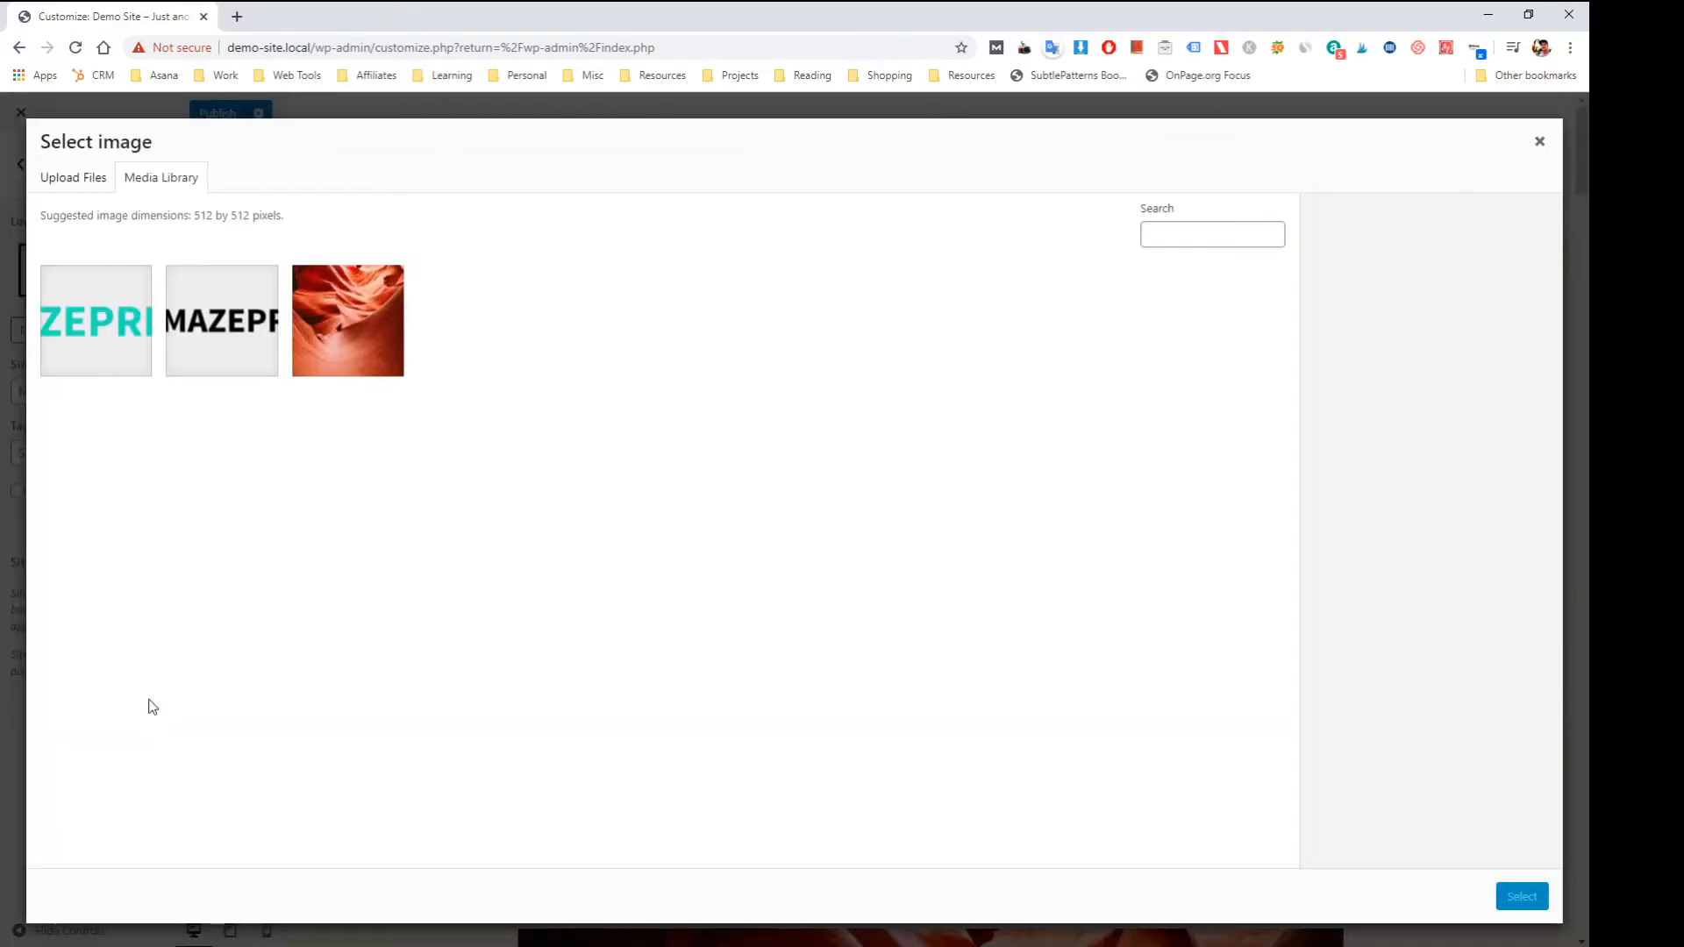
click(230, 344)
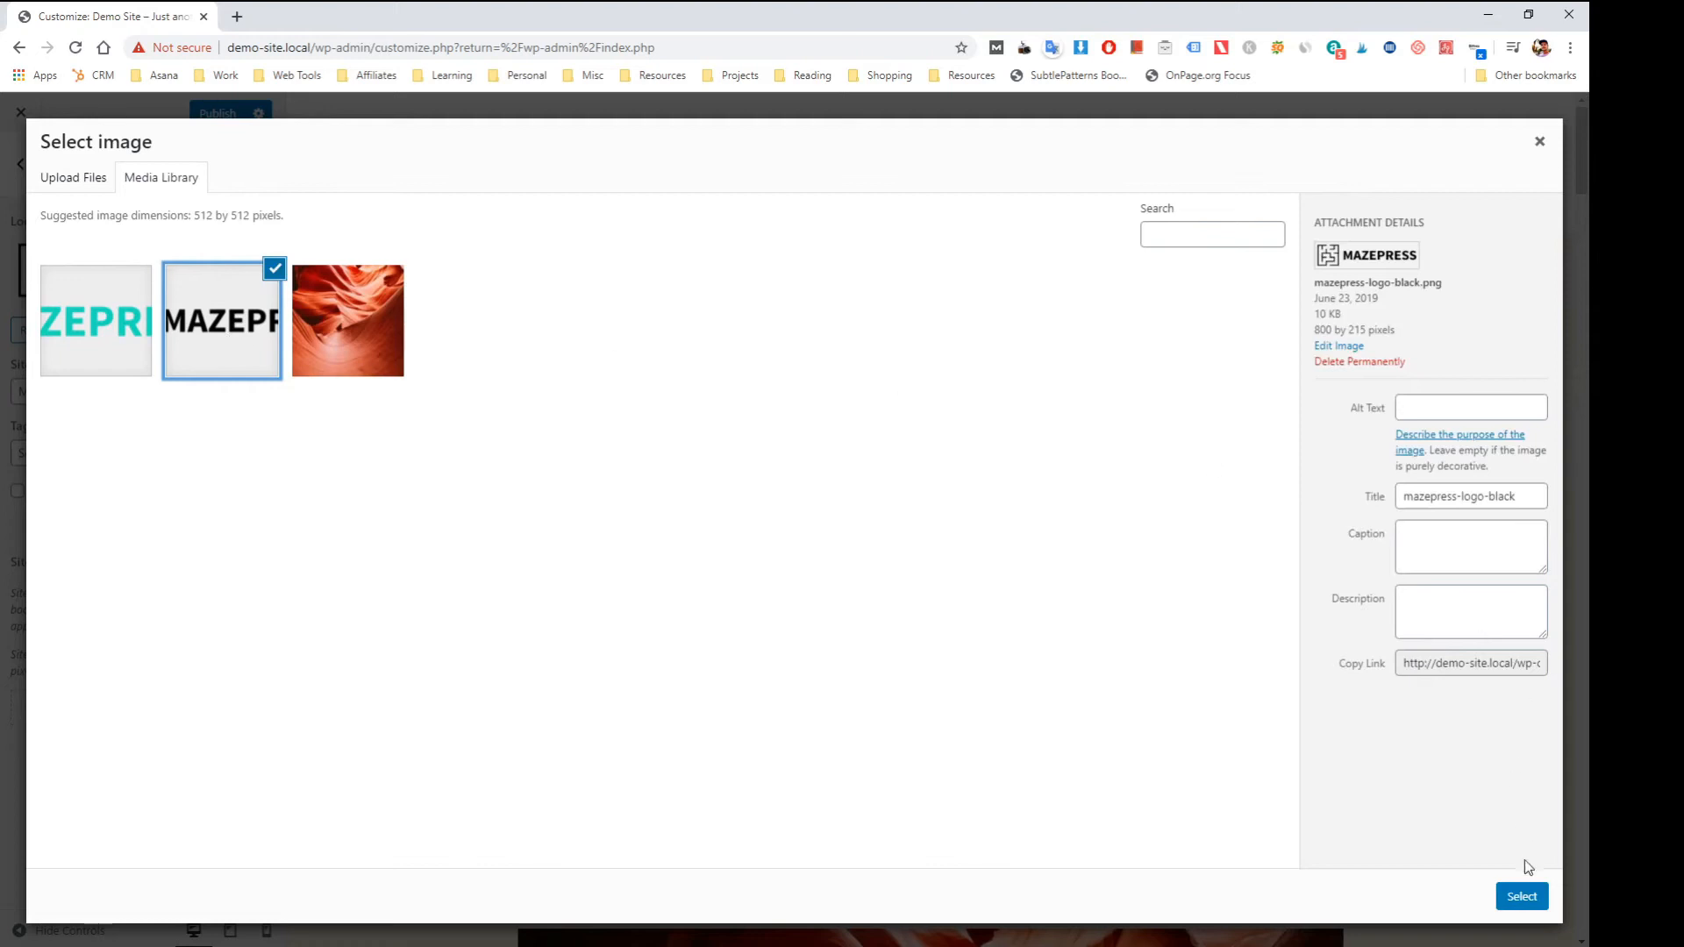
click(1522, 897)
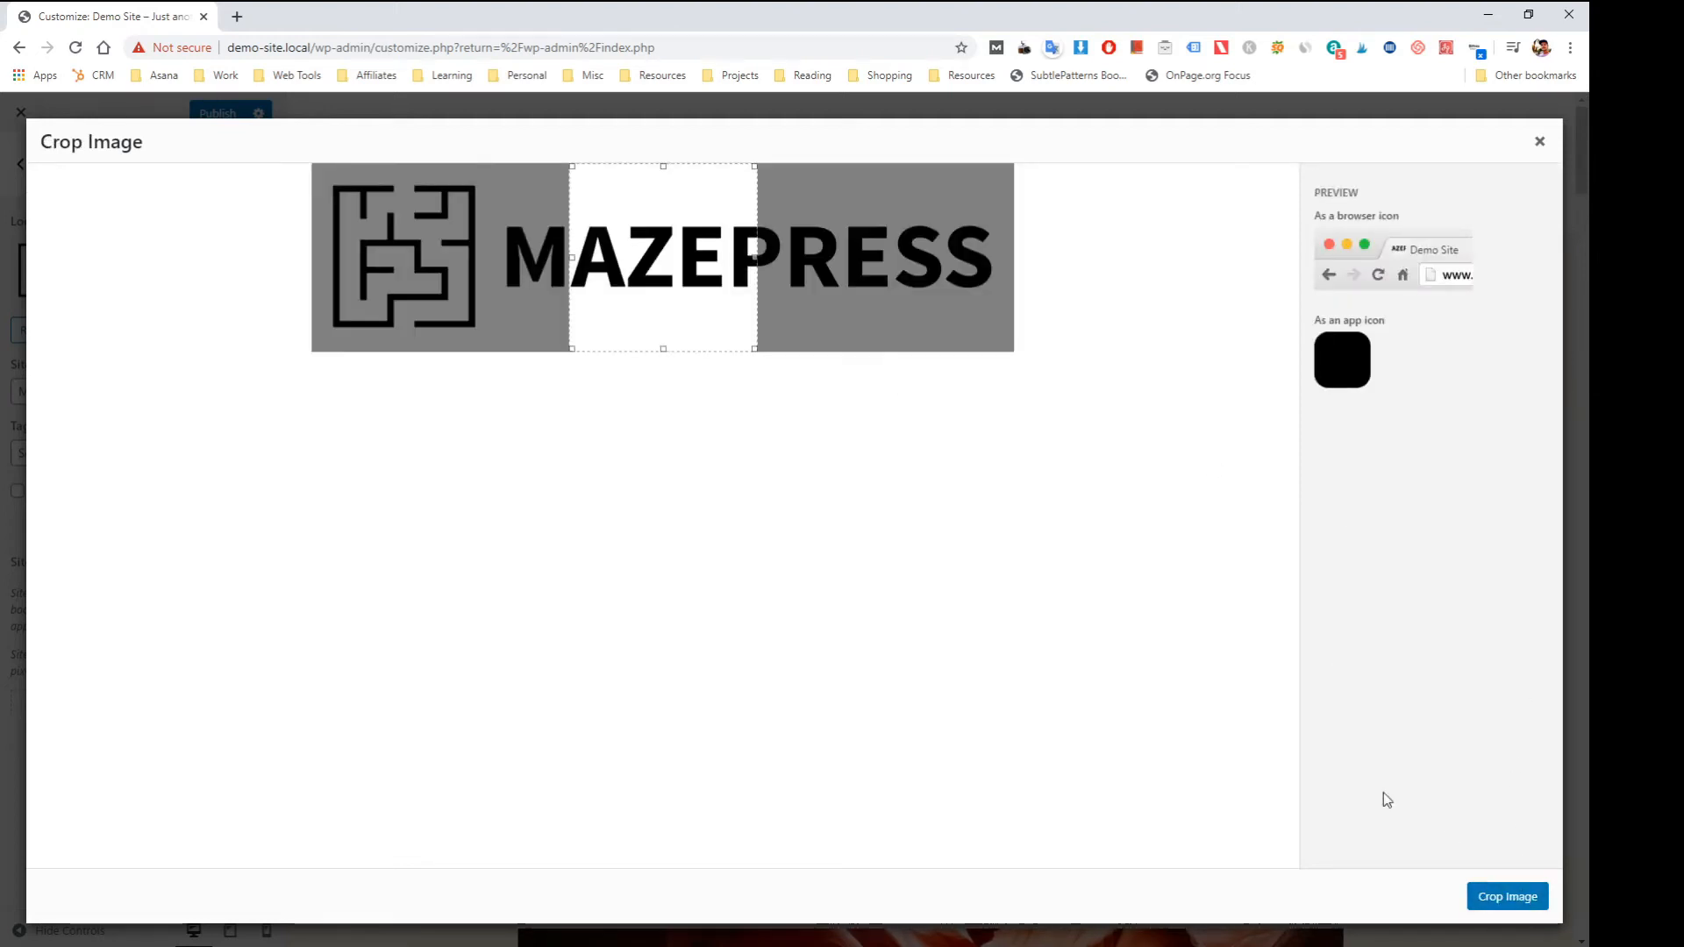
drag(660, 235, 402, 232)
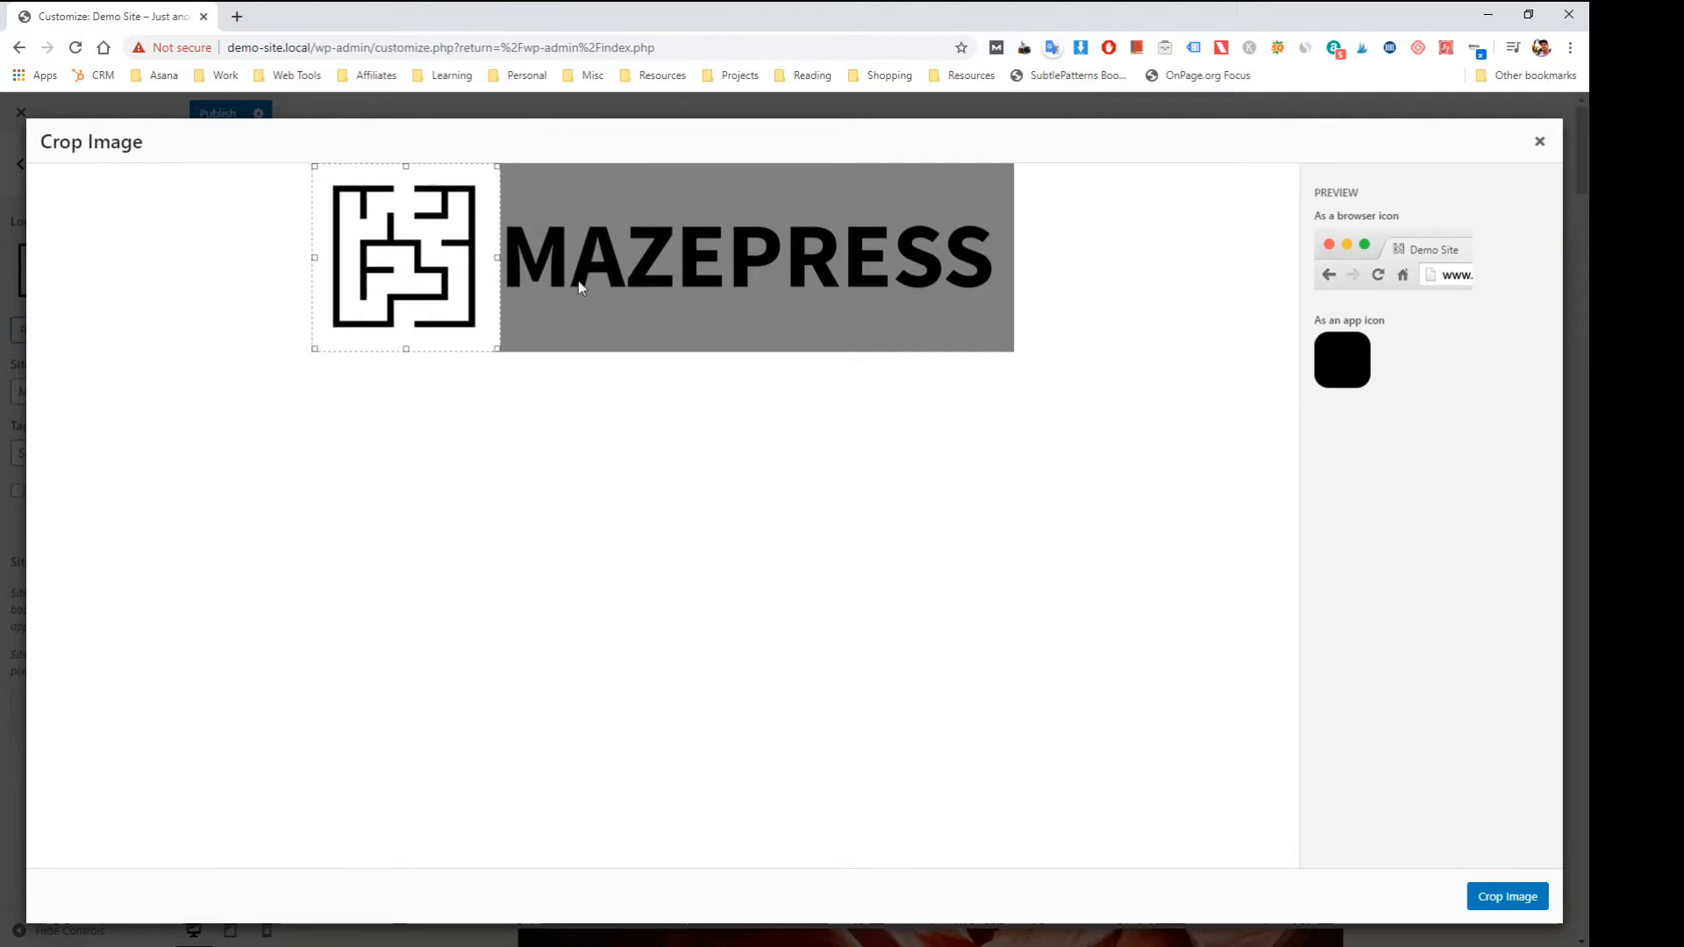
click(1479, 907)
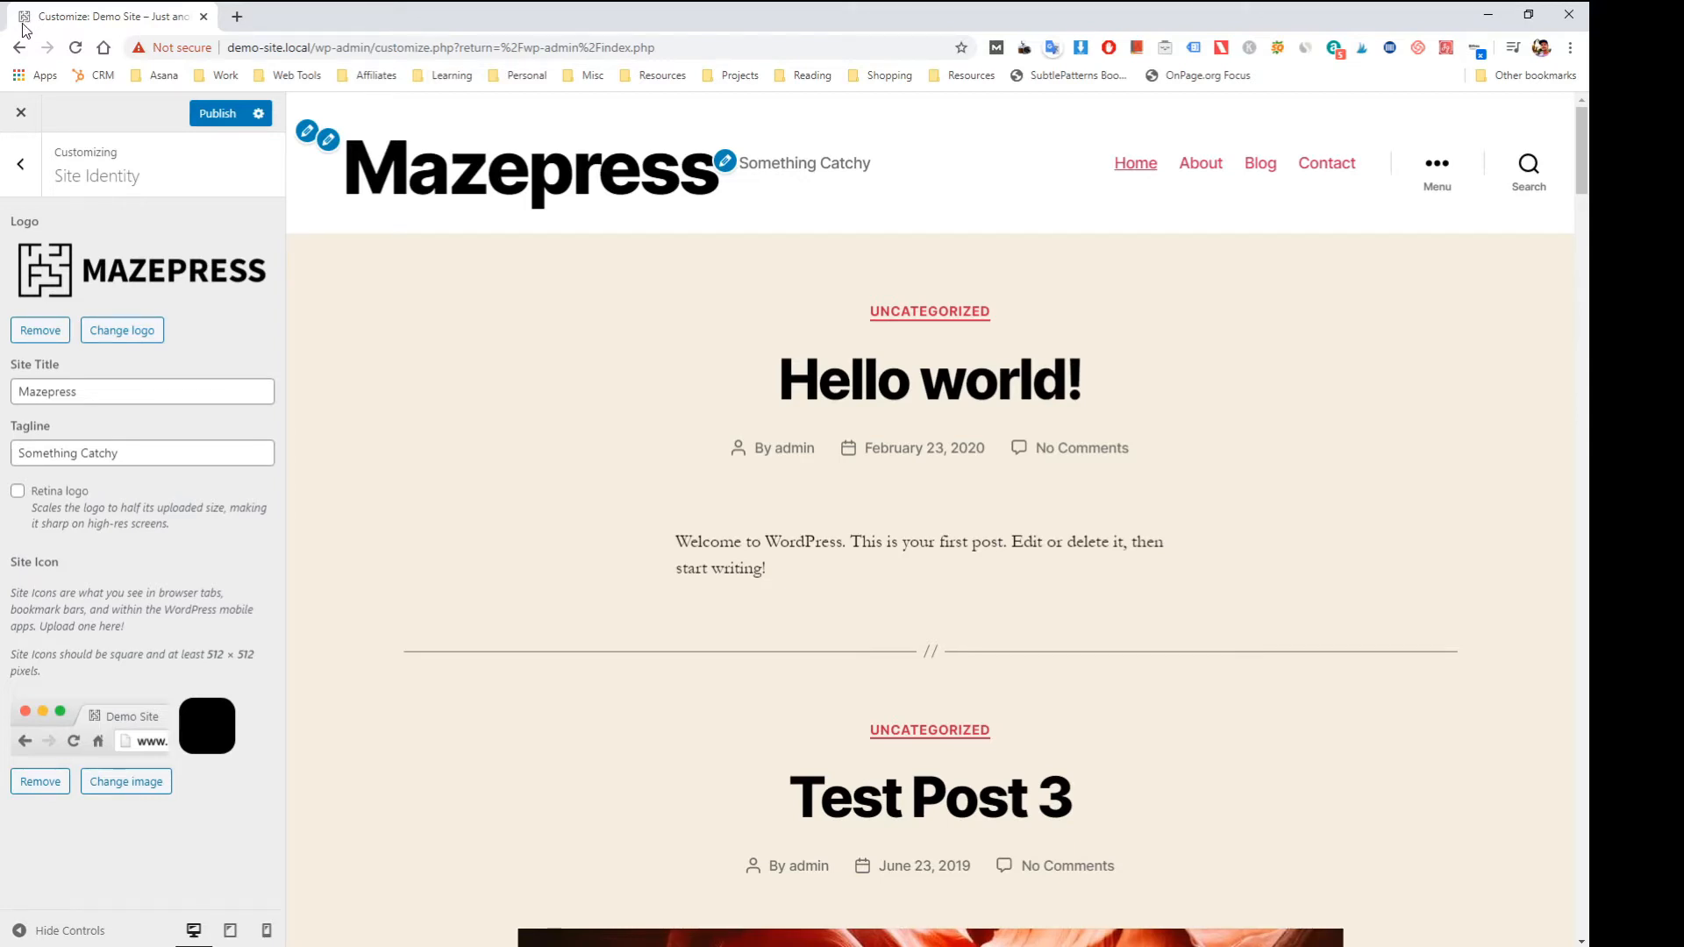
- Go to the Colors settings and set the site's background color to white (#ffffff)
click(25, 175)
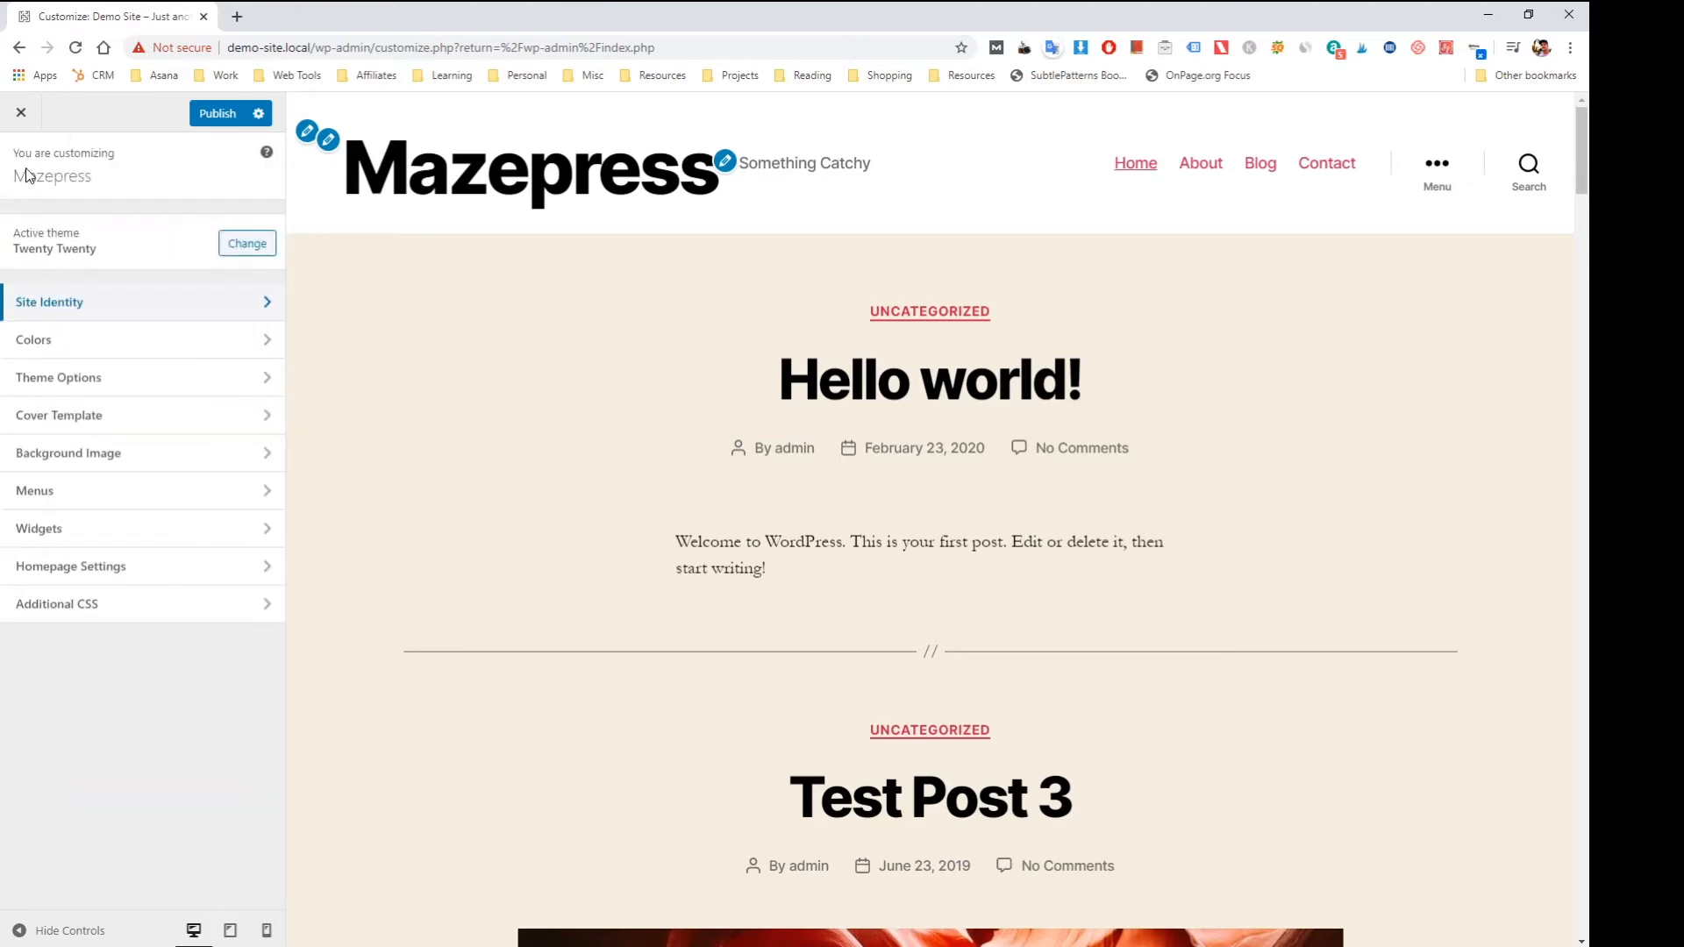
click(125, 341)
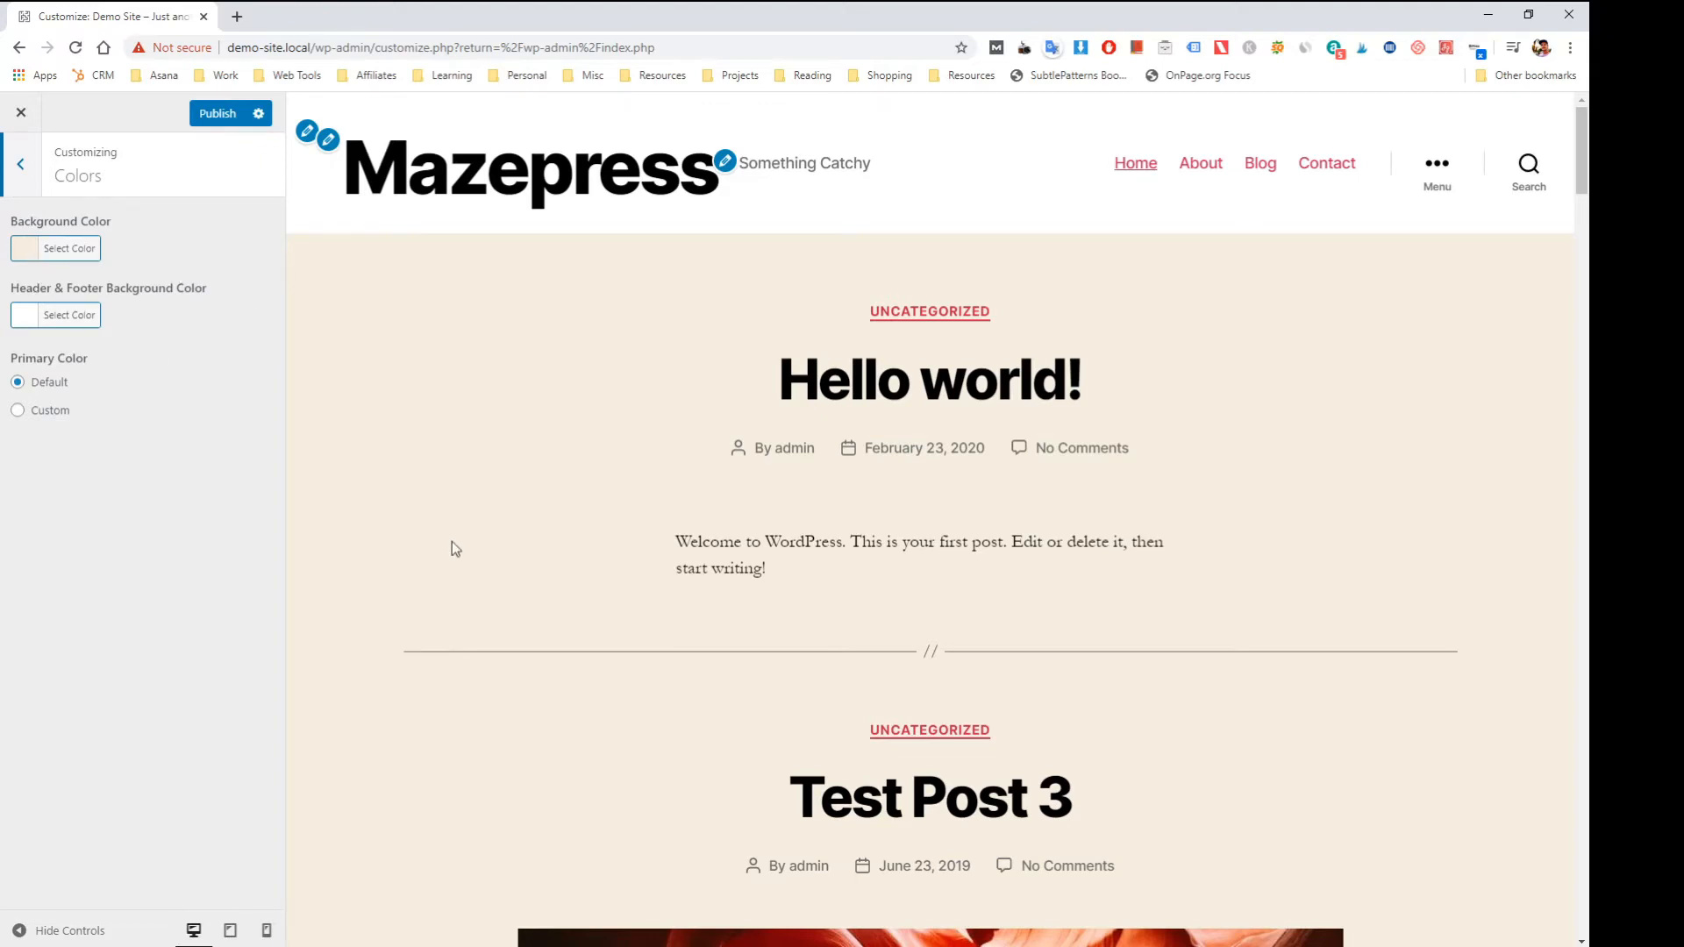
scroll(516, 551, down, 6)
scroll(413, 549, up, 6)
click(64, 254)
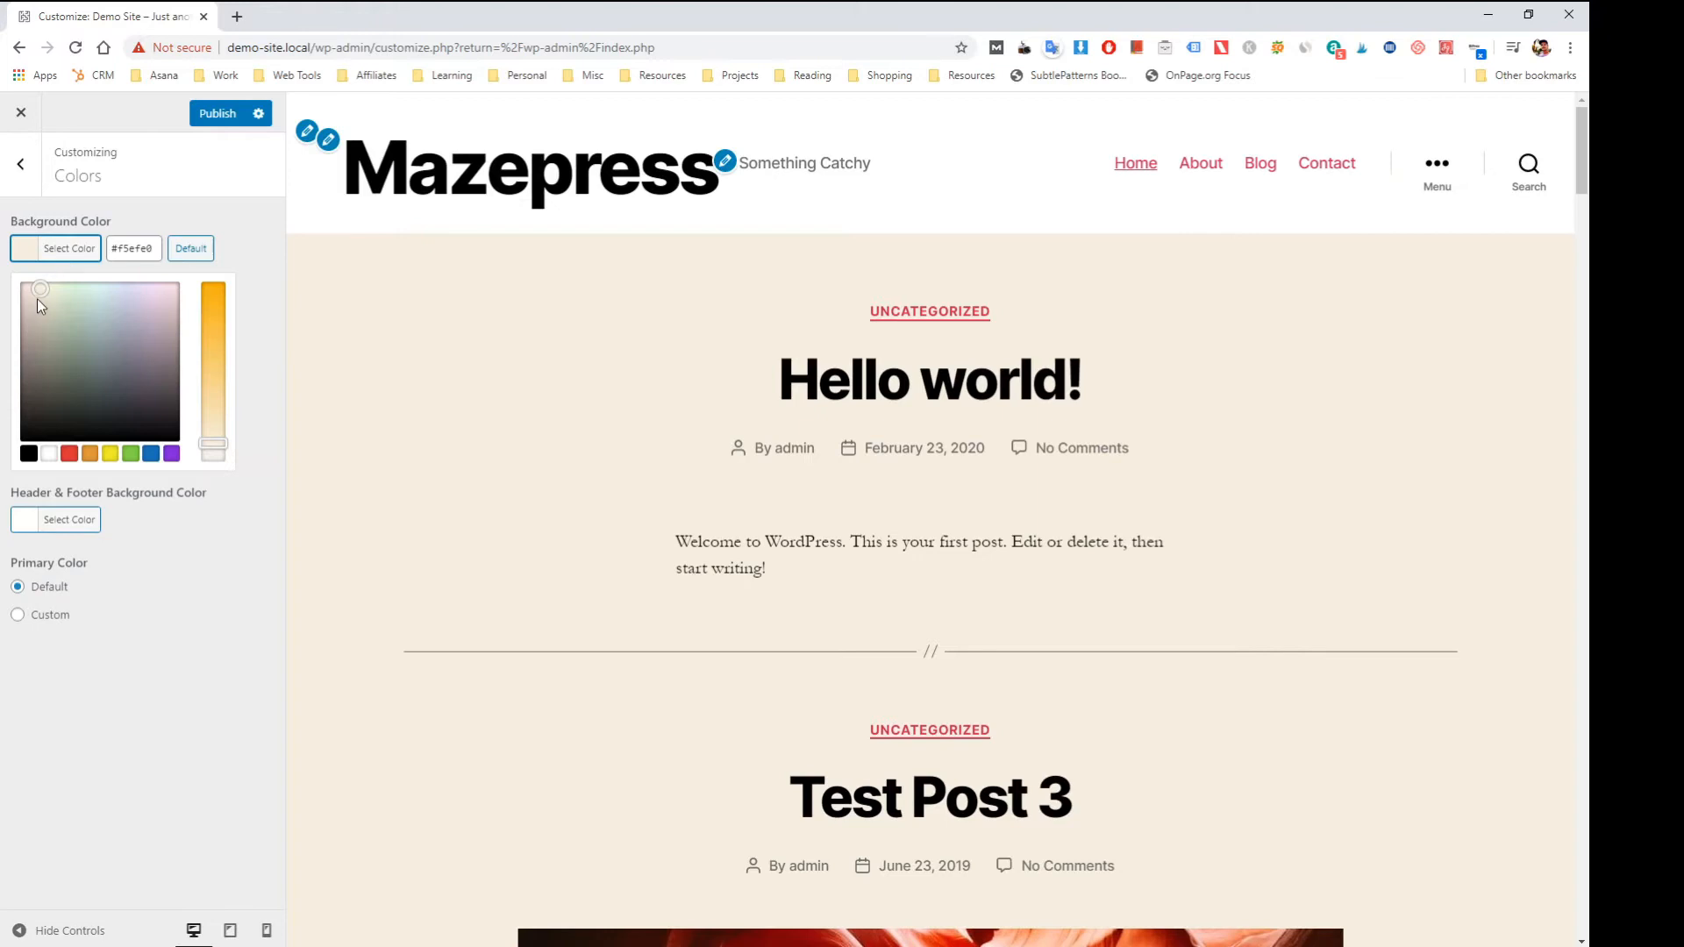
drag(37, 293, 7, 249)
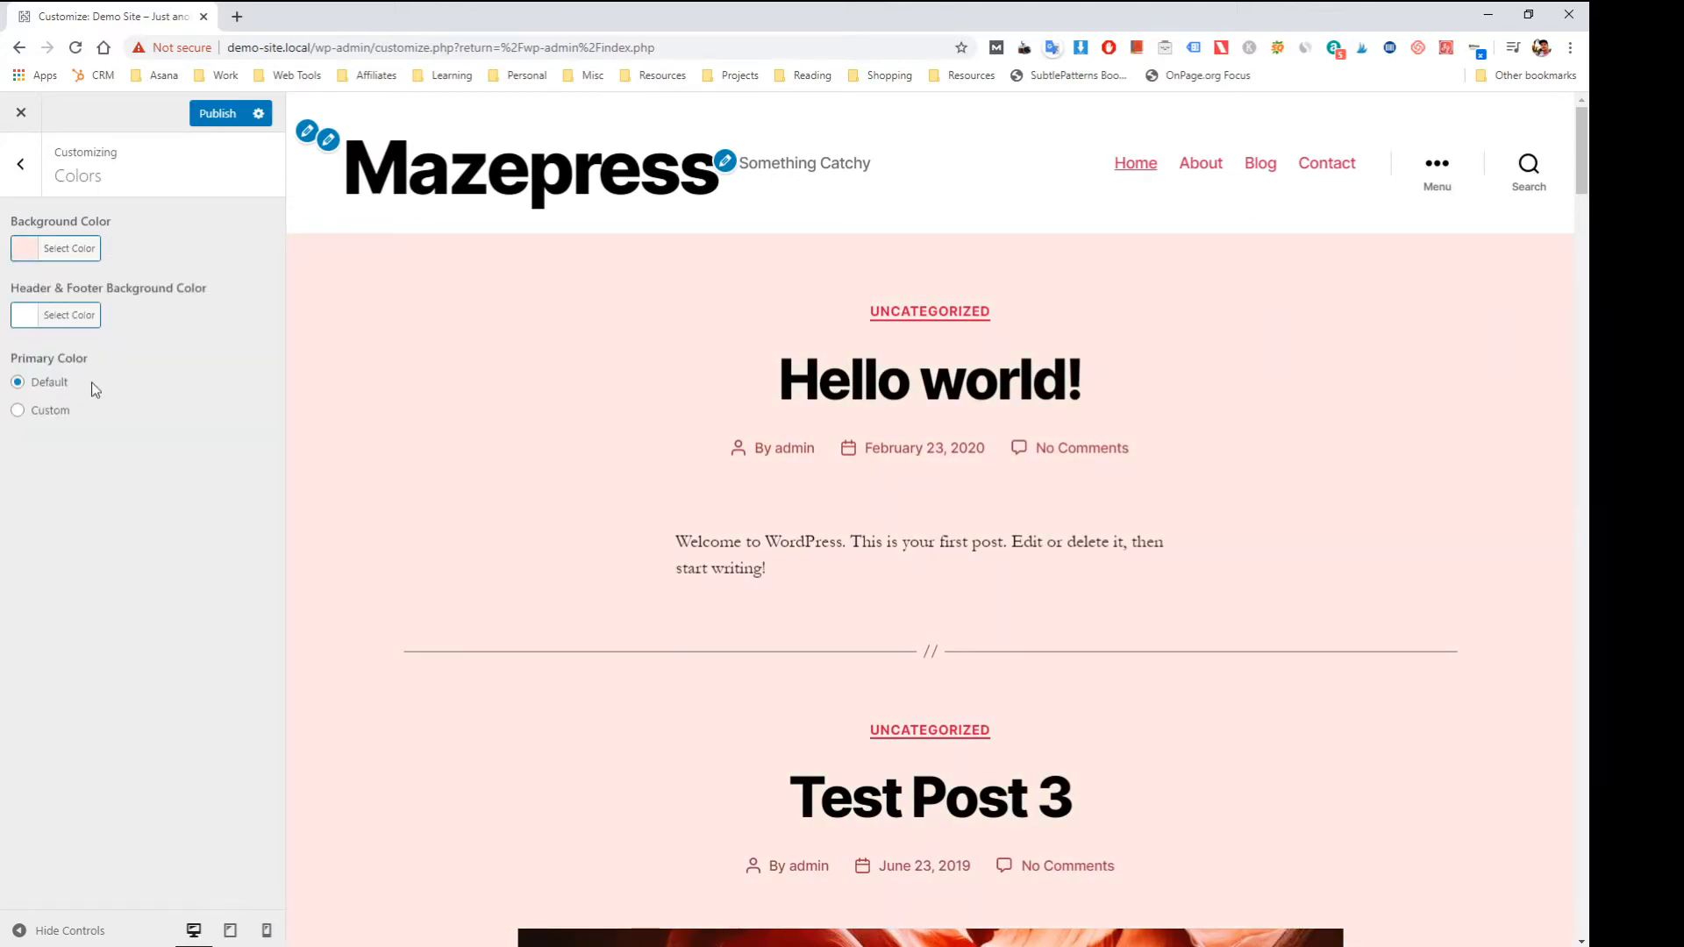
click(22, 256)
click(50, 454)
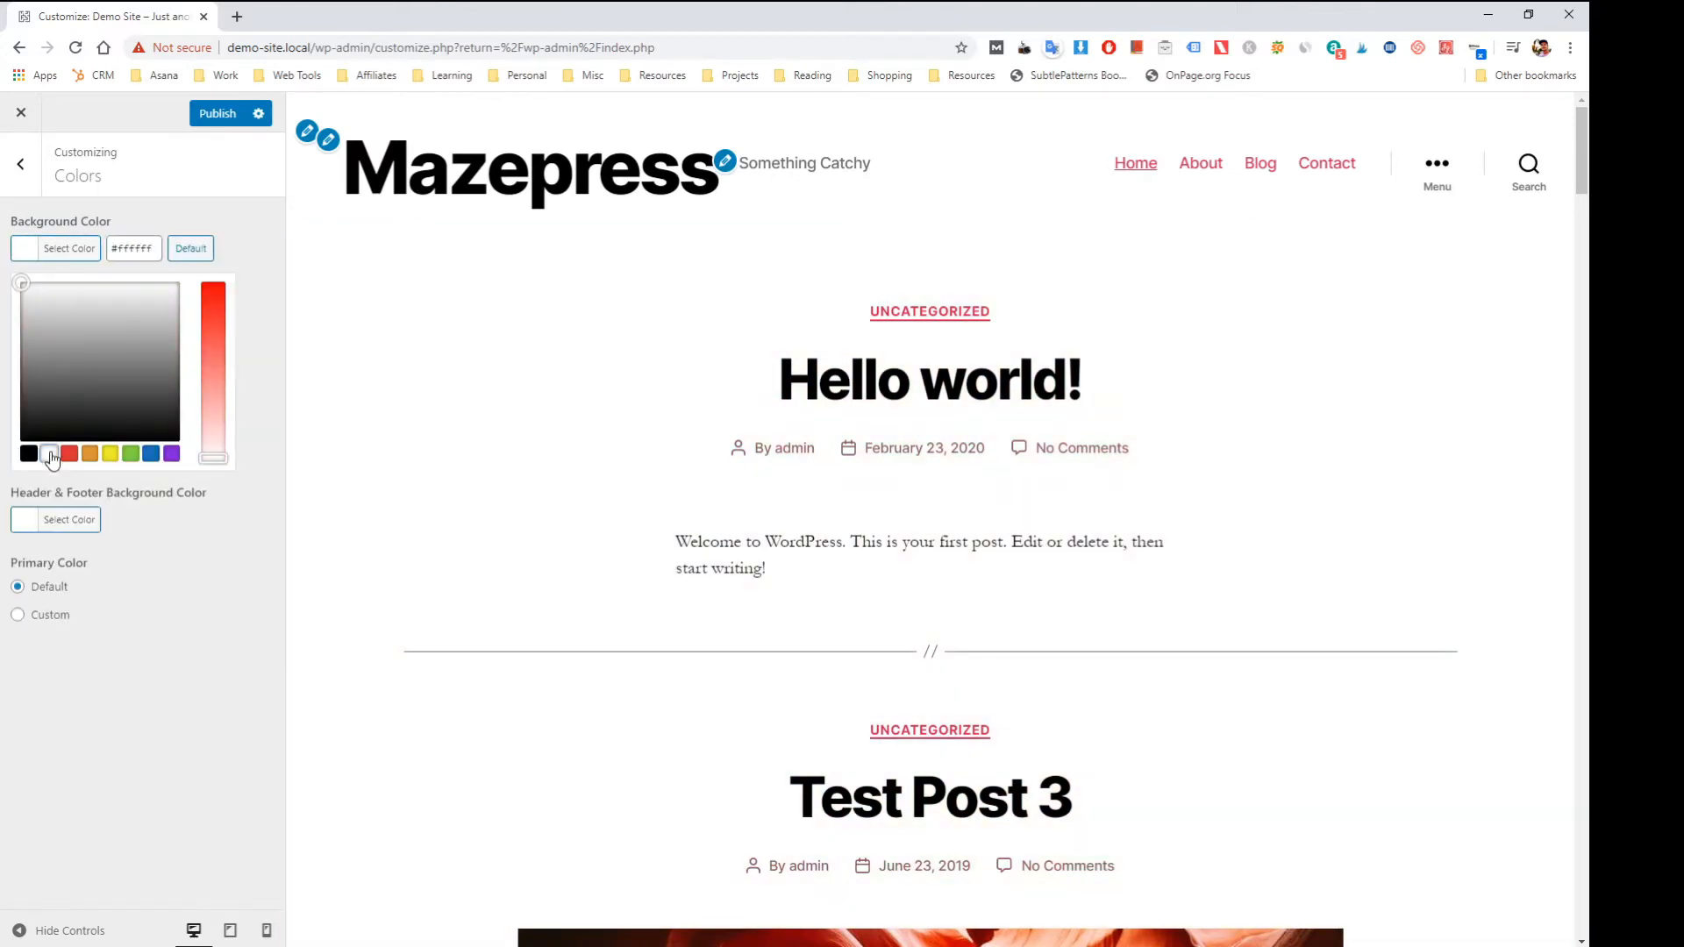
click(189, 546)
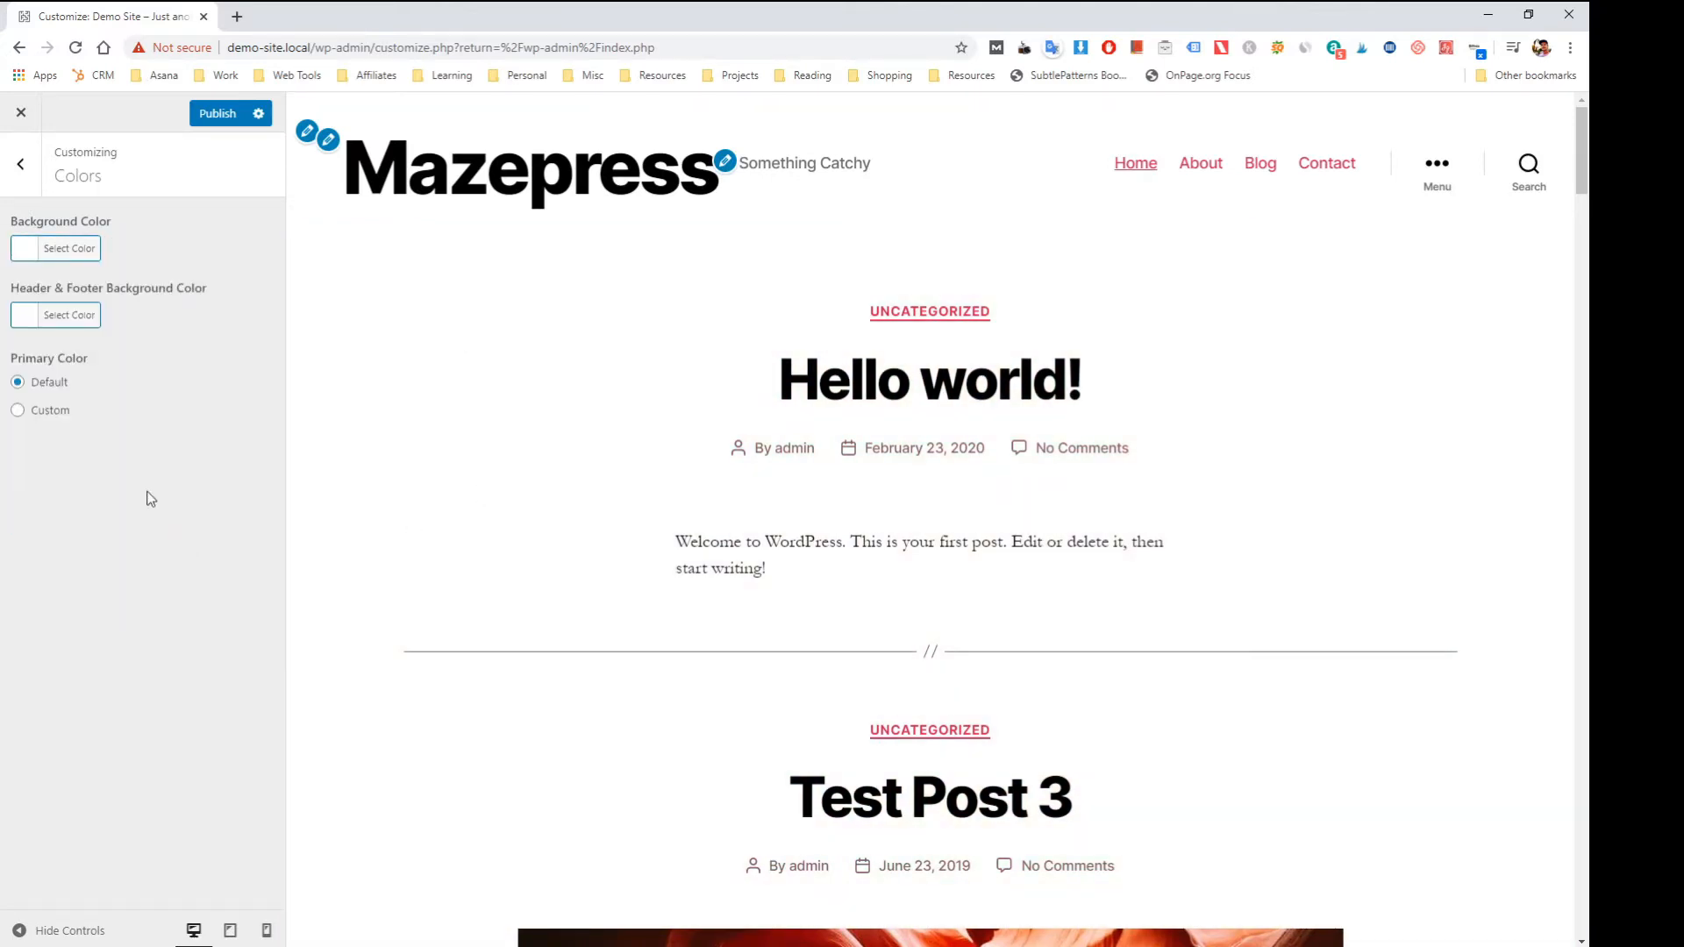
- Set the header and footer background color to light grey (#d8d8d8)
click(90, 322)
drag(35, 390, 4, 374)
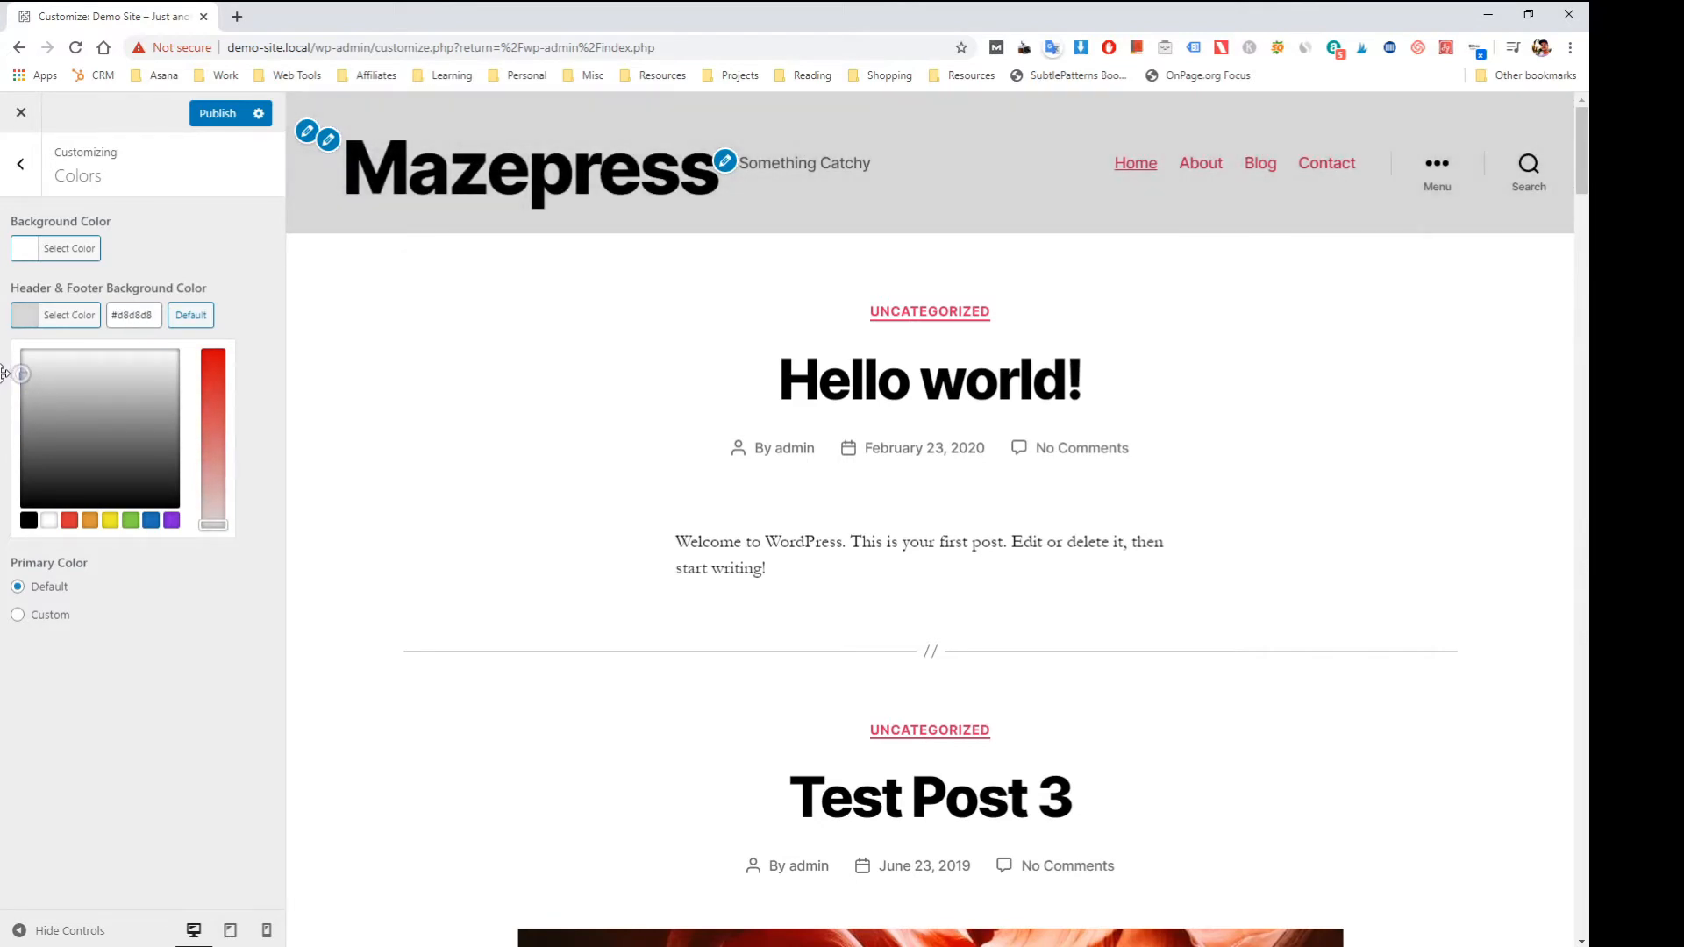
click(5, 374)
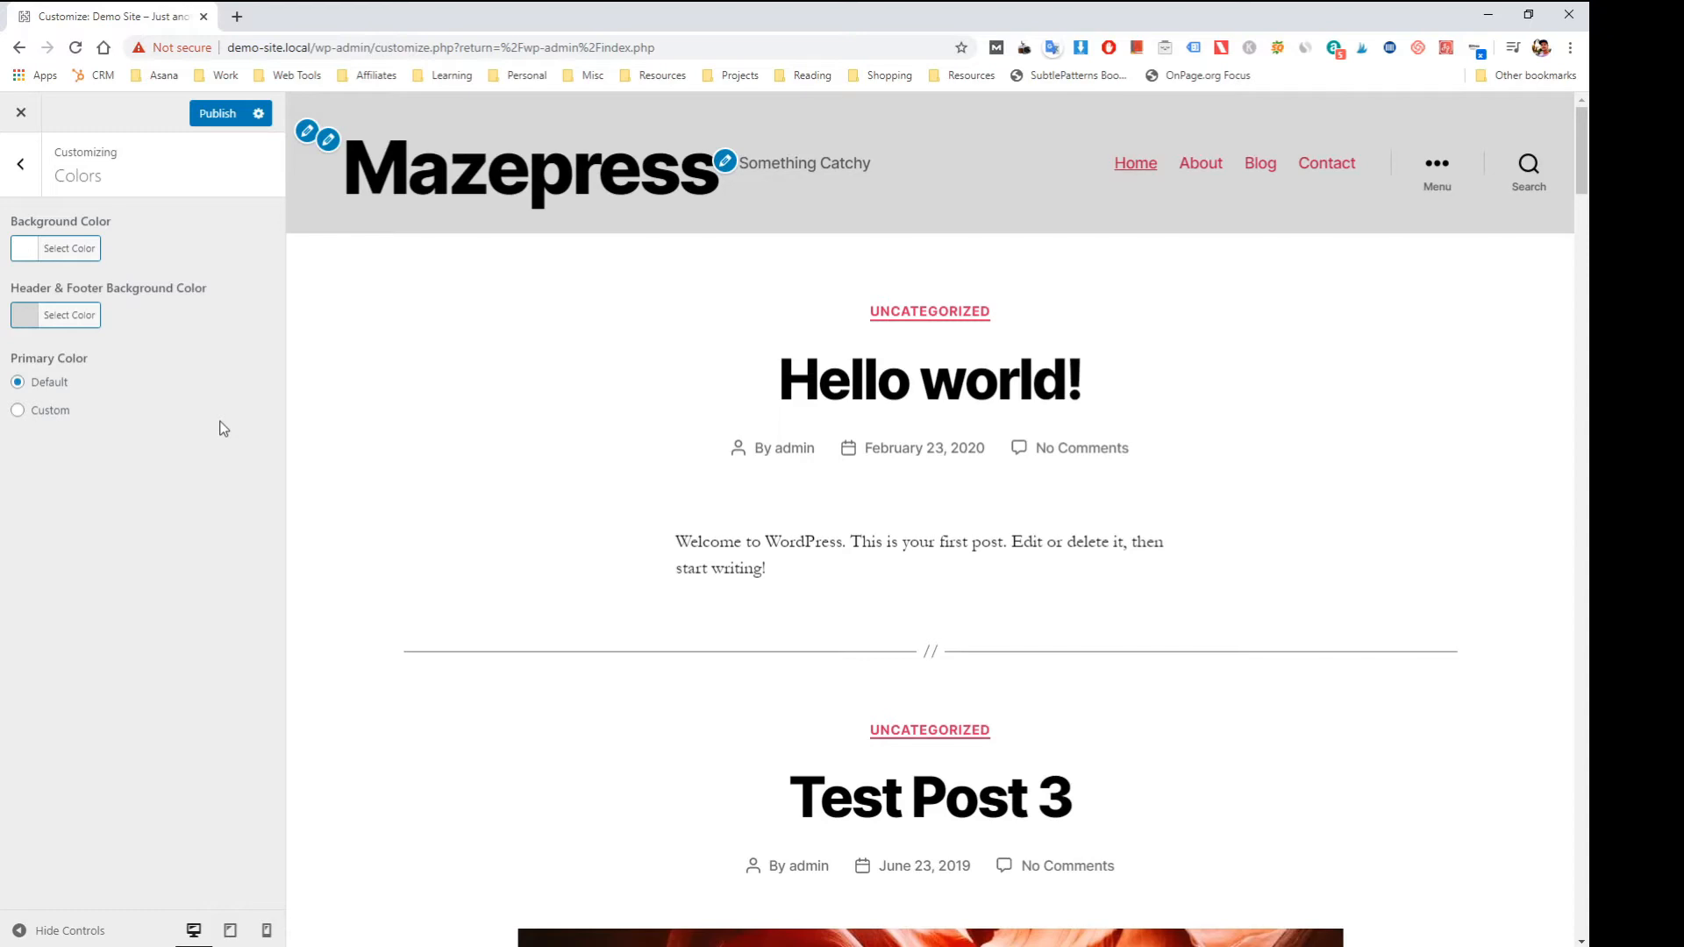
- Go to the Theme Options and check how the header search opens and closes in the site preview
click(14, 179)
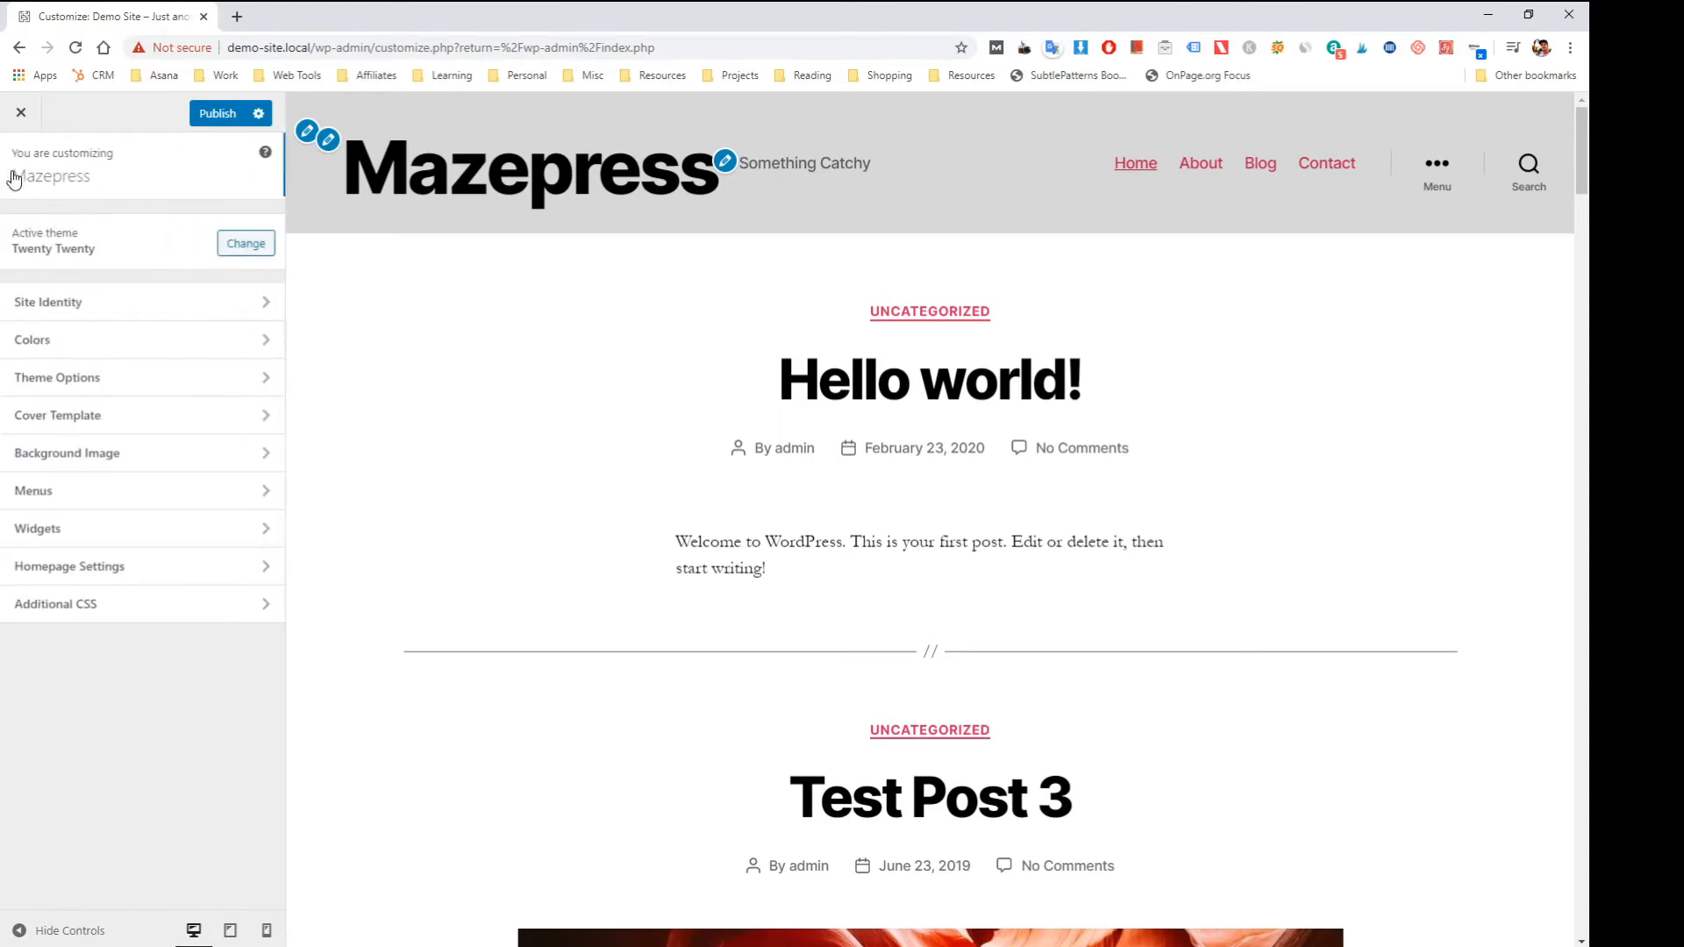
click(98, 379)
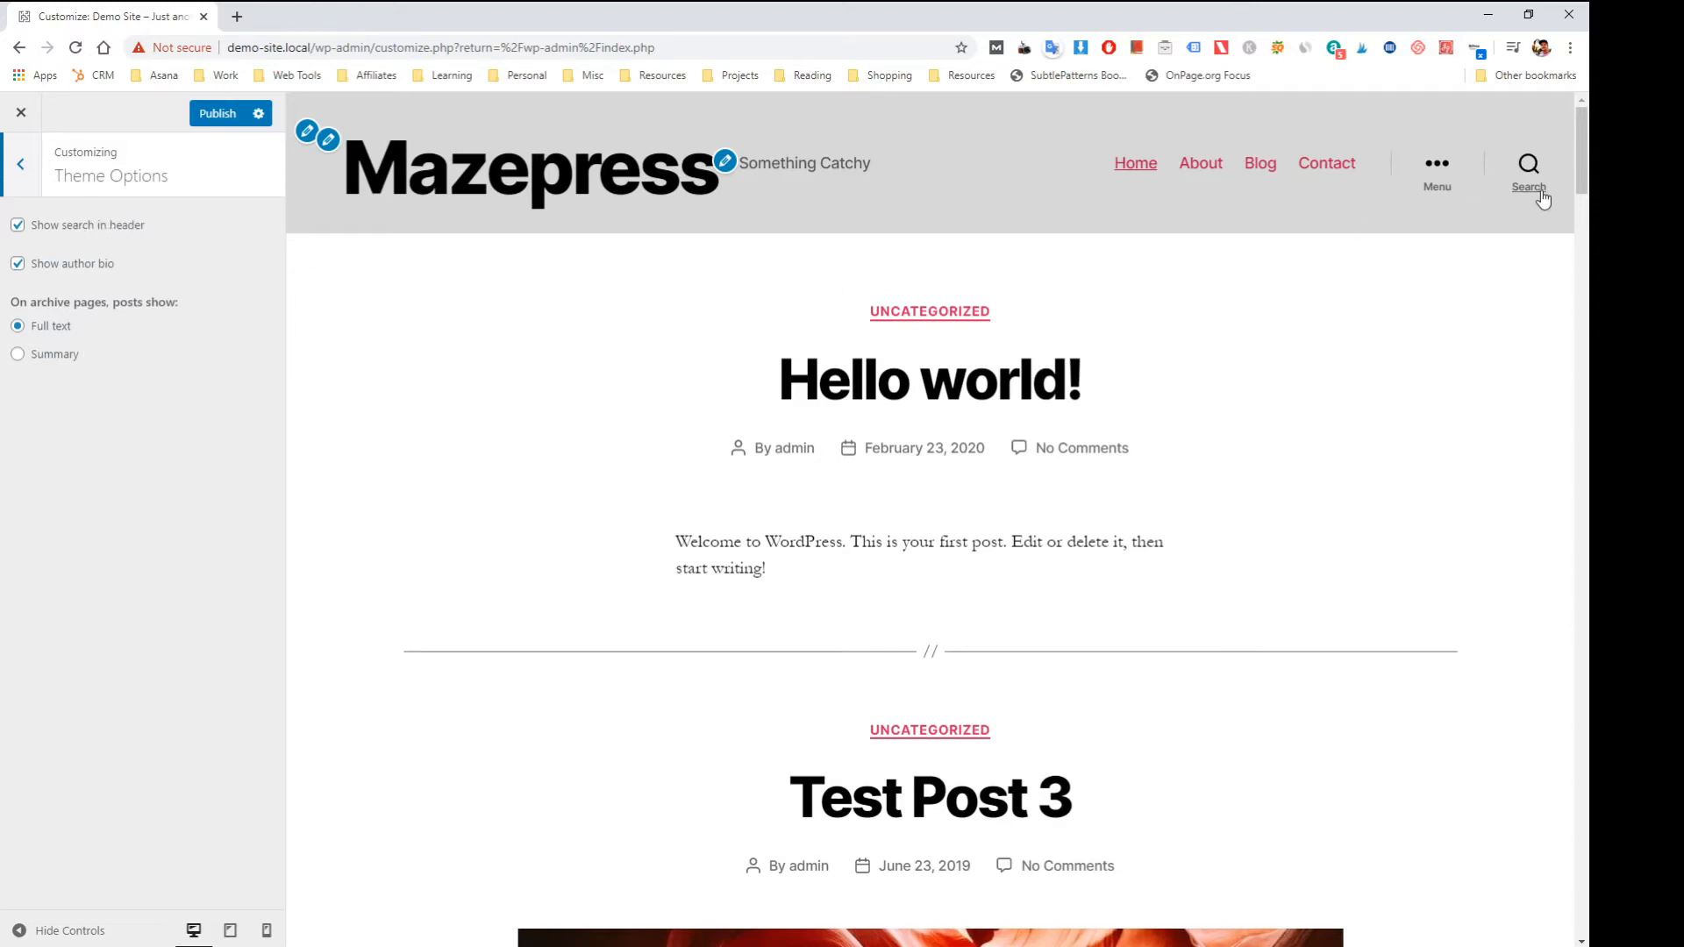
click(1529, 165)
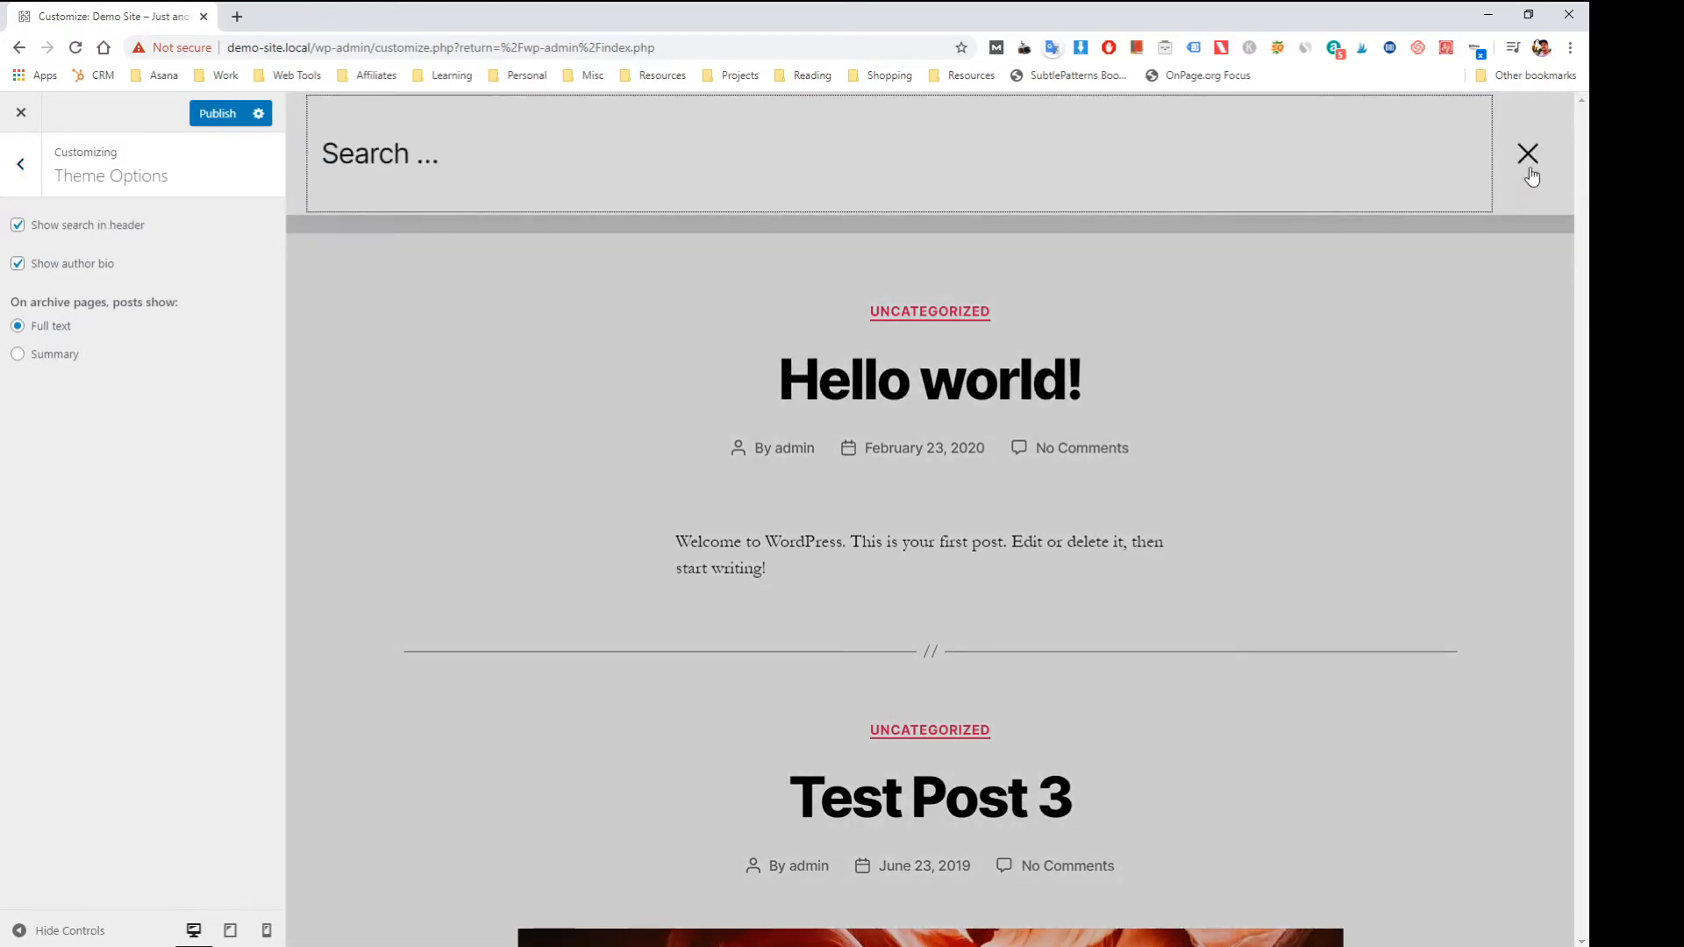
click(1528, 157)
click(1529, 165)
click(1528, 156)
- Turn off the "Show search in header" option to preview the header without it, and turn it back on
click(18, 226)
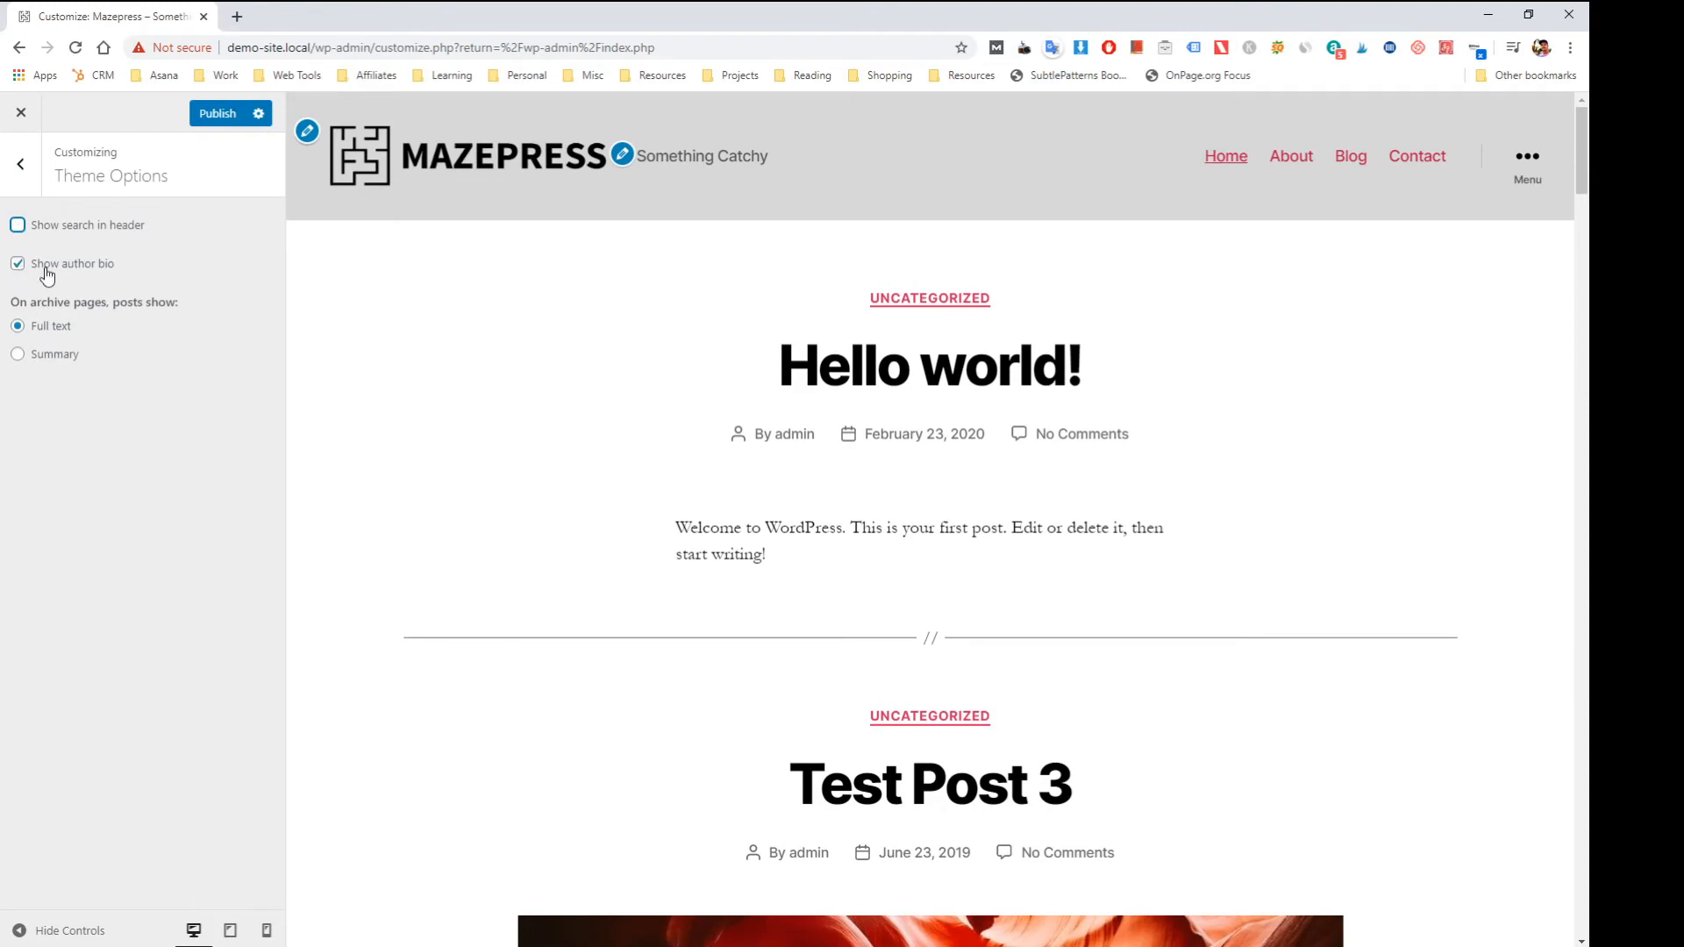
click(19, 226)
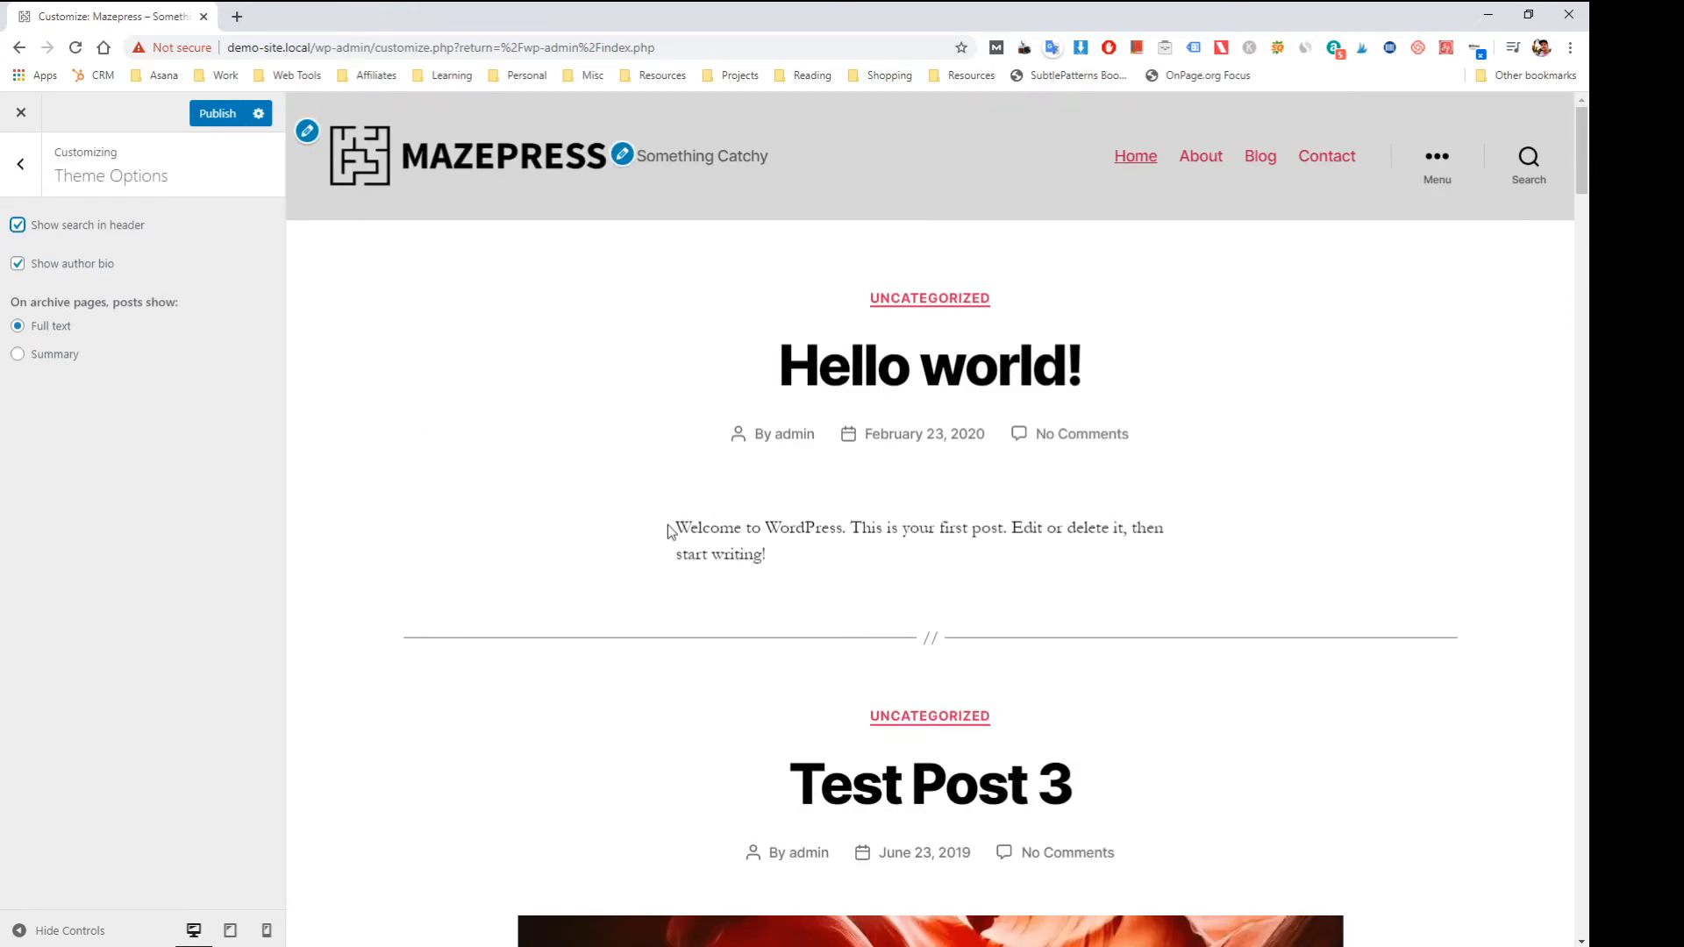
- Examine how the posts' full text is displayed down the length of the previewed blog page
drag(669, 530, 797, 566)
click(797, 566)
scroll(771, 520, down, 15)
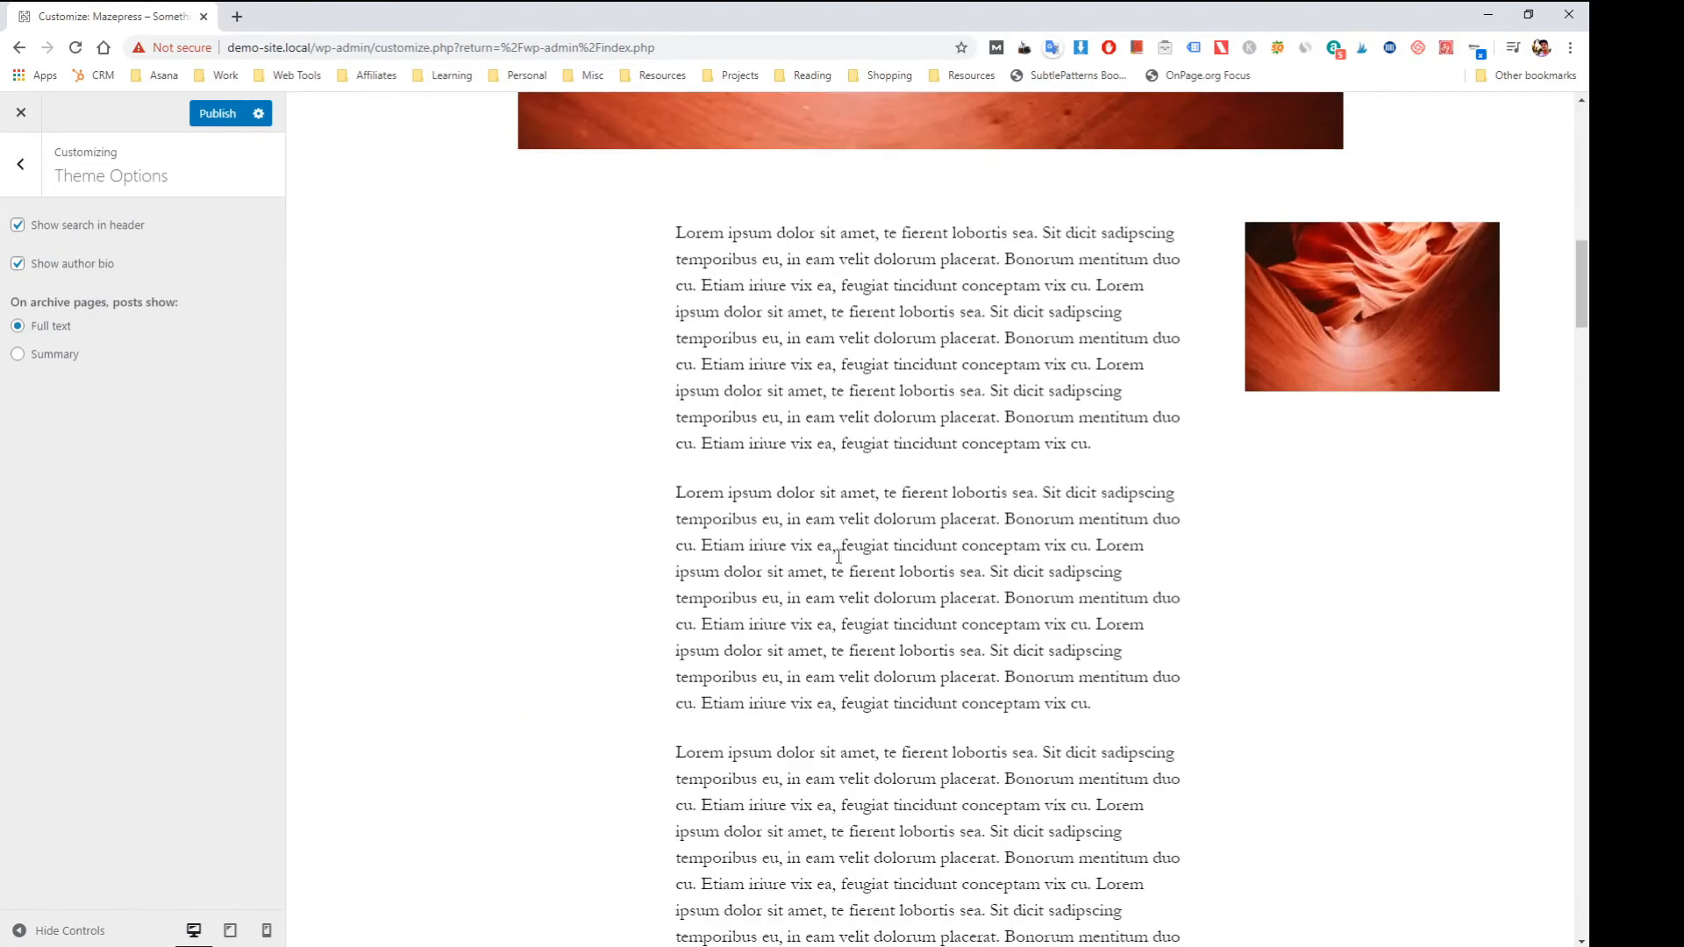
scroll(796, 518, up, 15)
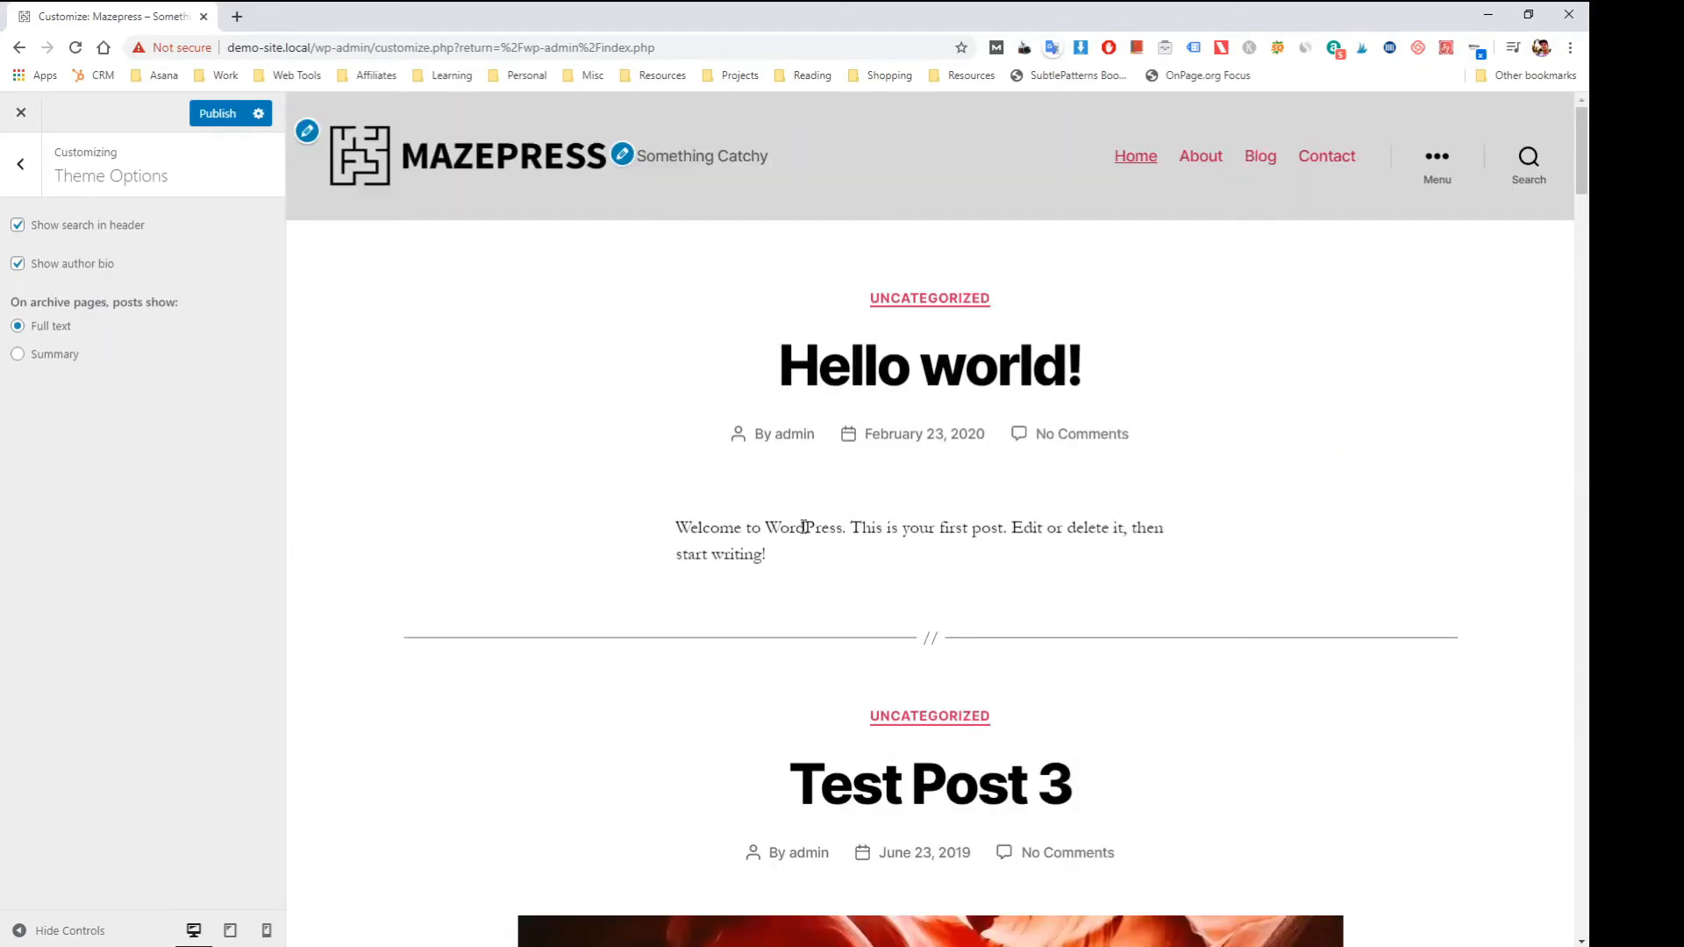
- Set archive pages to show posts as Summary and check the shortened posts down the previewed blog page
scroll(791, 560, down, 4)
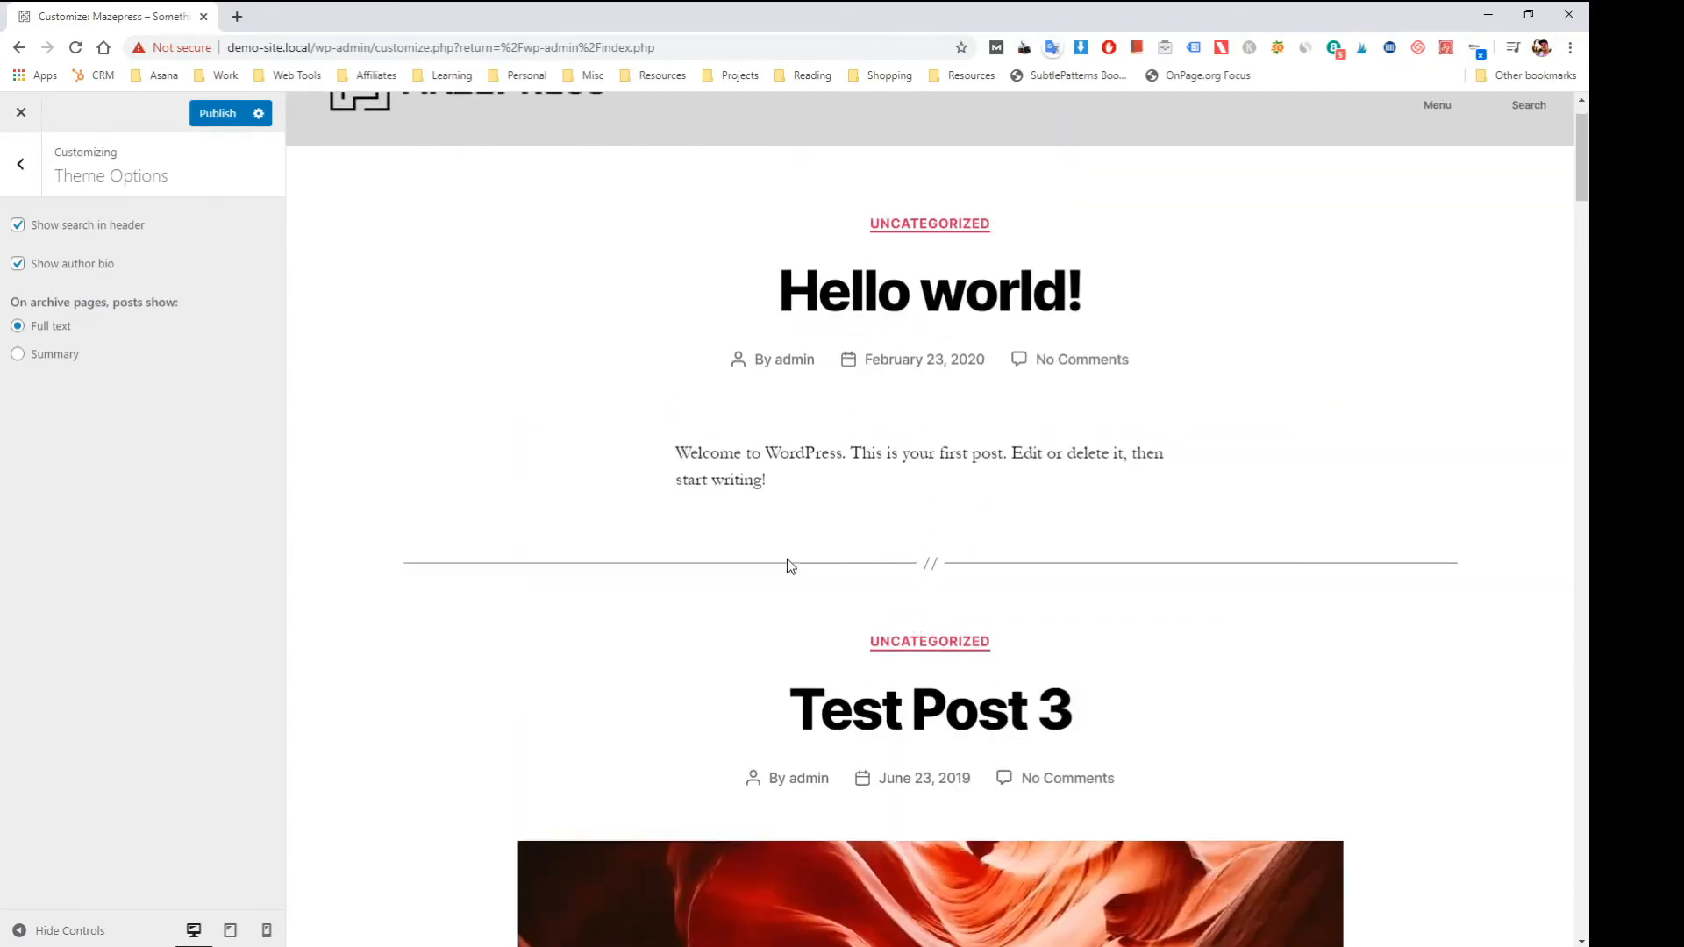
scroll(753, 502, up, 3)
scroll(678, 442, down, 13)
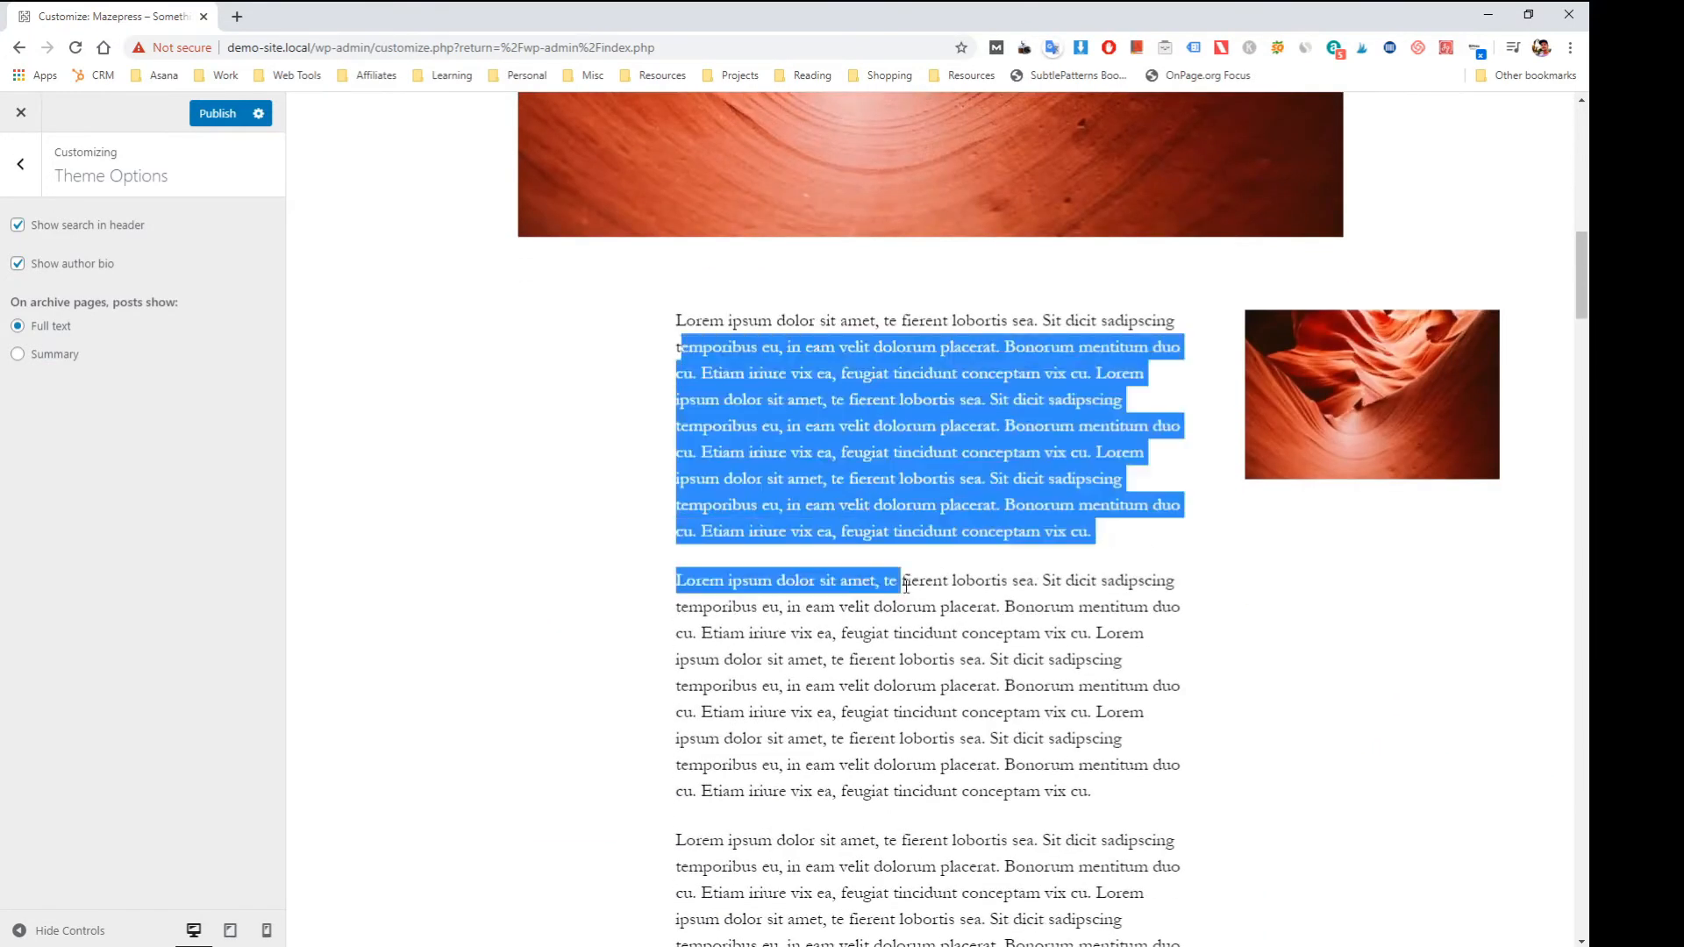
scroll(878, 500, down, 5)
scroll(889, 509, down, 2)
scroll(789, 526, up, 20)
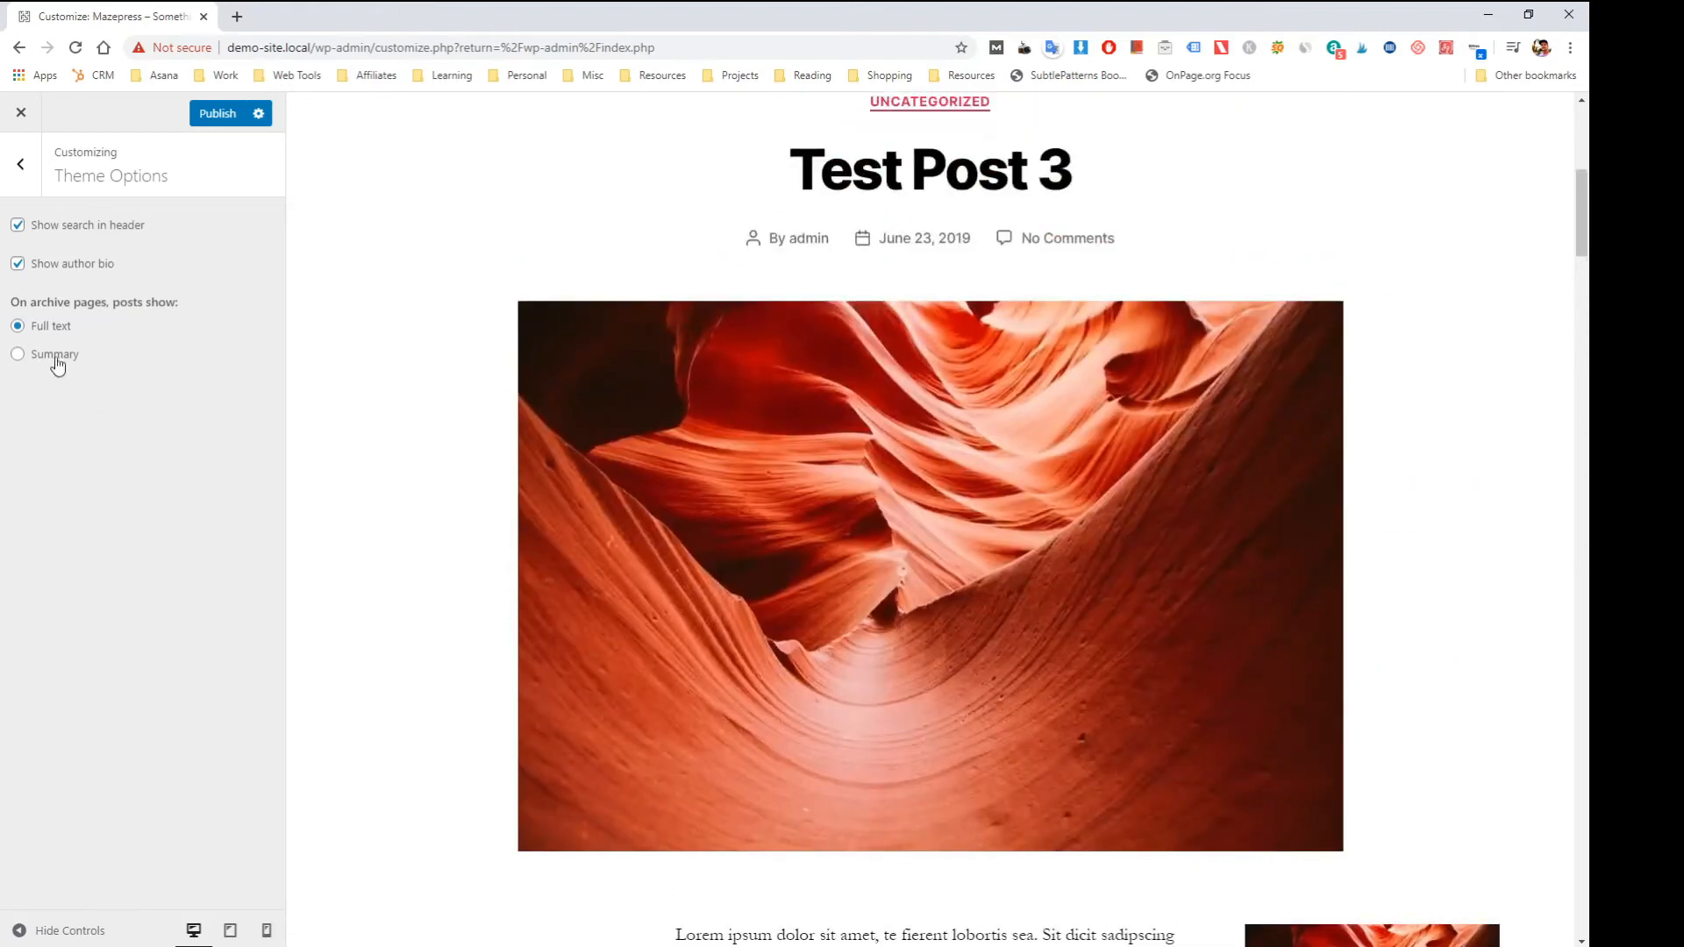
click(18, 354)
scroll(433, 472, down, 7)
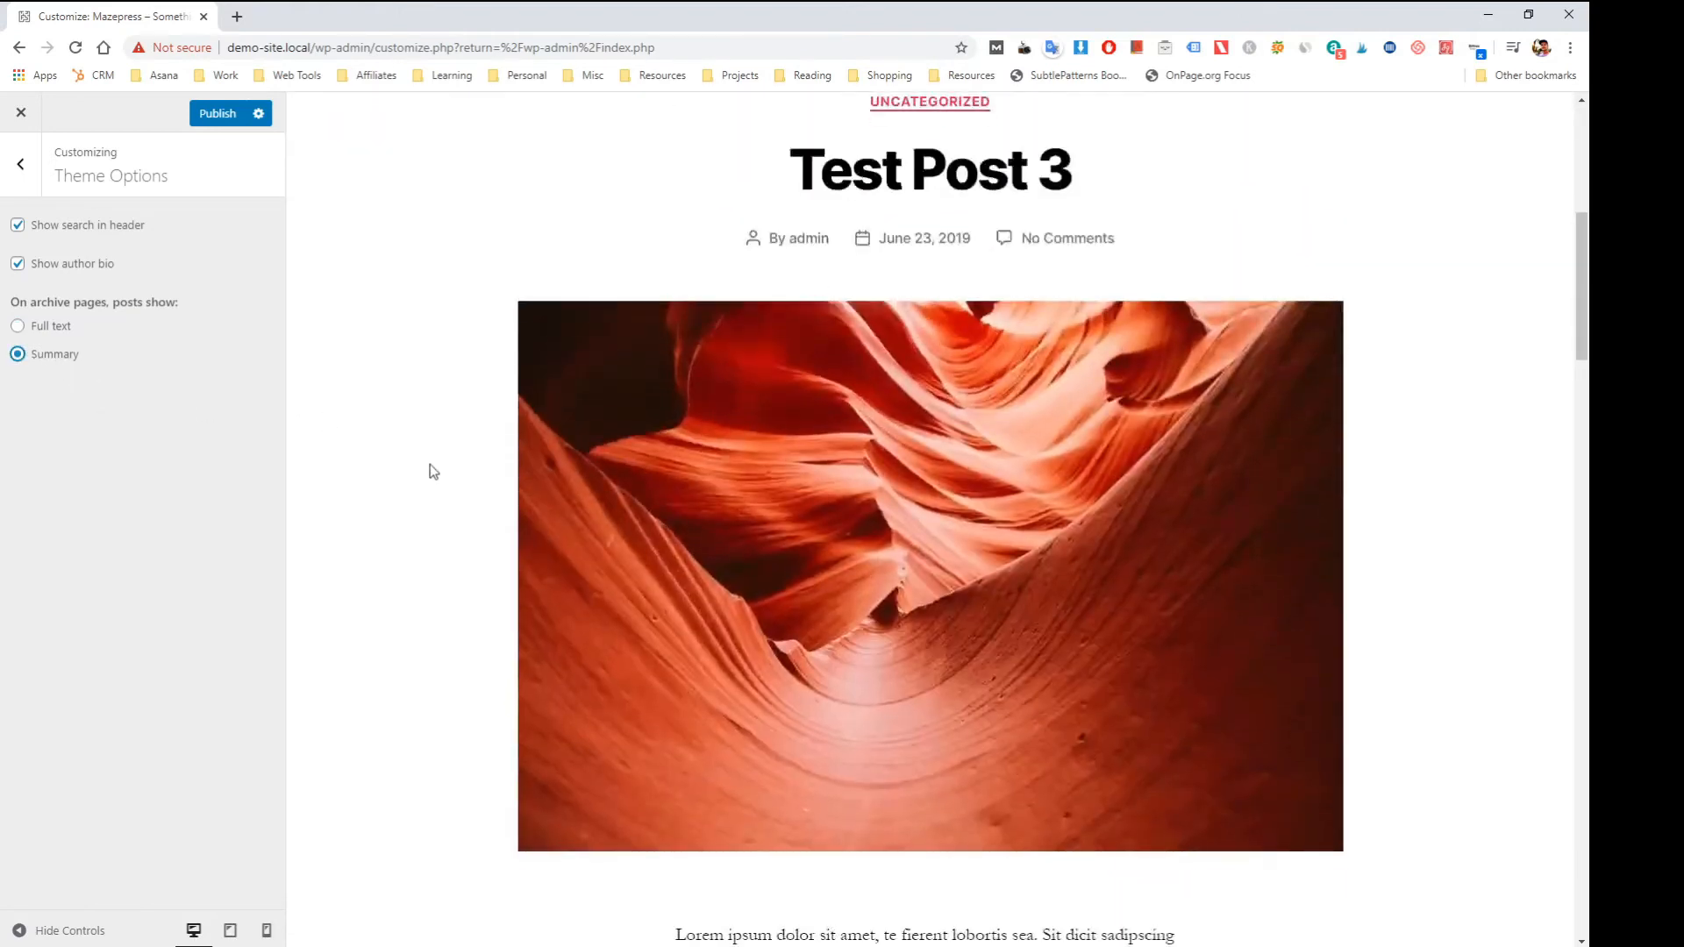
scroll(1086, 681, up, 5)
scroll(1049, 564, down, 10)
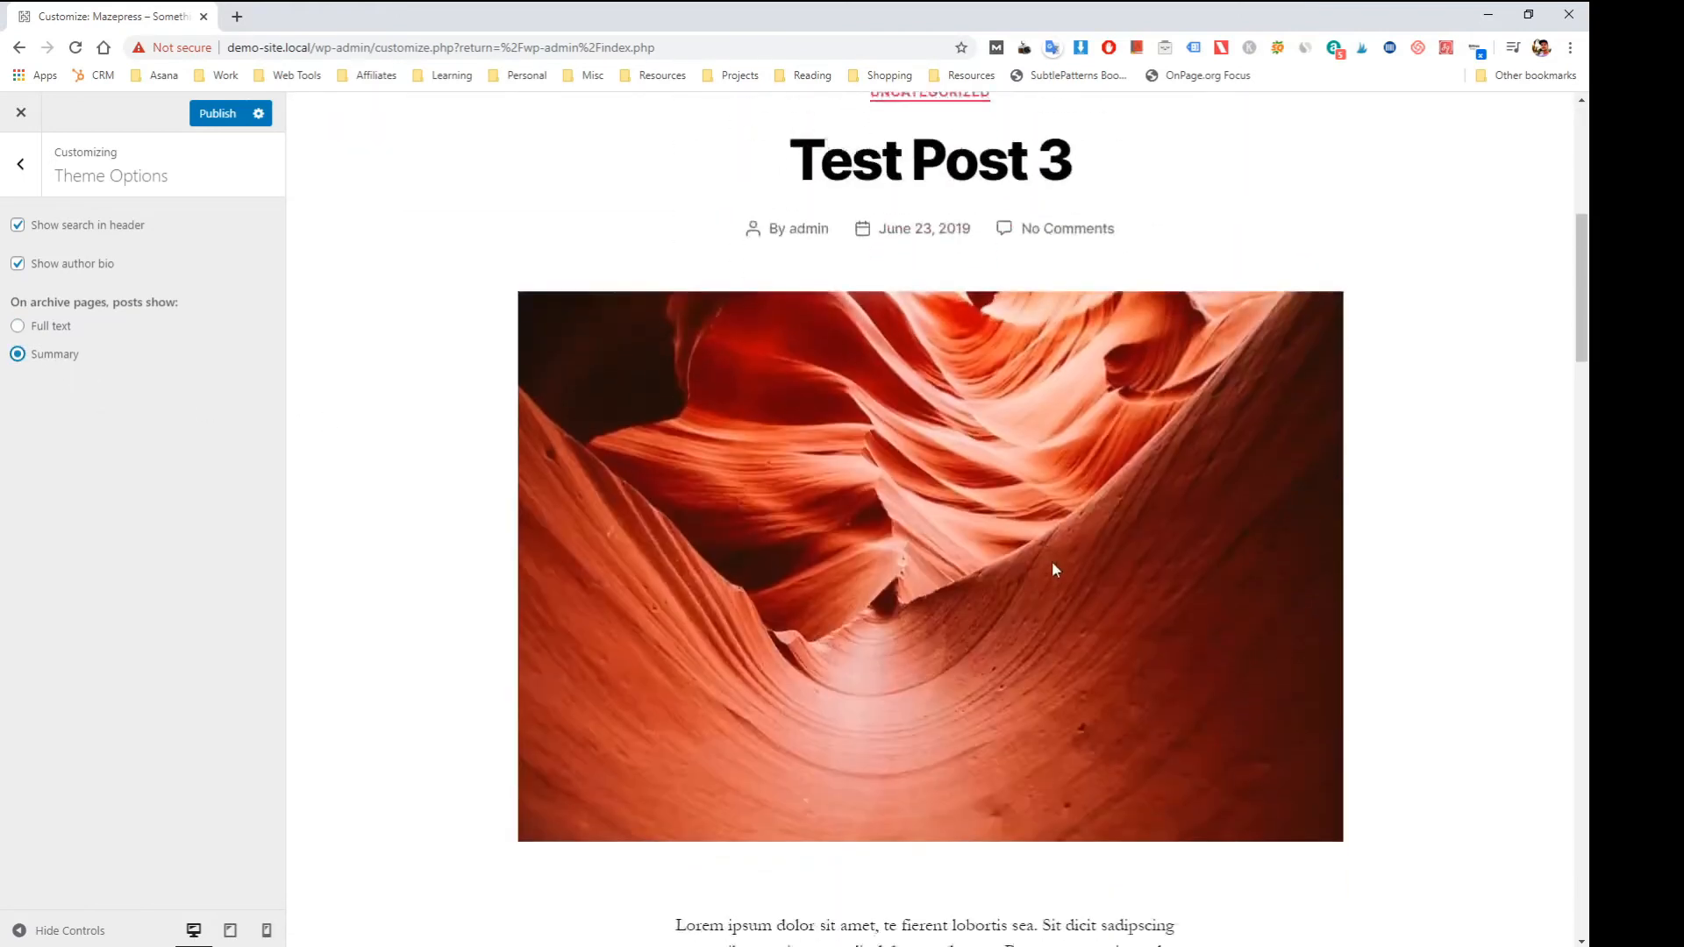
scroll(983, 638, down, 15)
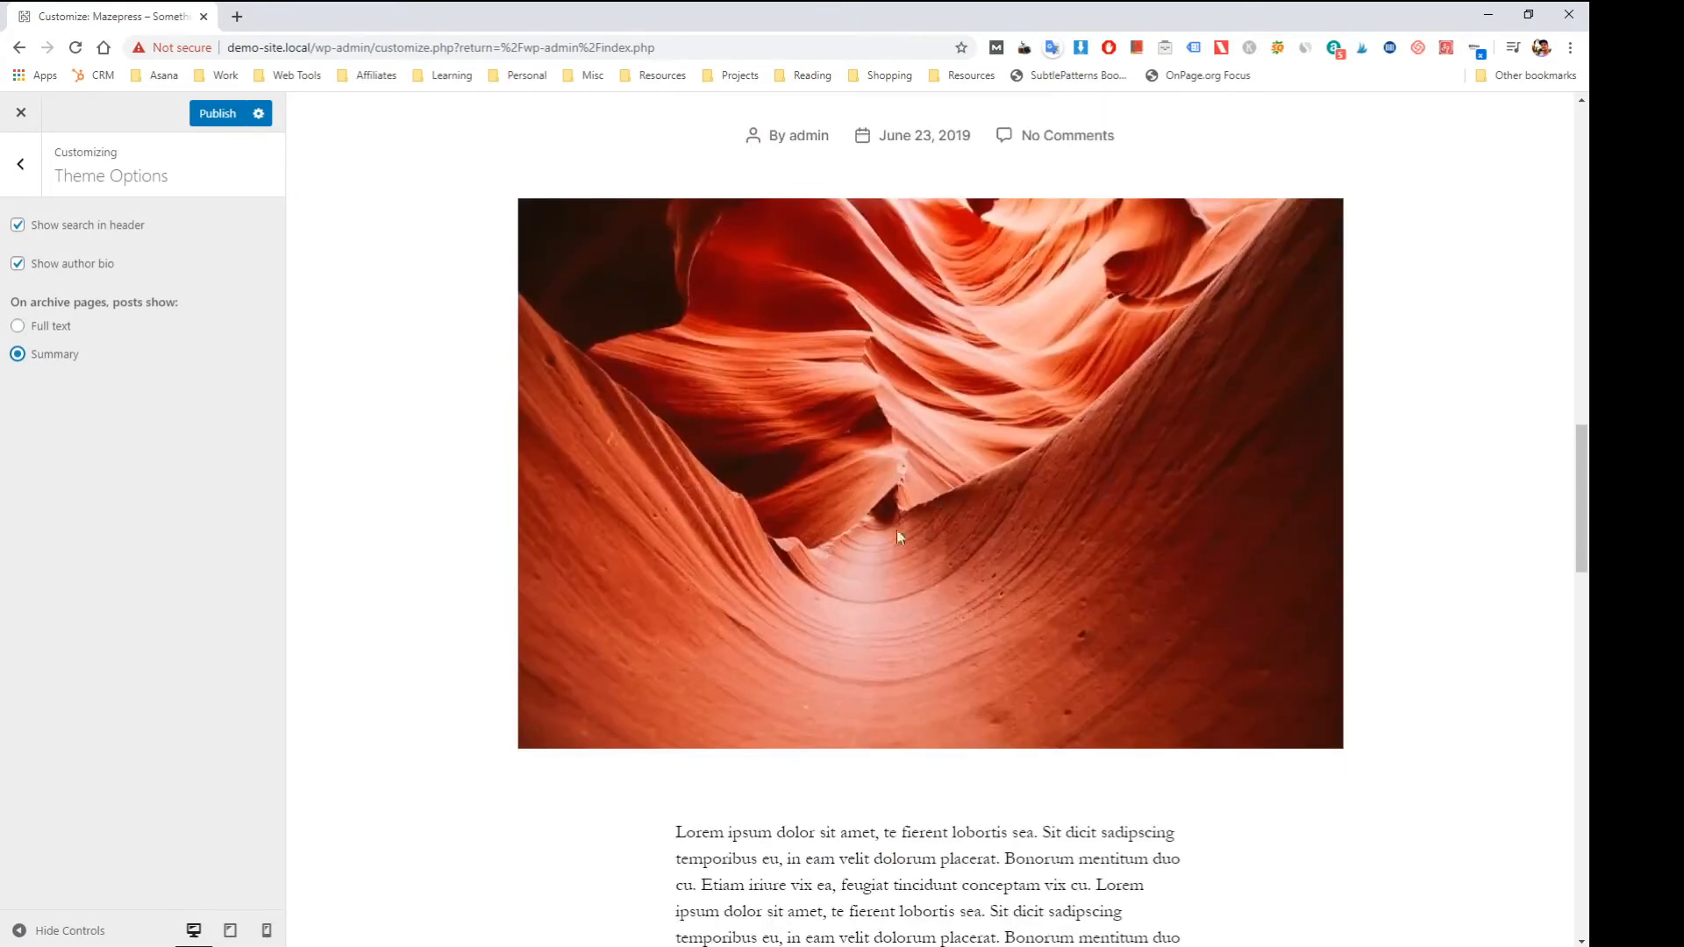
scroll(981, 590, down, 18)
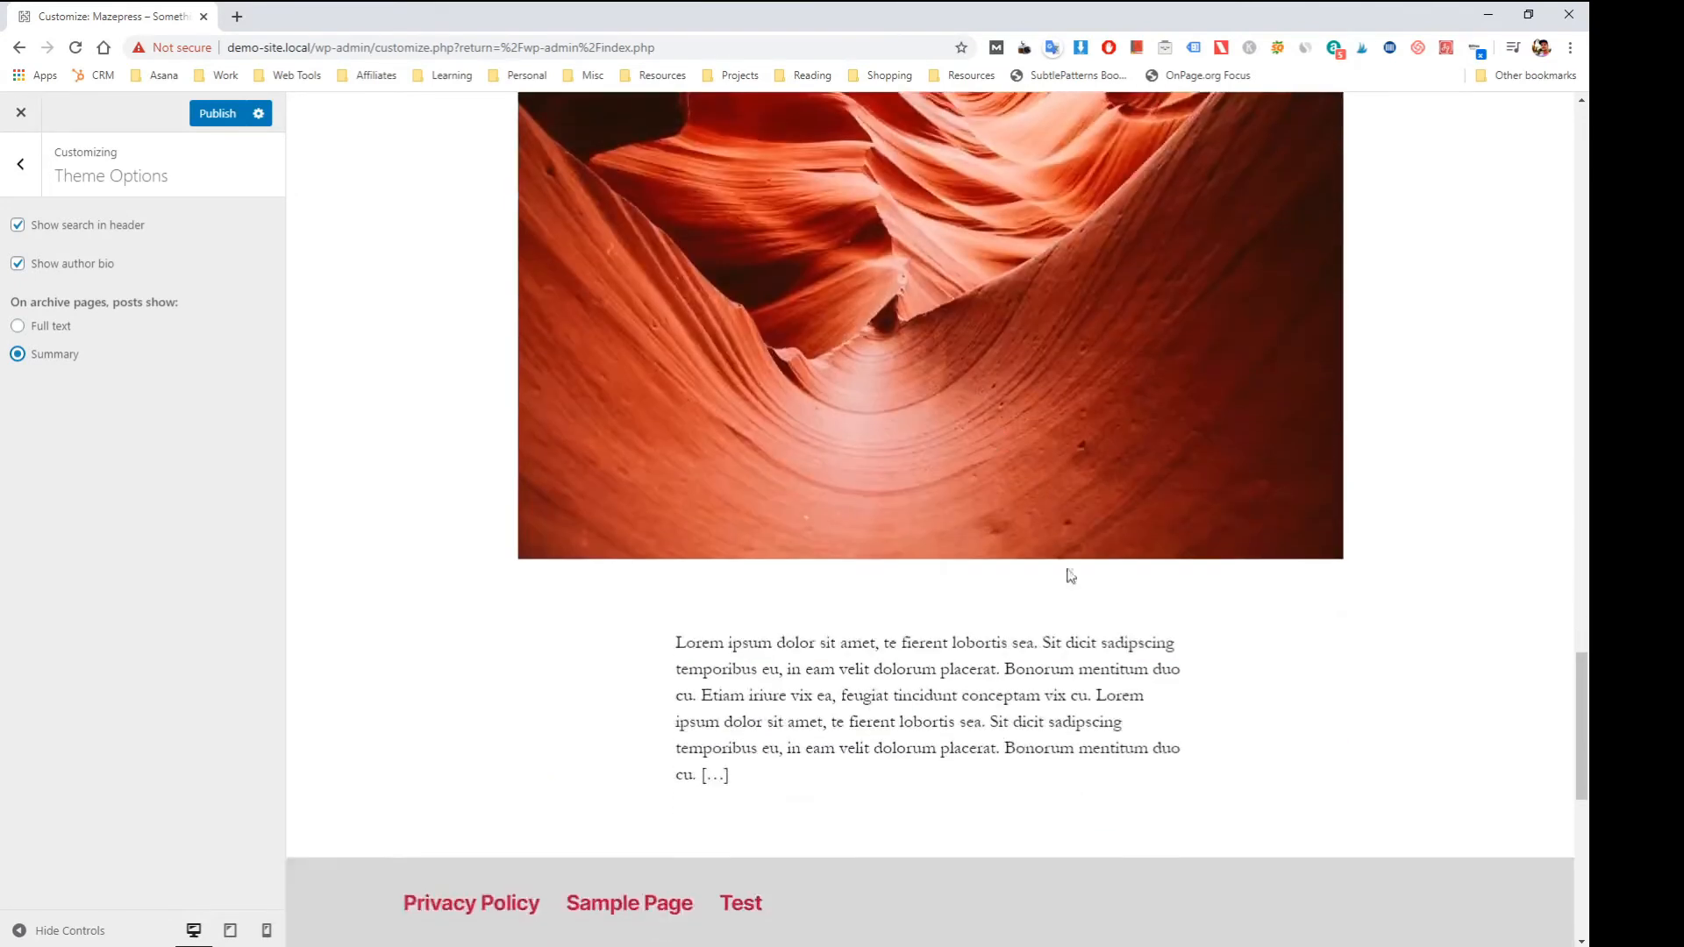
scroll(1024, 565, up, 15)
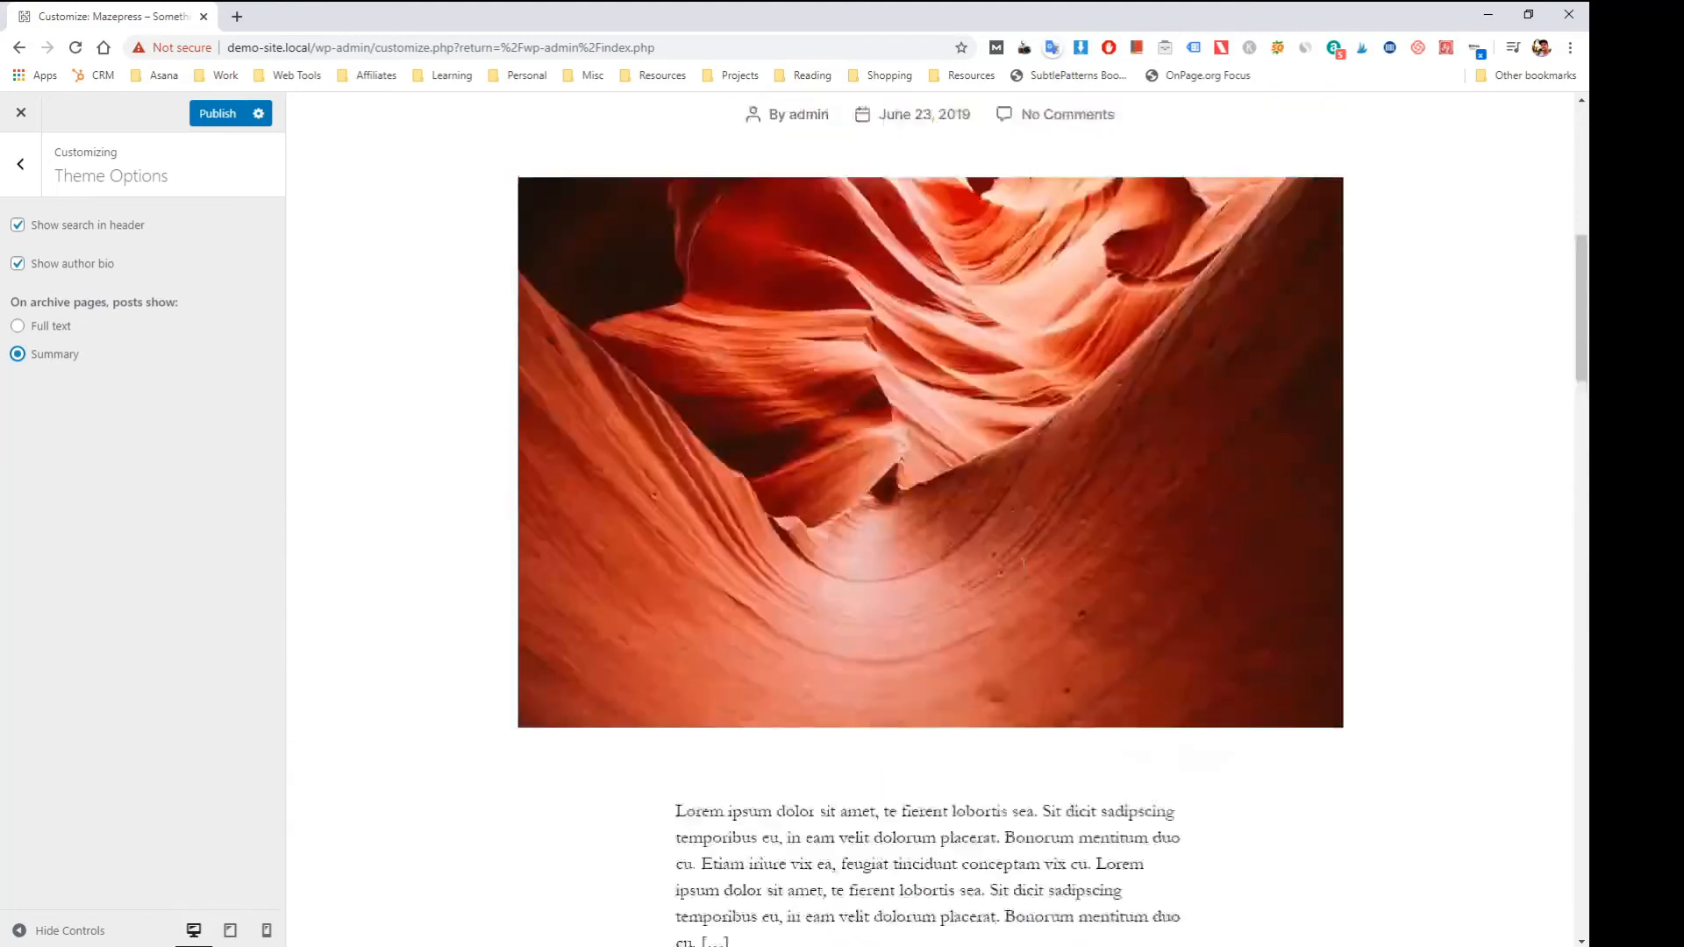
- Review the Cover Template settings and the Background Image option of the theme
click(17, 171)
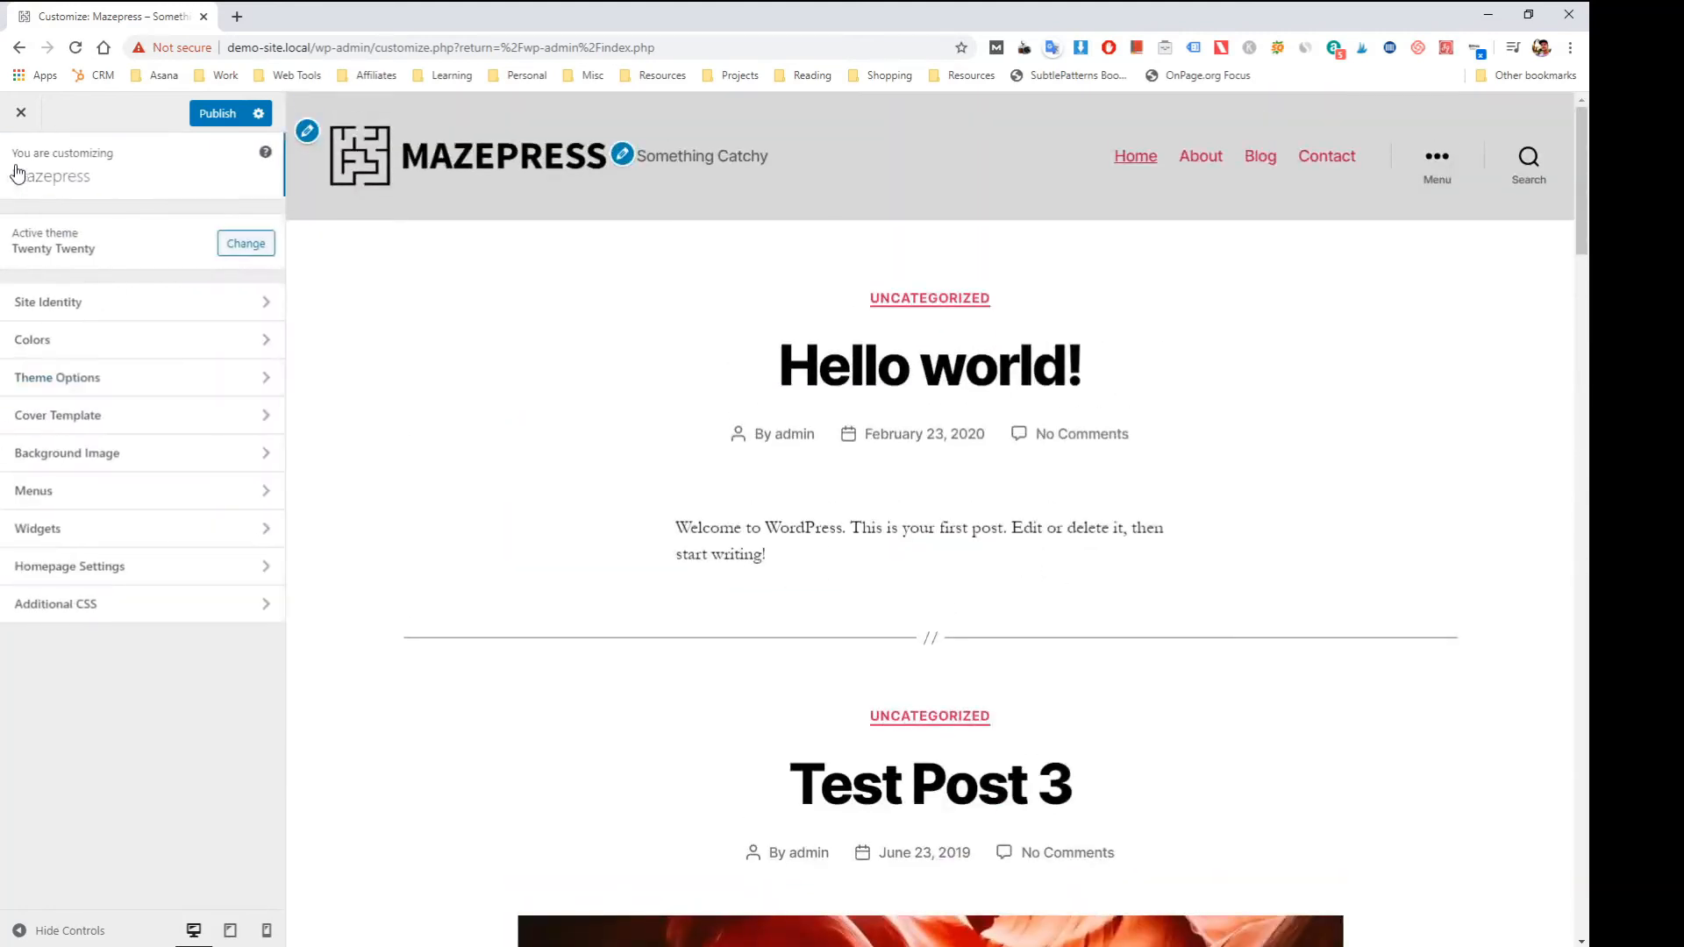
click(142, 416)
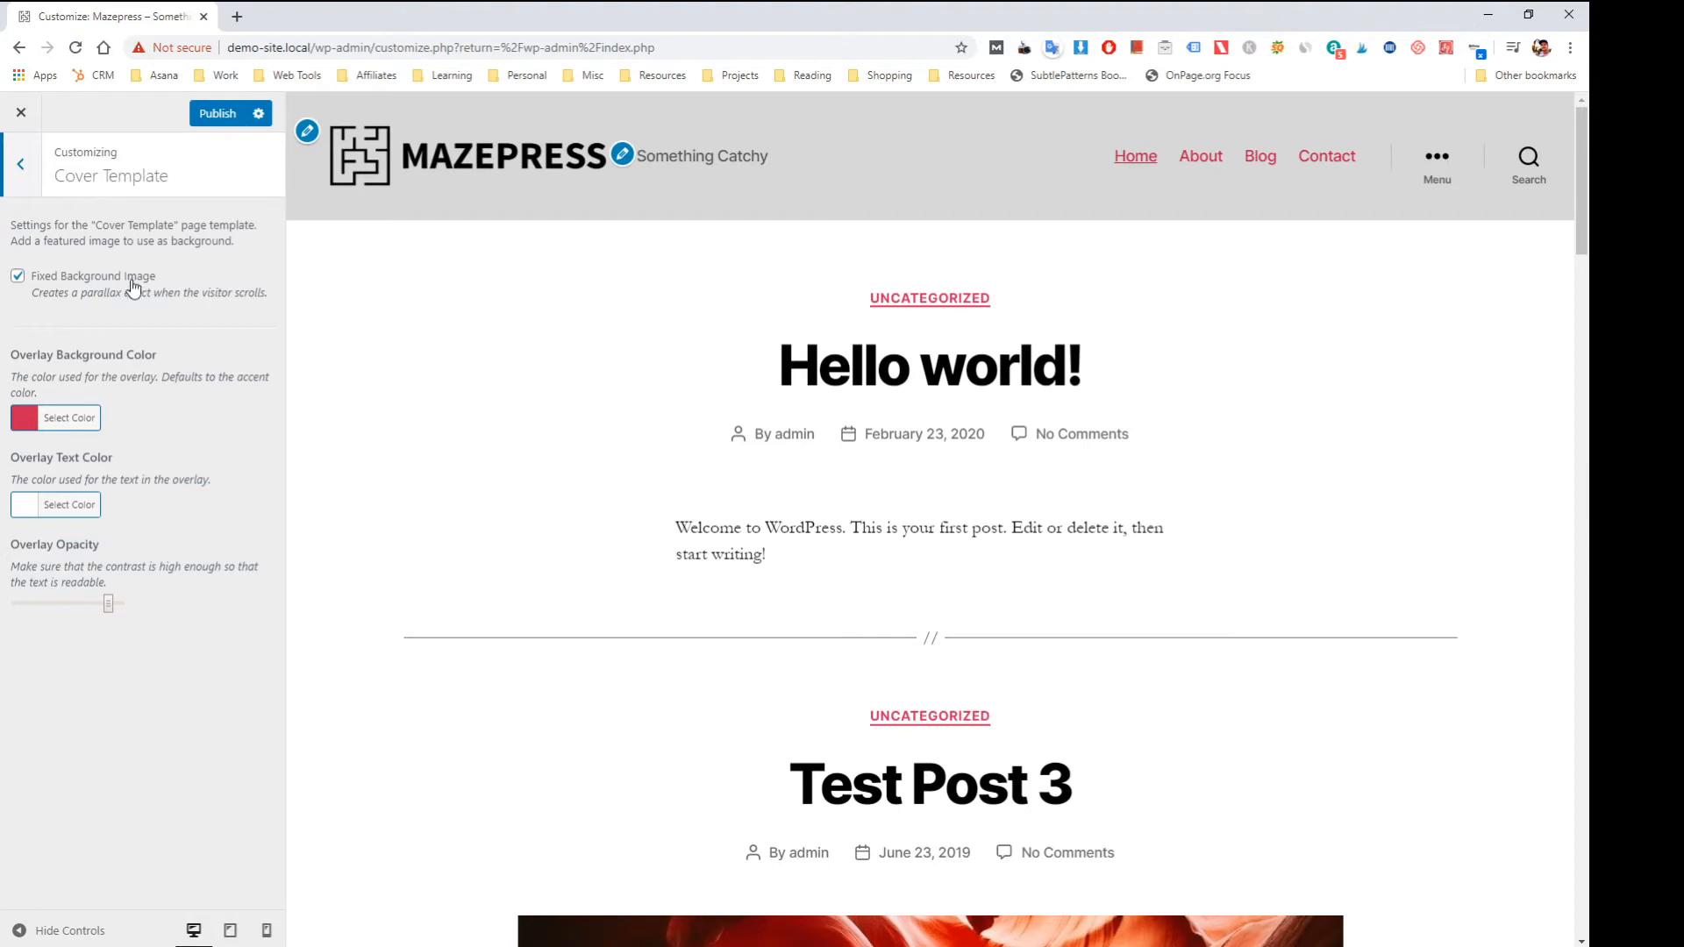
click(20, 175)
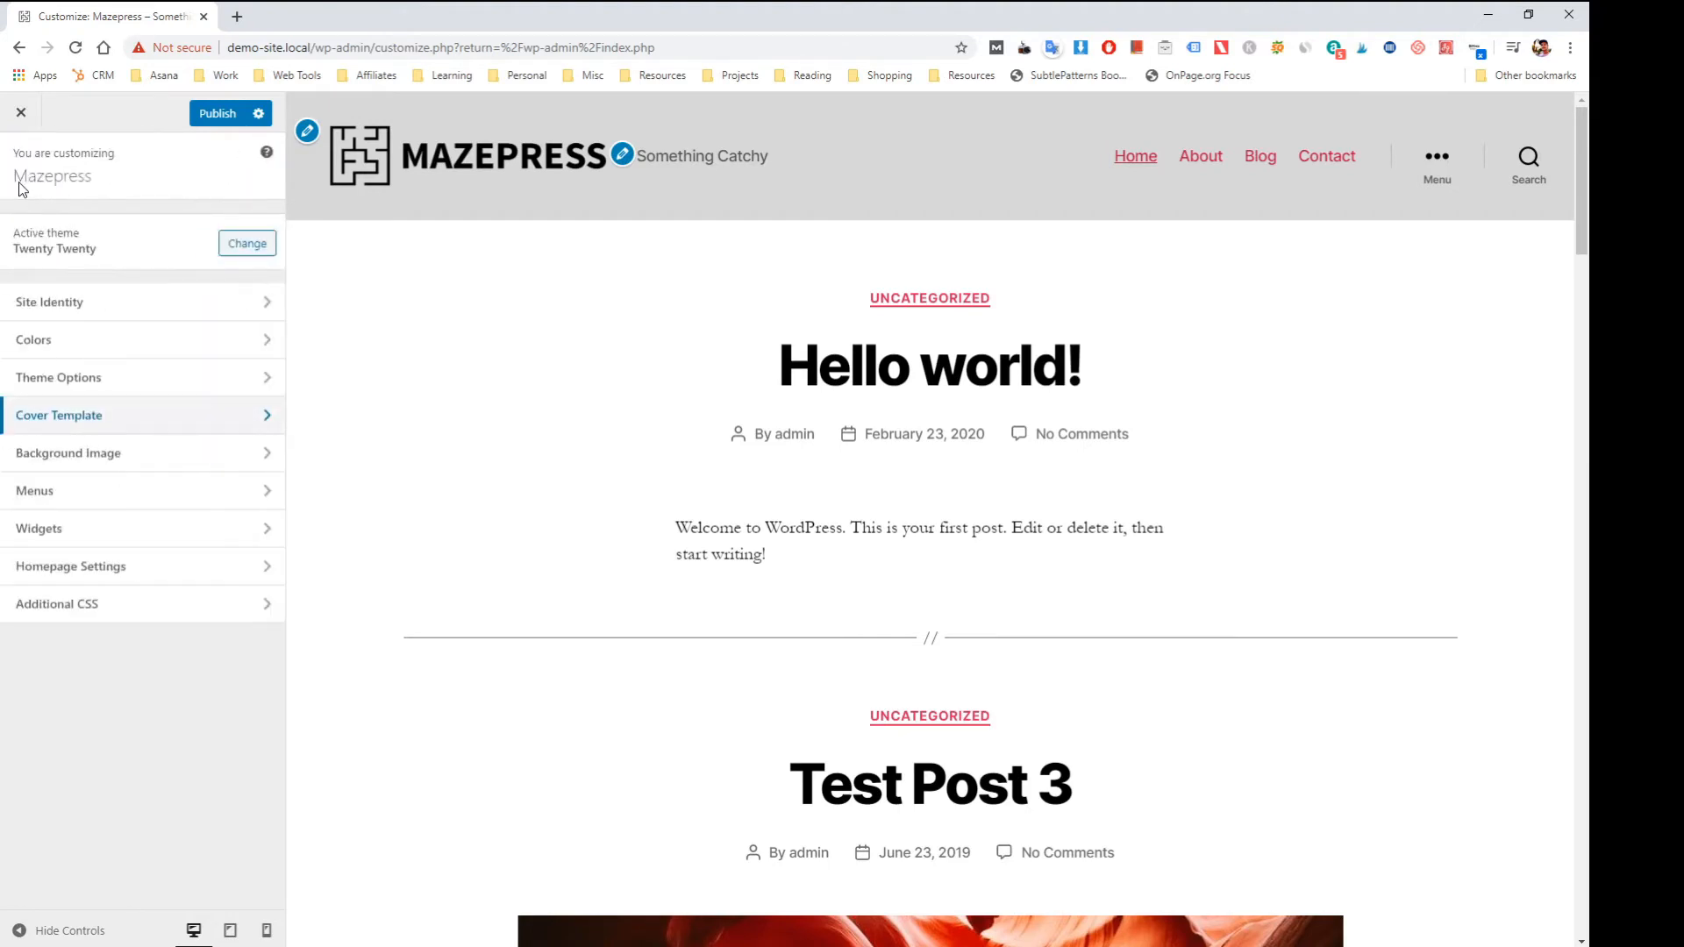
click(136, 456)
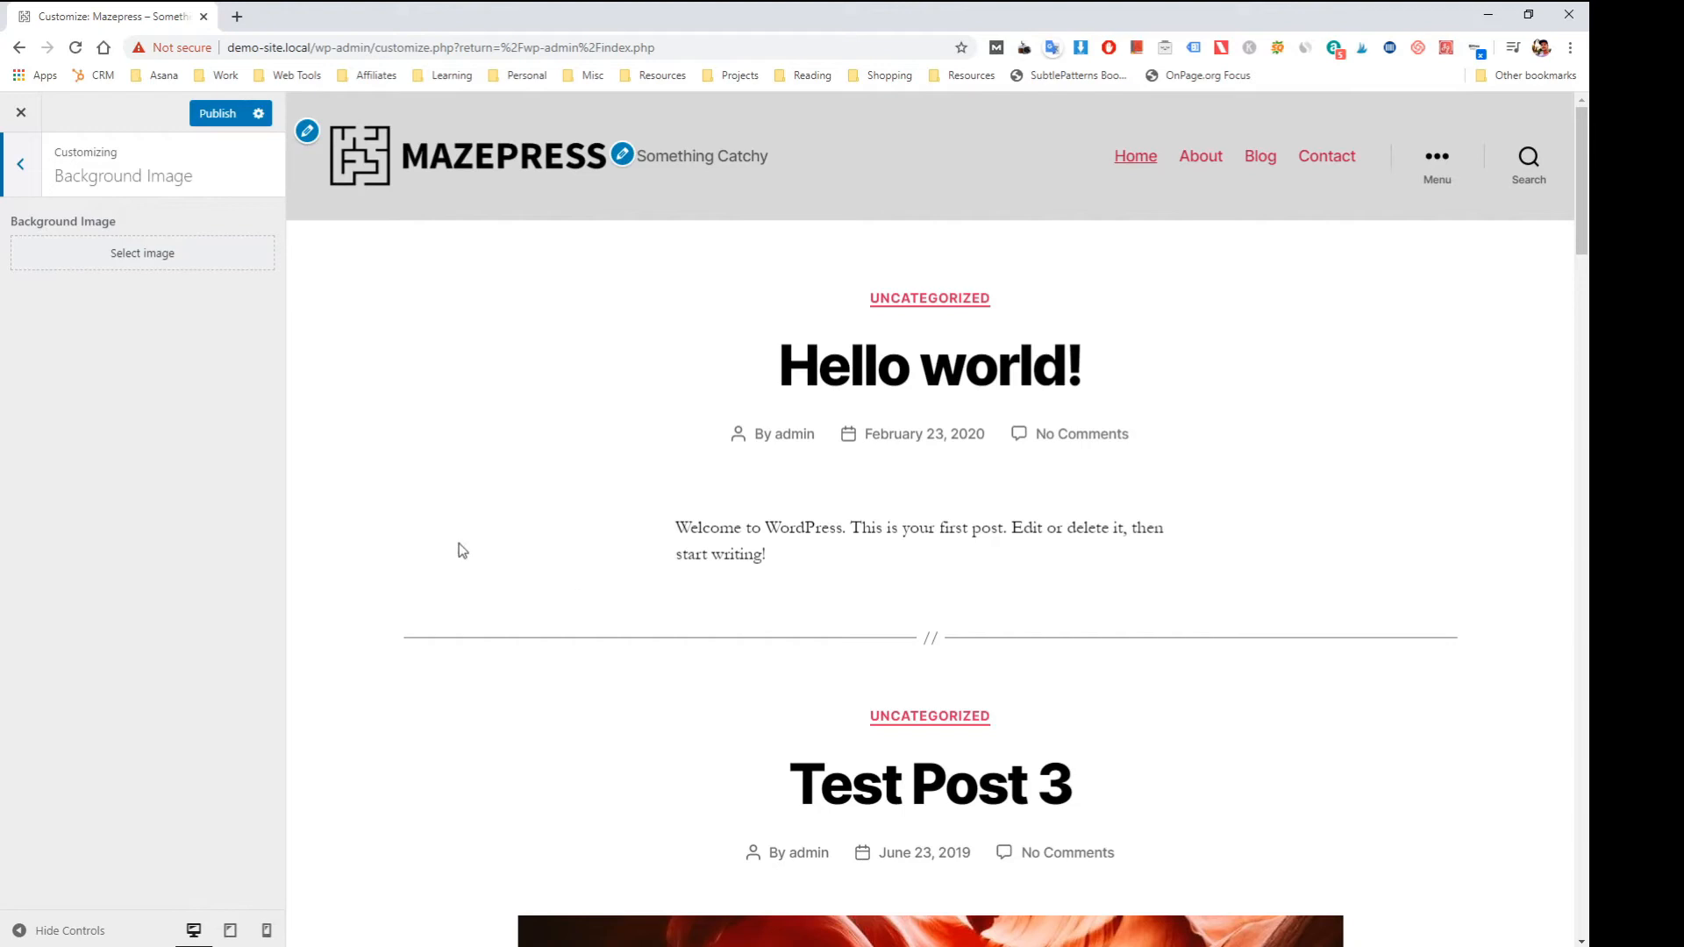
- Go to the Footer Menu settings and inspect the options of its Privacy Policy, Sample Page and Test items
click(21, 165)
click(181, 512)
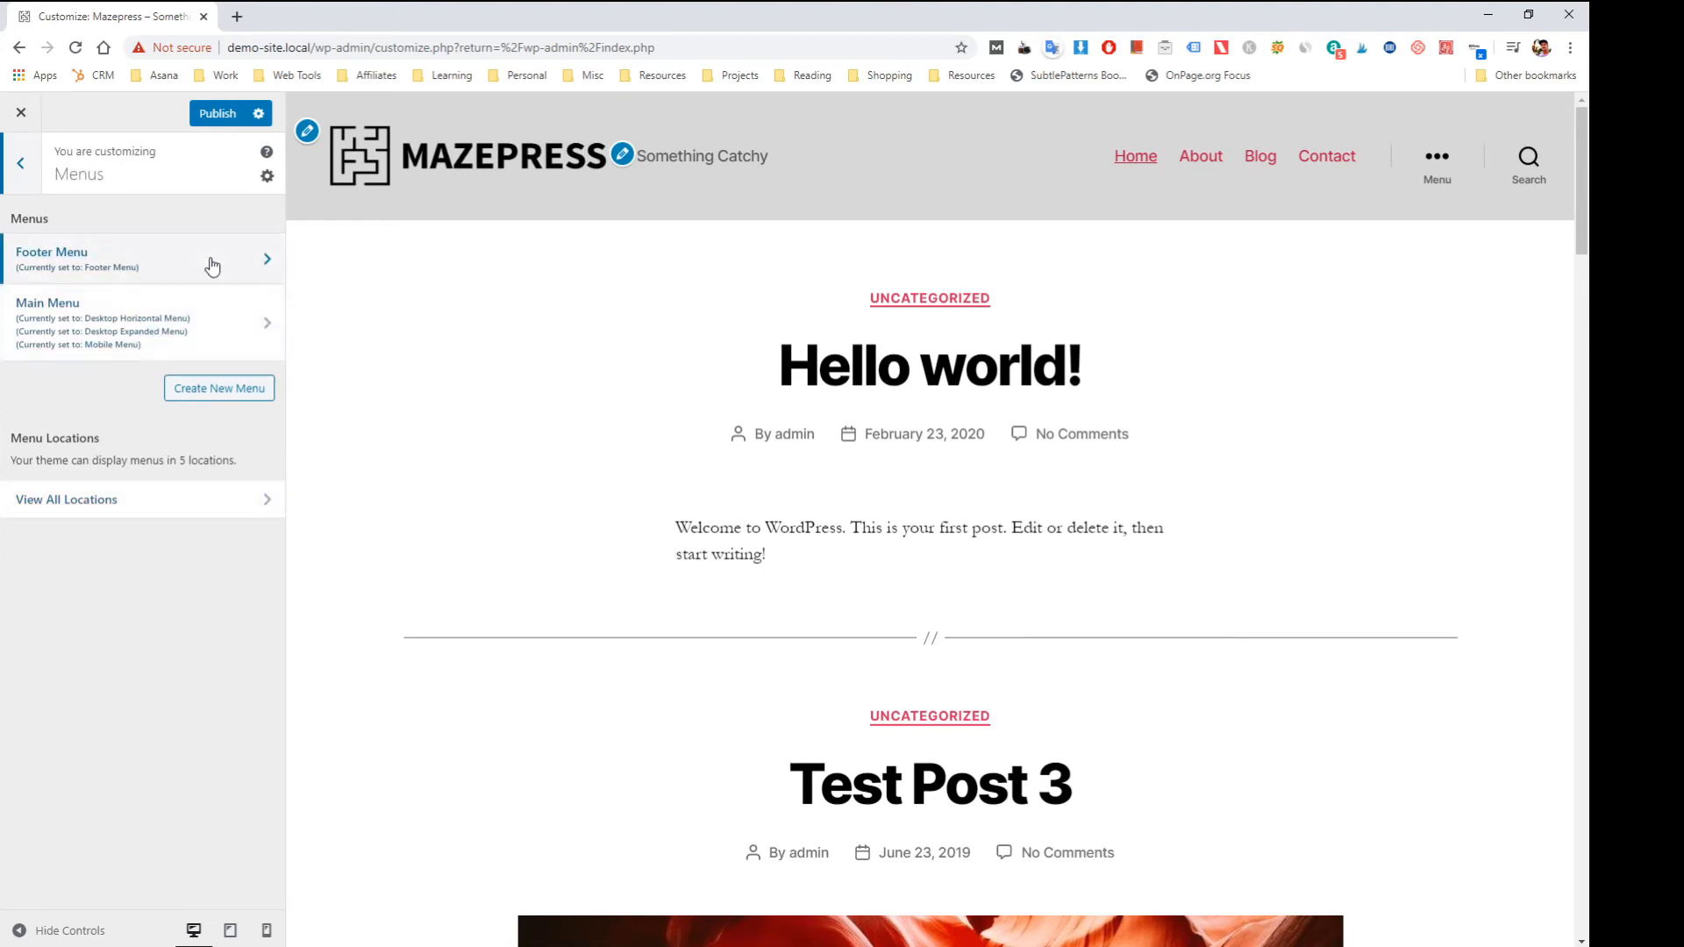
click(262, 265)
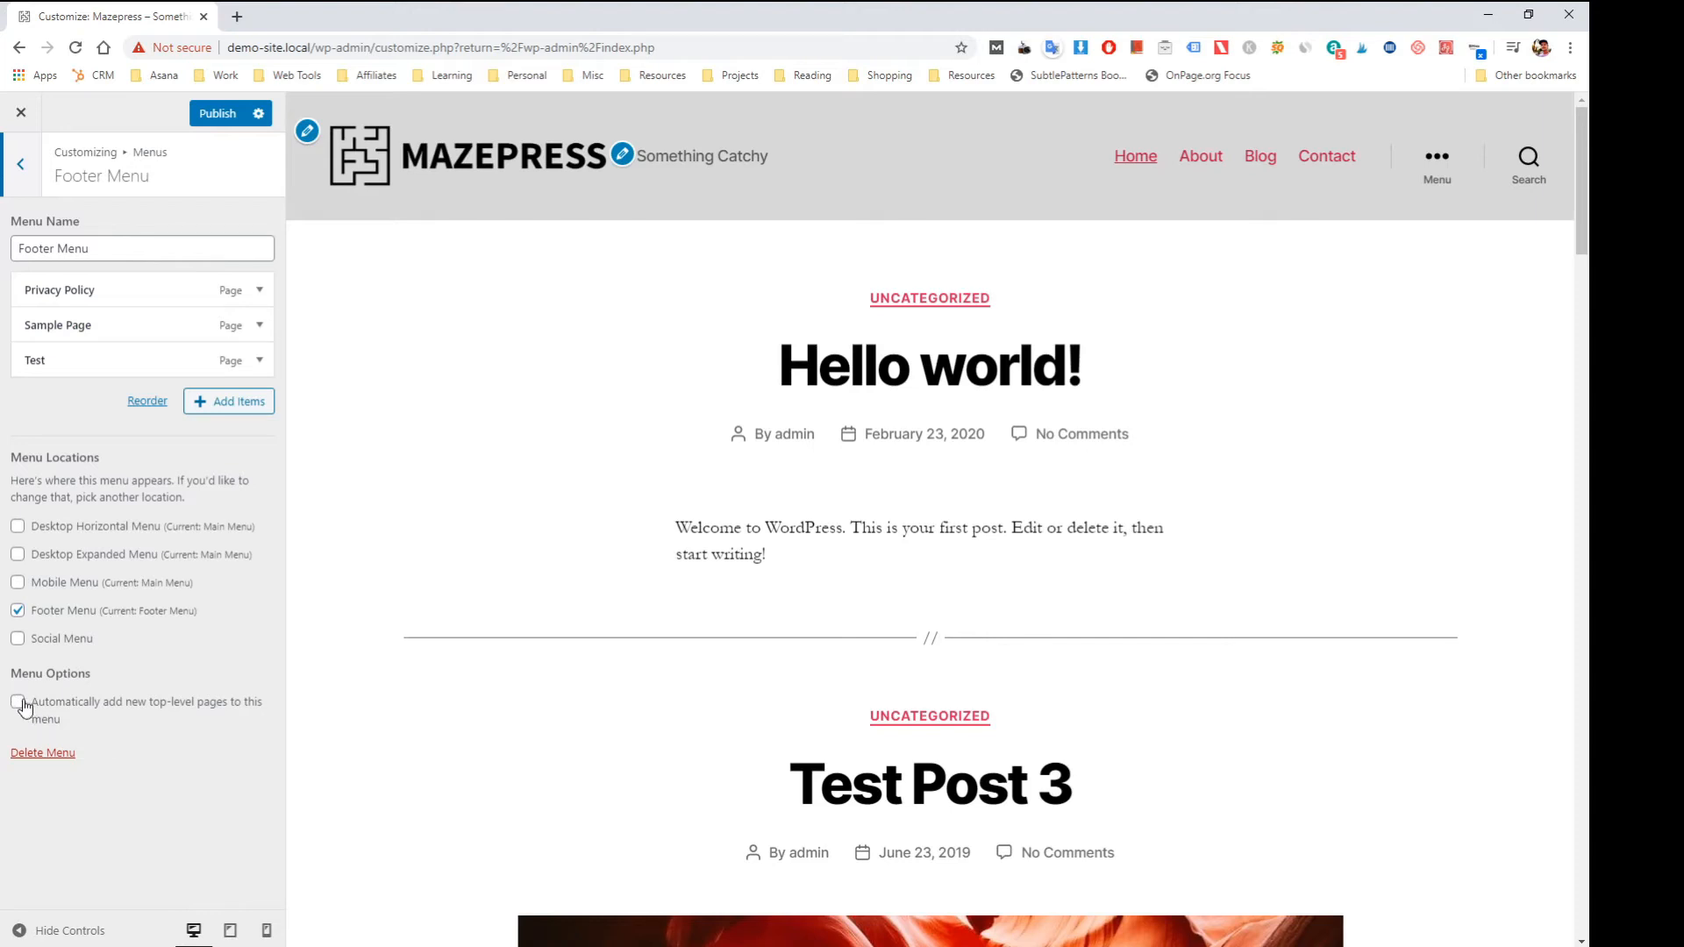
click(259, 289)
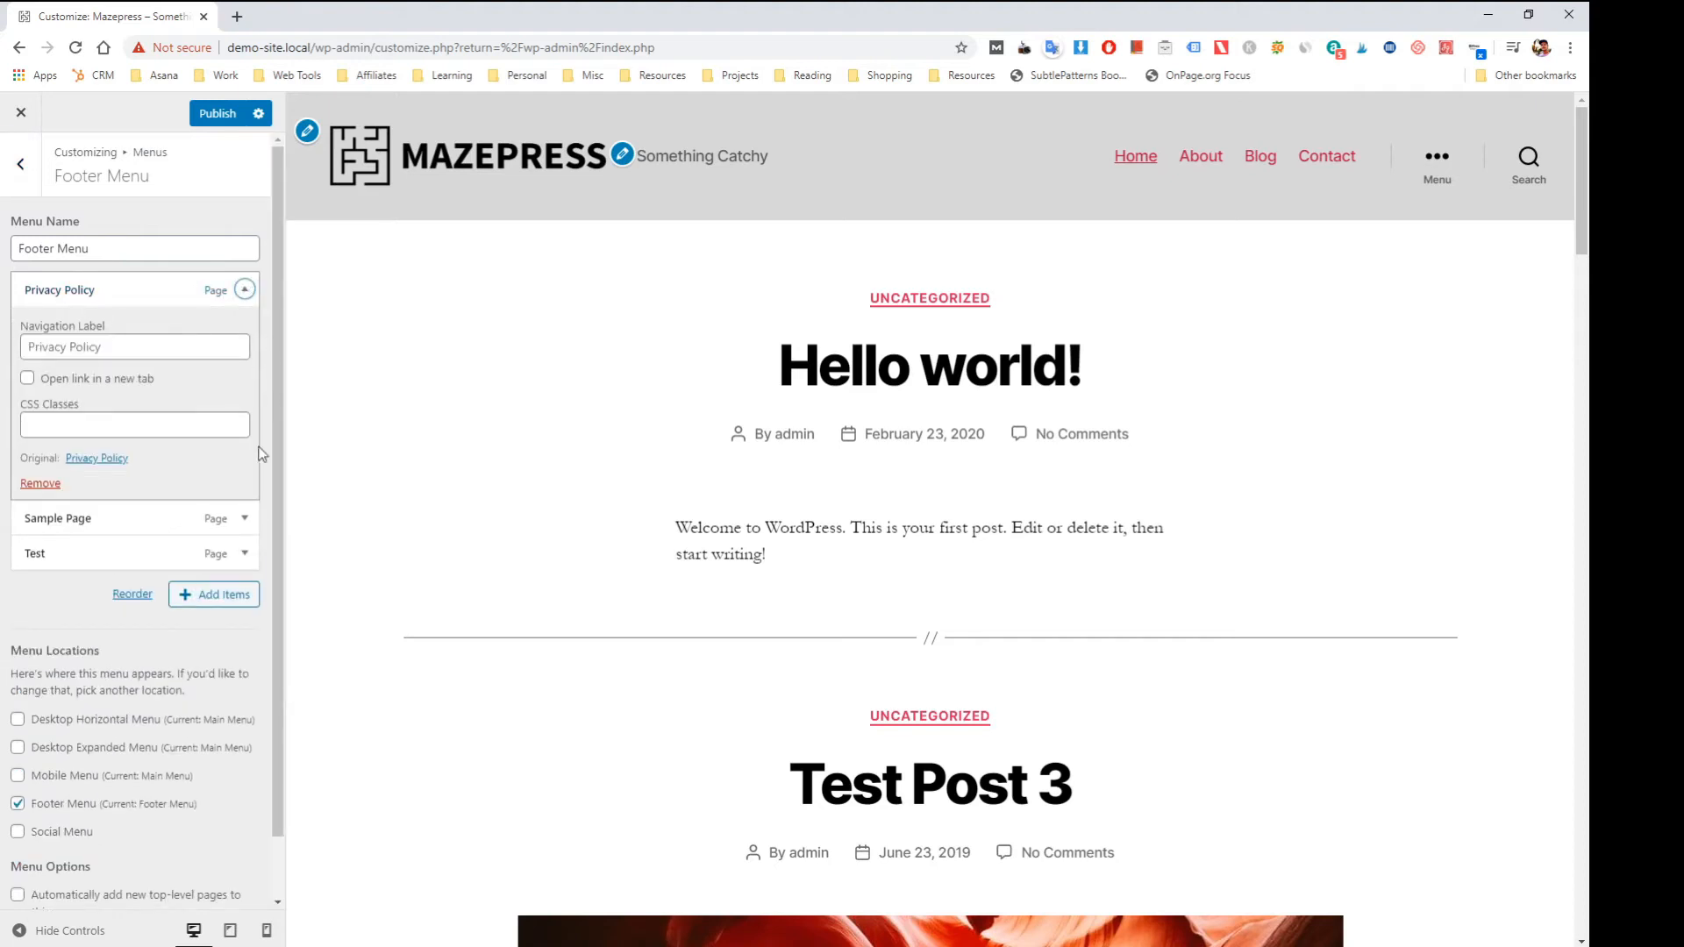
click(244, 289)
click(260, 325)
click(260, 325)
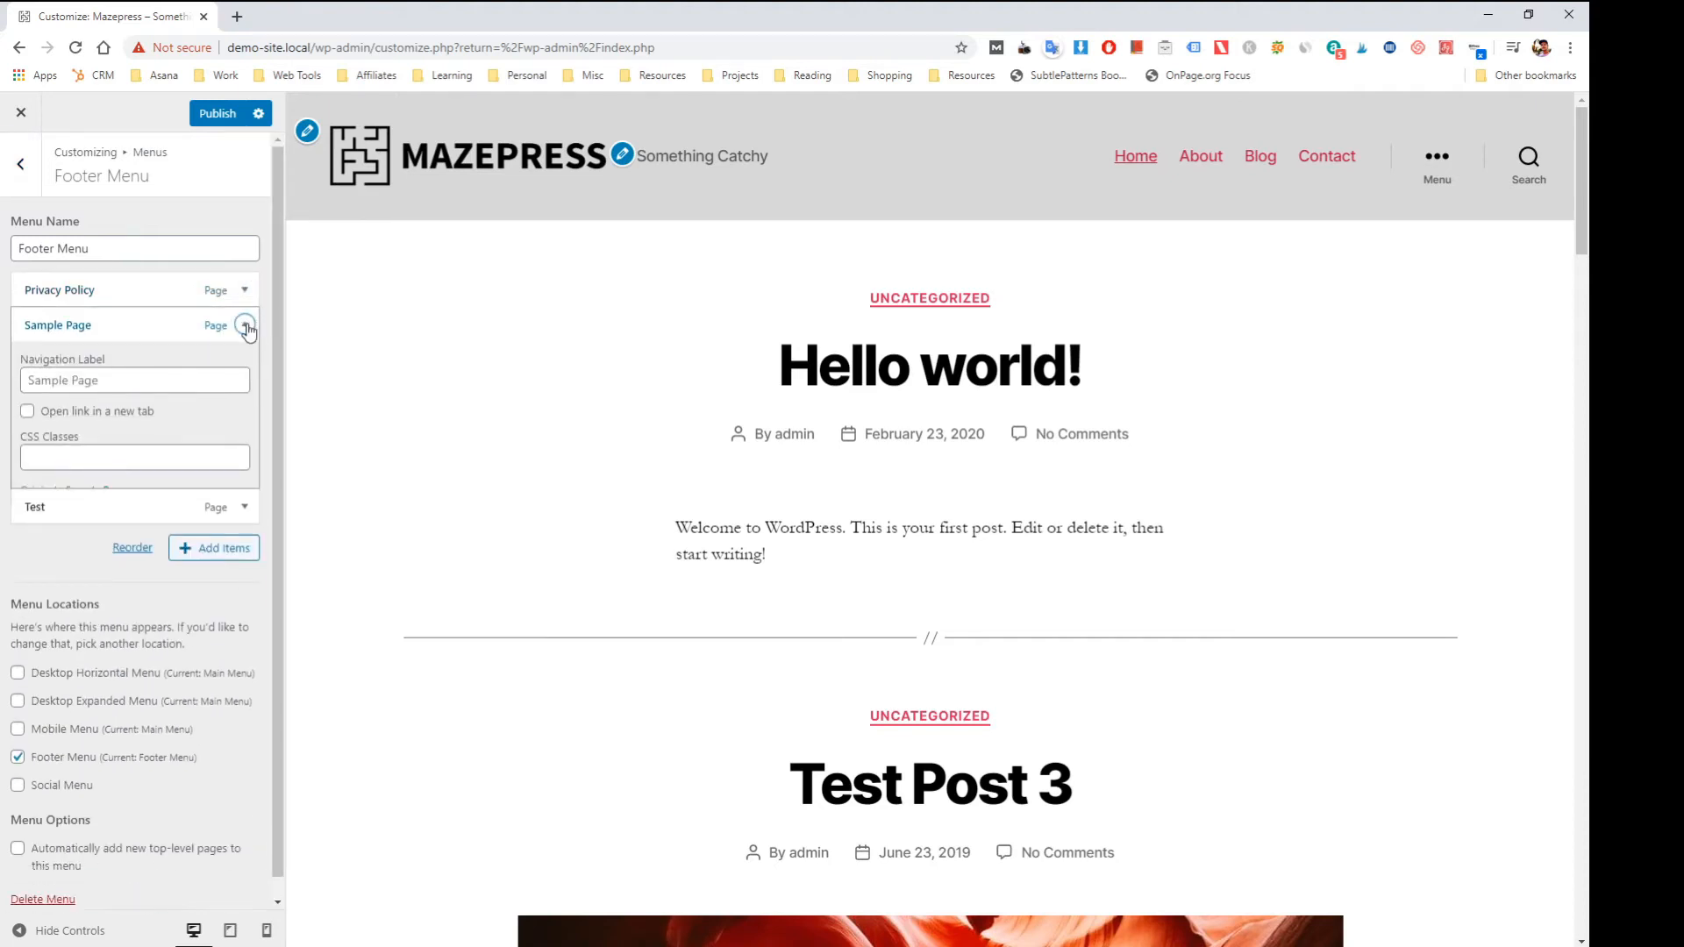
click(259, 360)
click(257, 359)
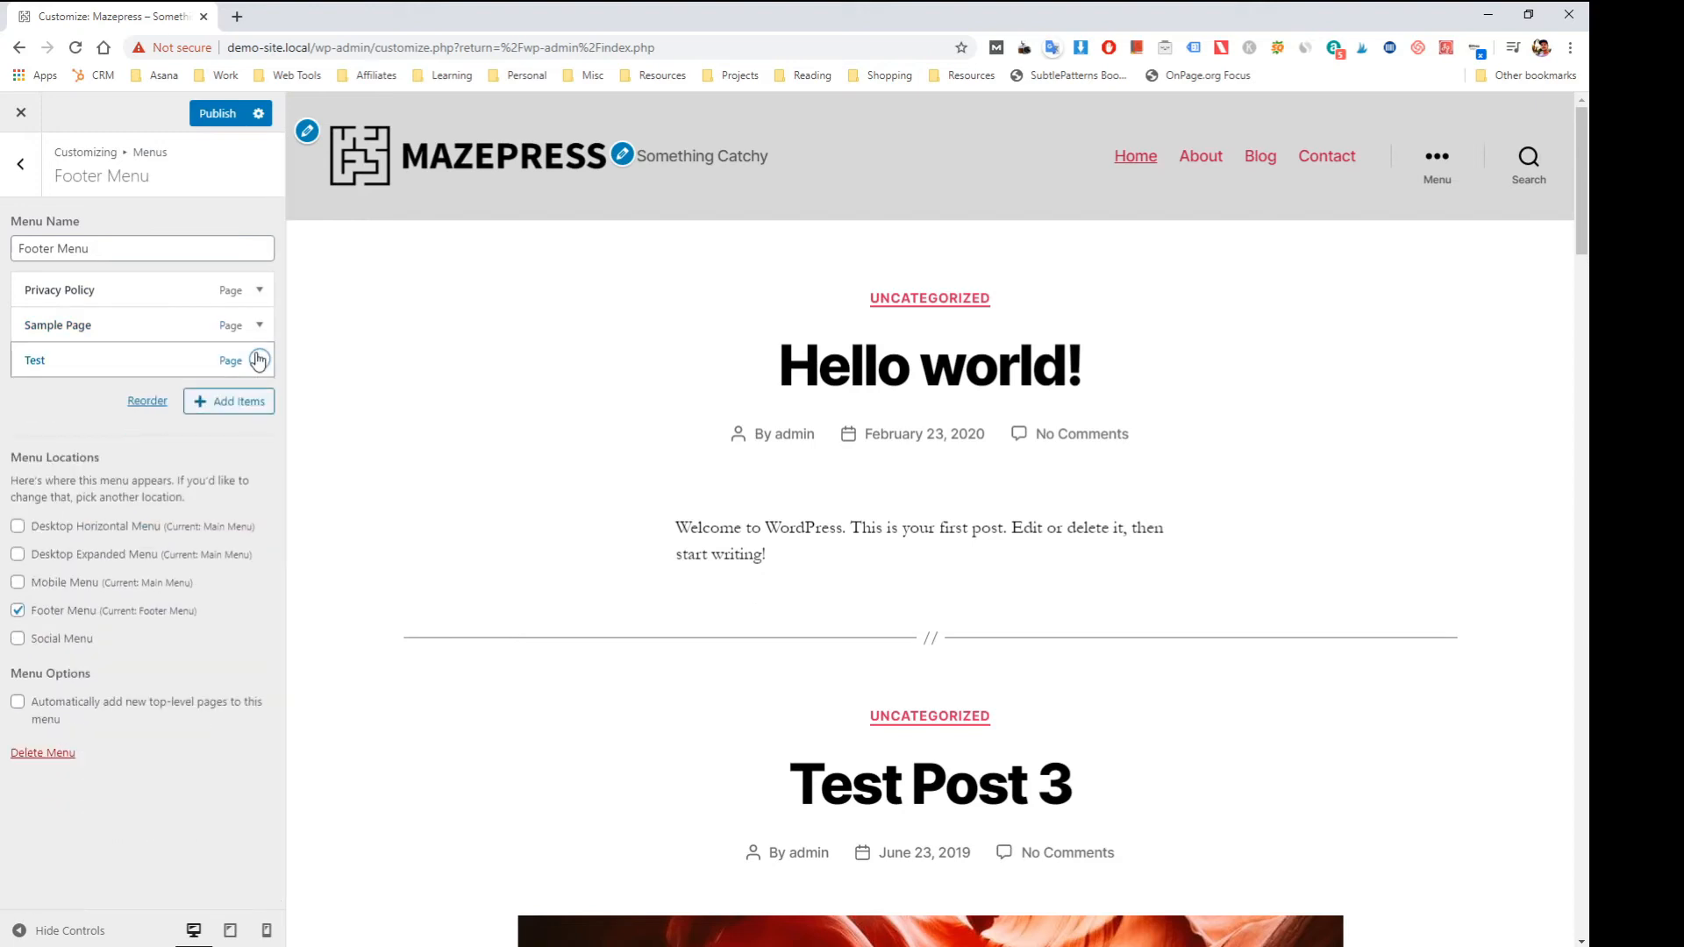
- View the items that can be added to the Footer Menu, and return to the main customization sections
click(254, 402)
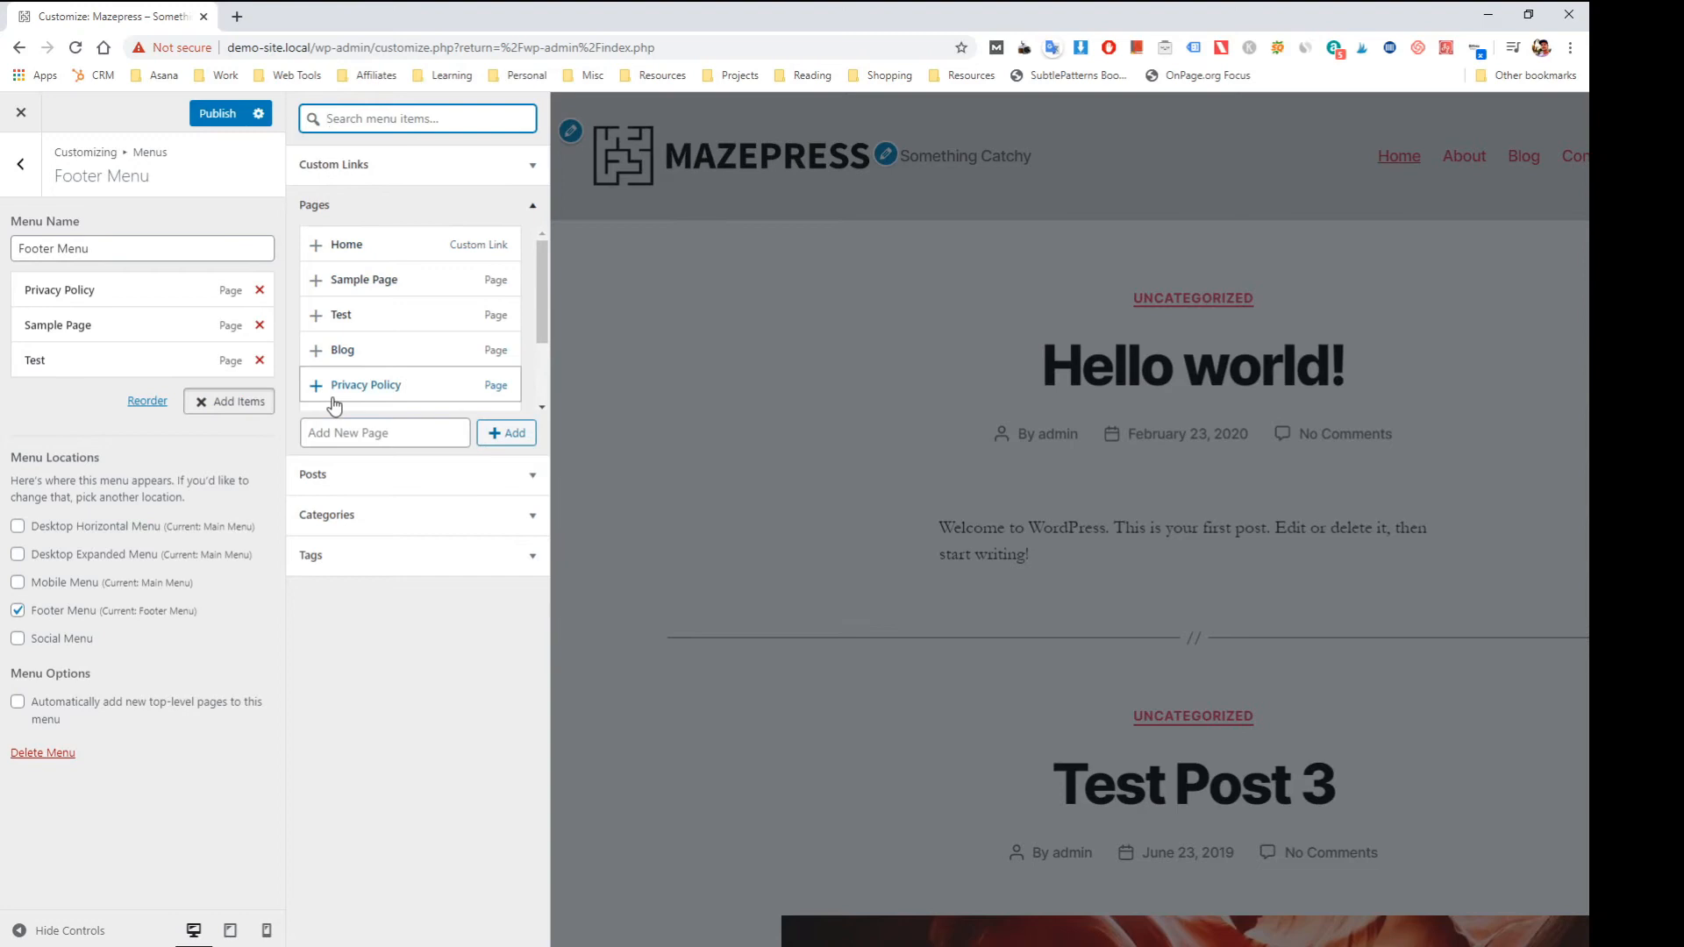
click(21, 168)
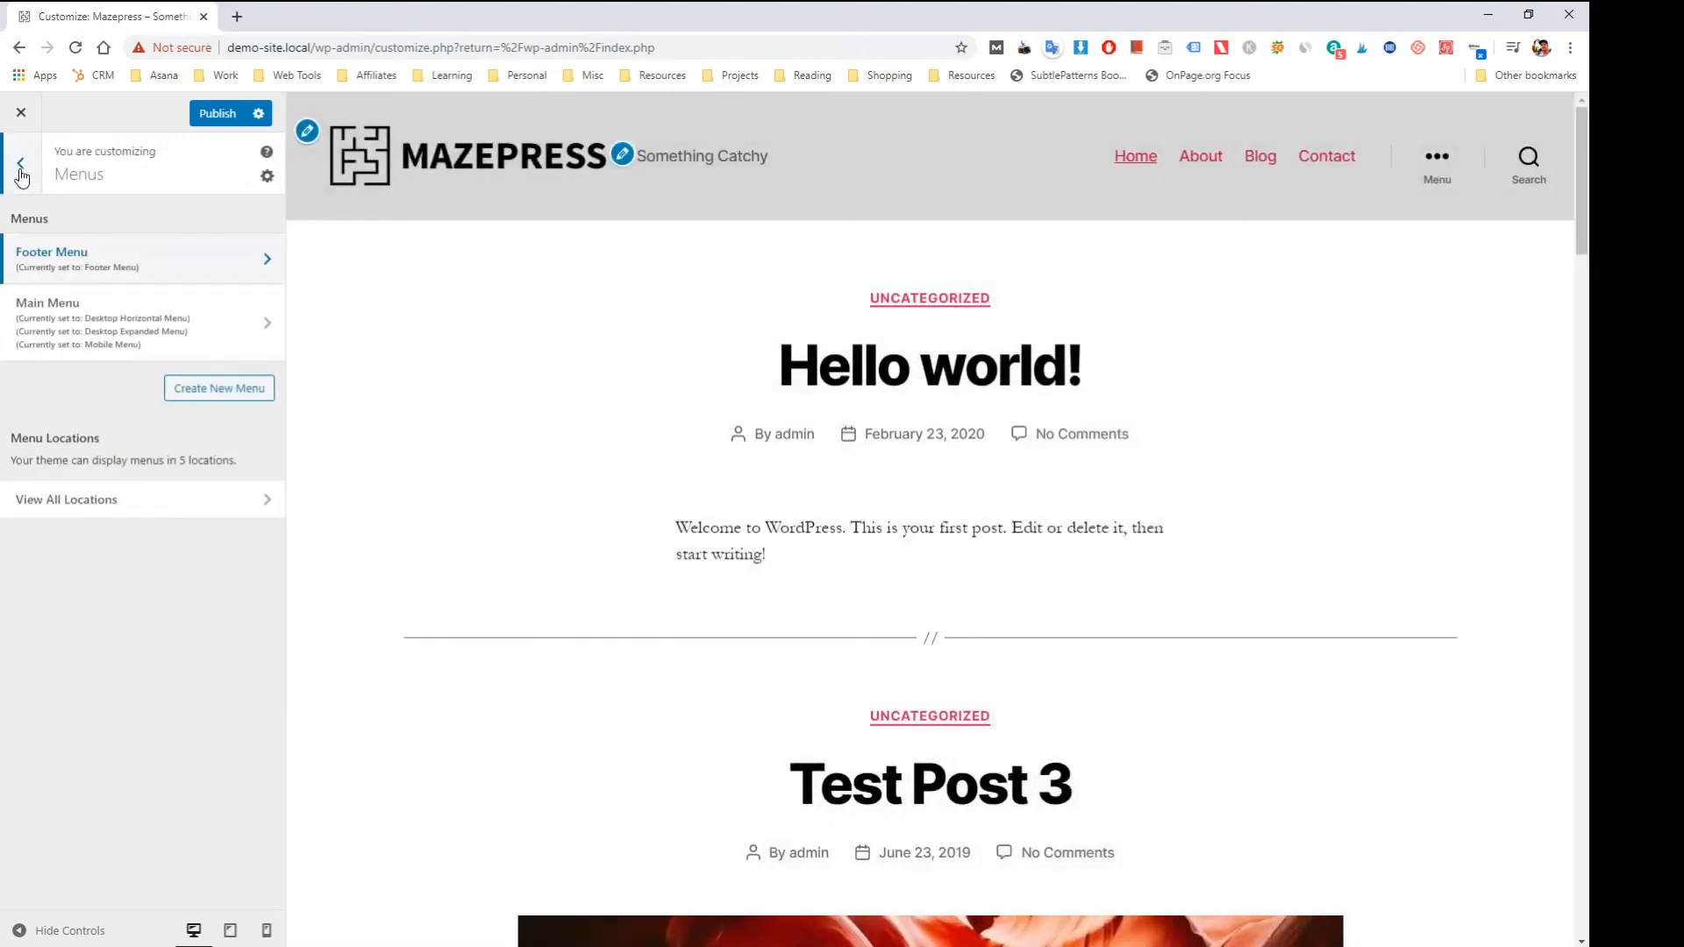
click(21, 165)
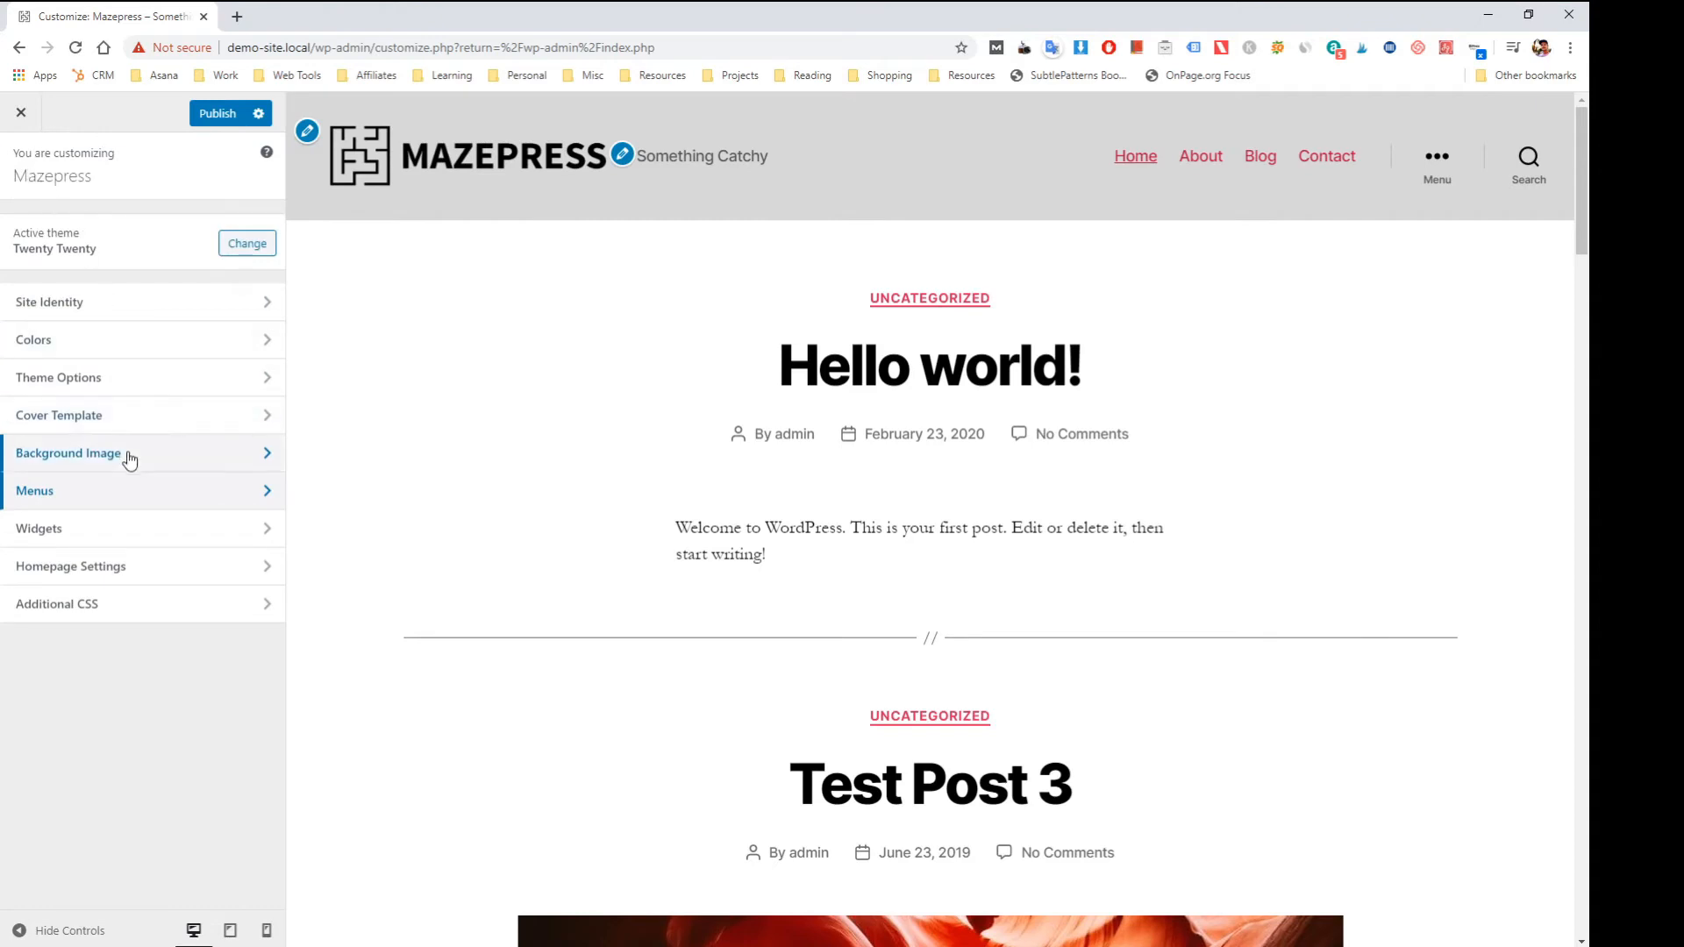
- Go to the Footer #1 widget area and compare its widgets with the footer in the site preview
click(130, 529)
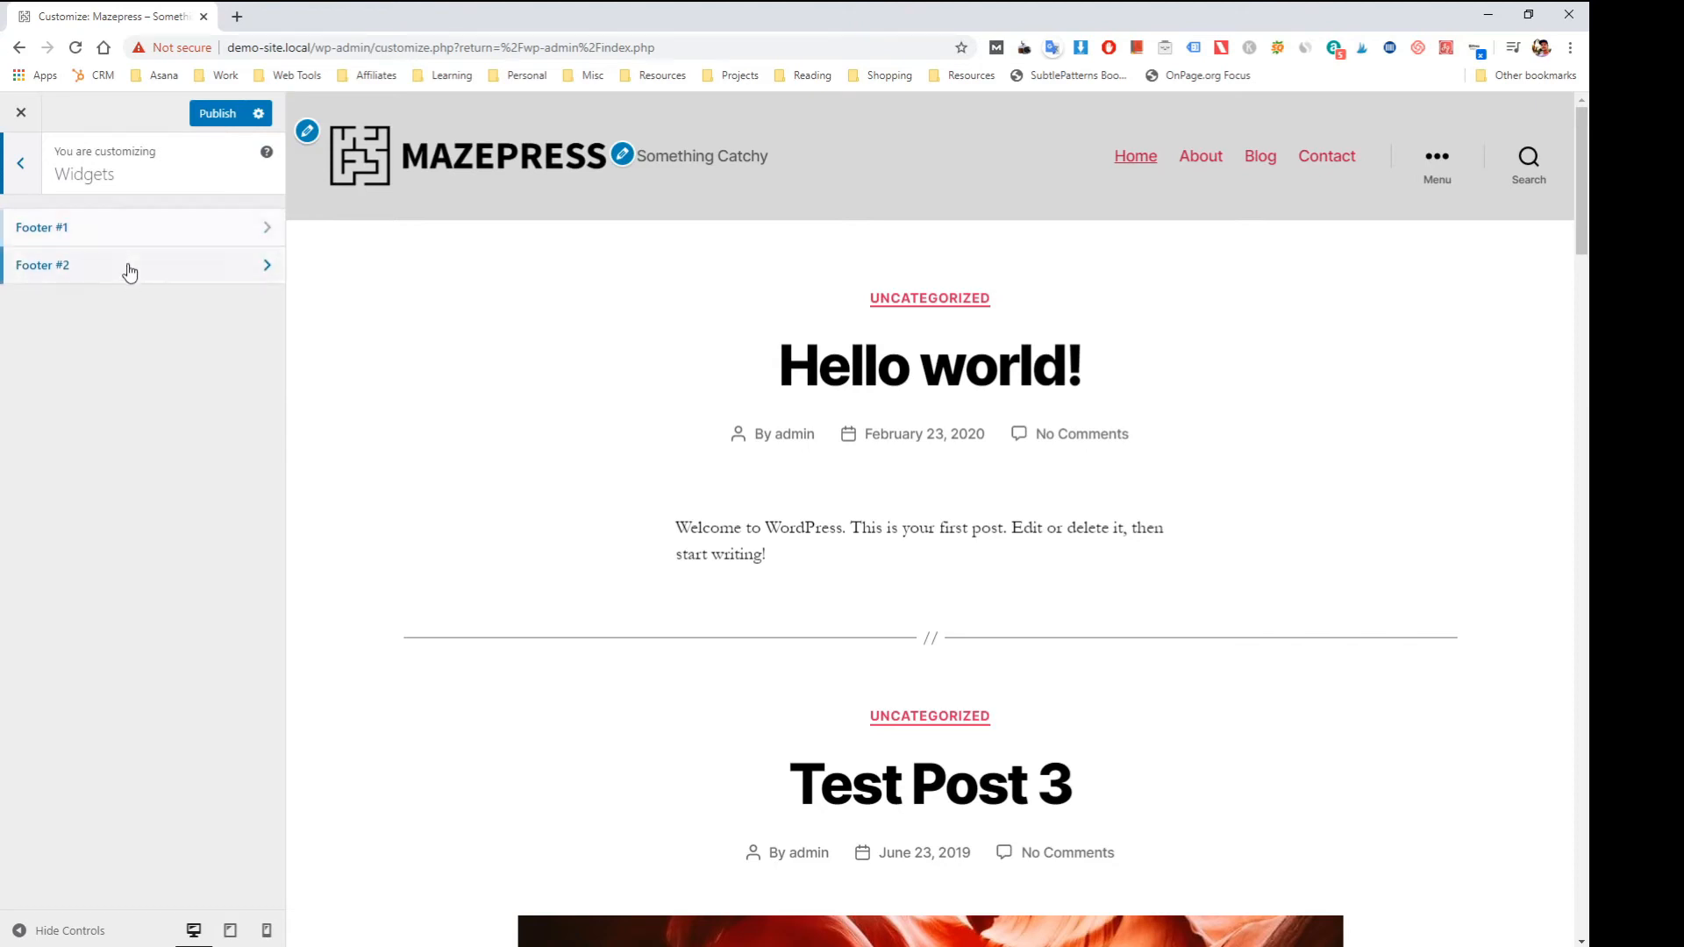
drag(1579, 181, 1572, 866)
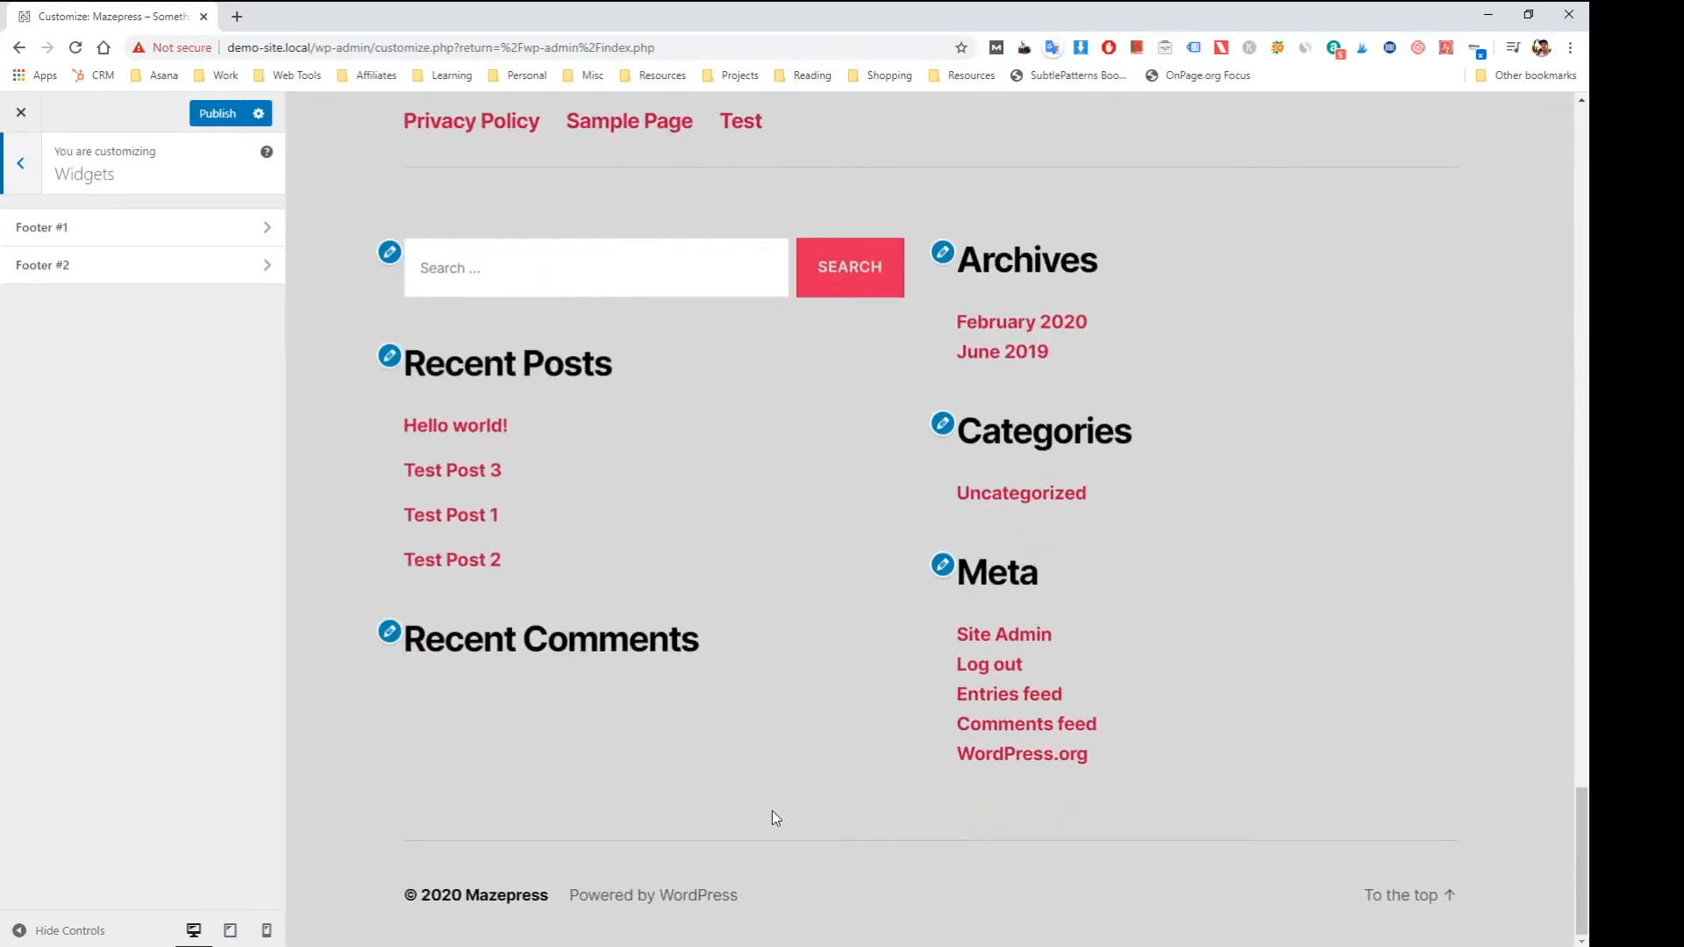
click(183, 229)
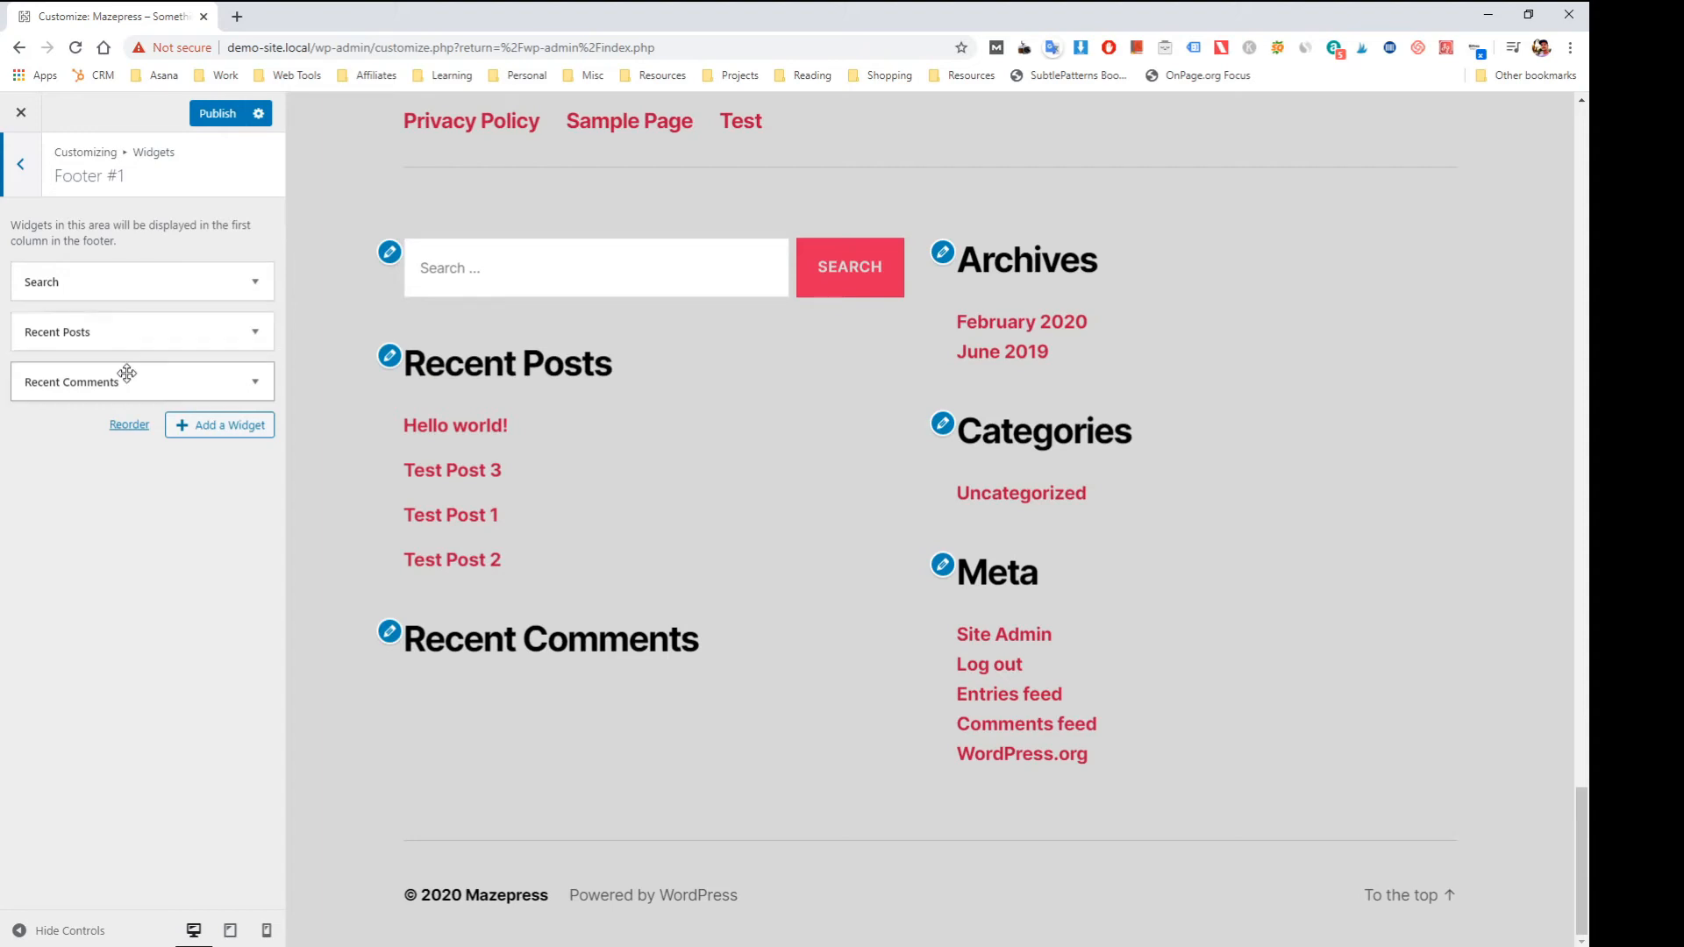
click(436, 261)
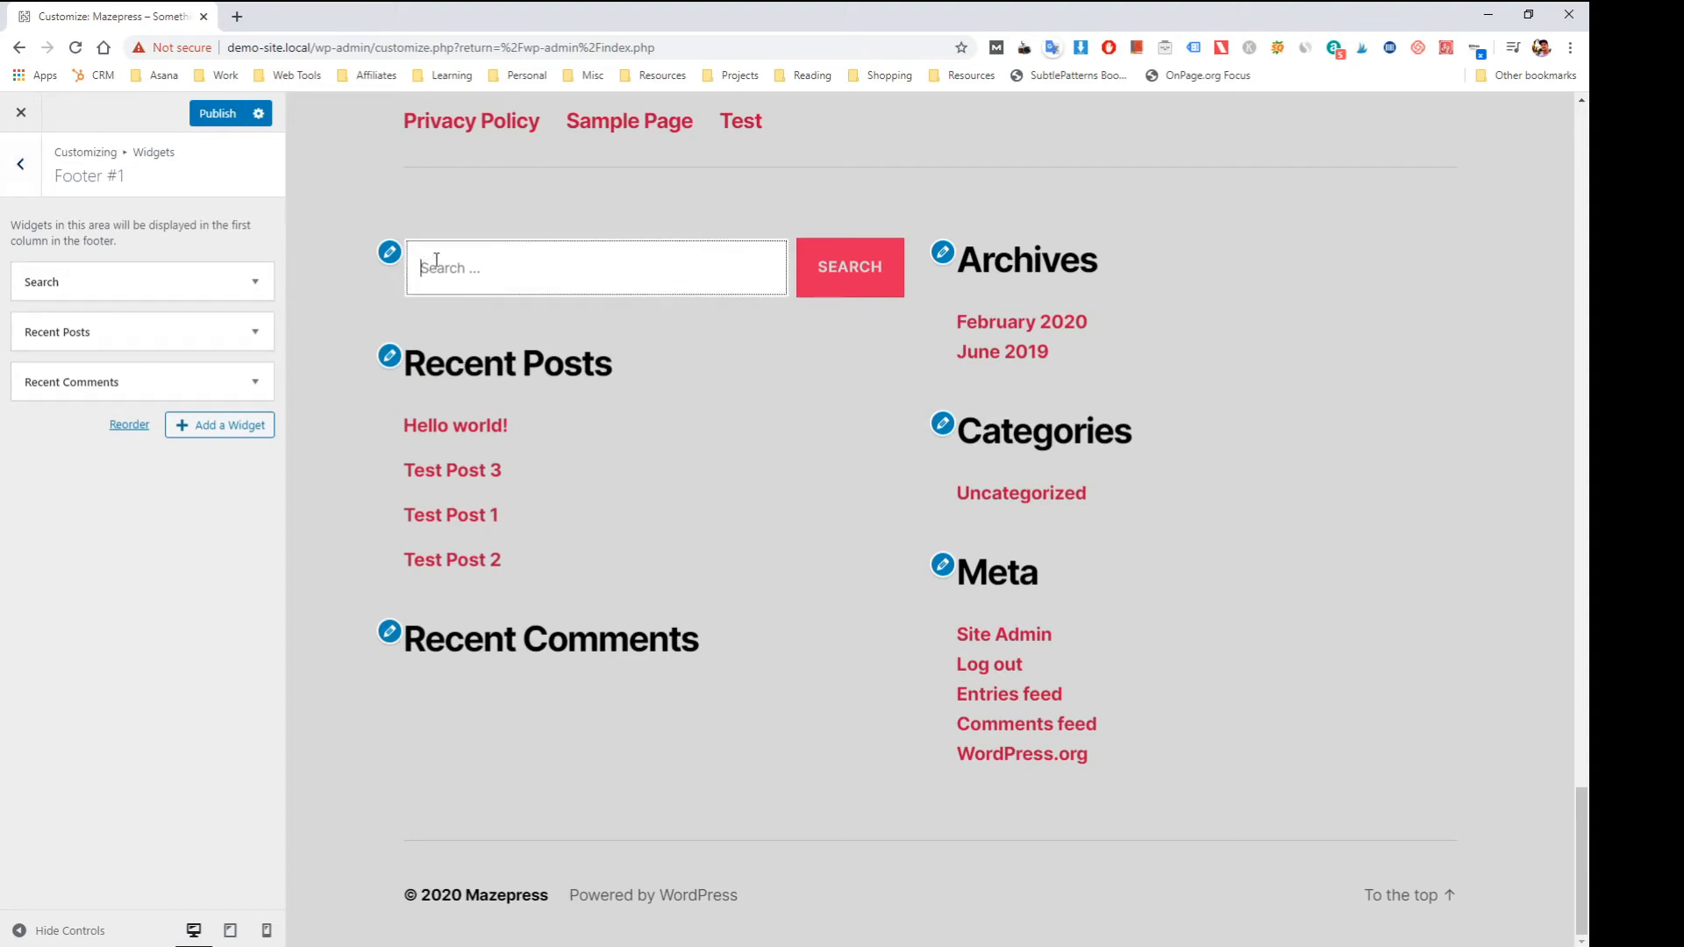
click(877, 427)
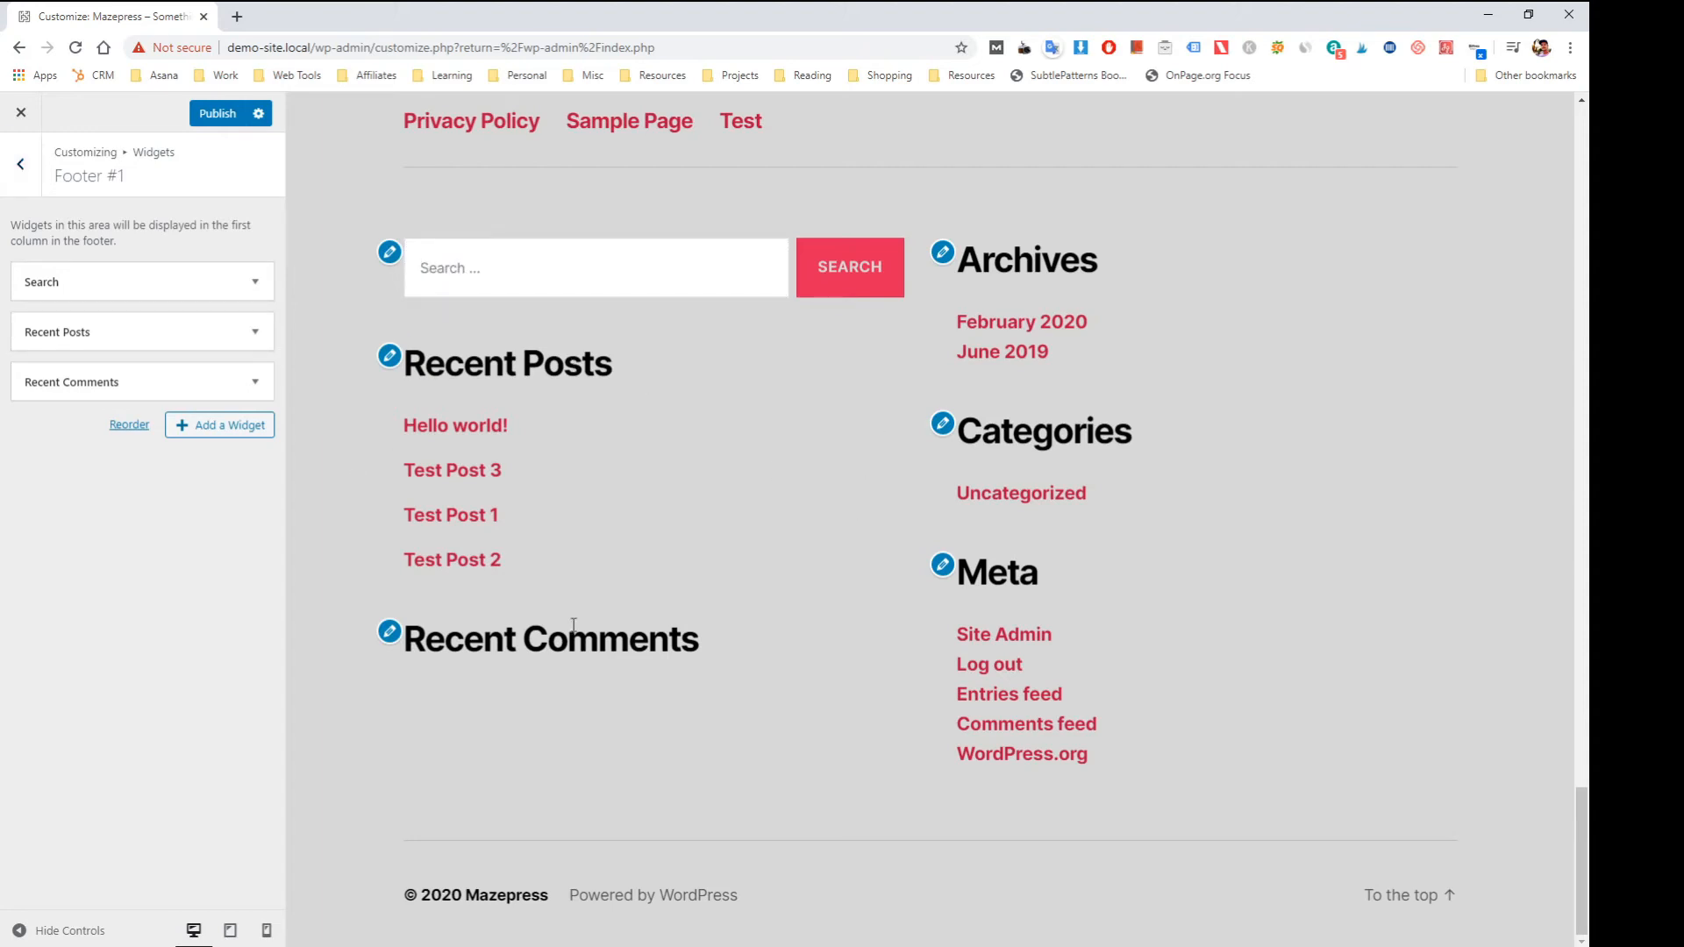
- Inspect the settings of the Search and Recent Posts widgets in Footer #1
click(253, 283)
click(86, 350)
click(255, 282)
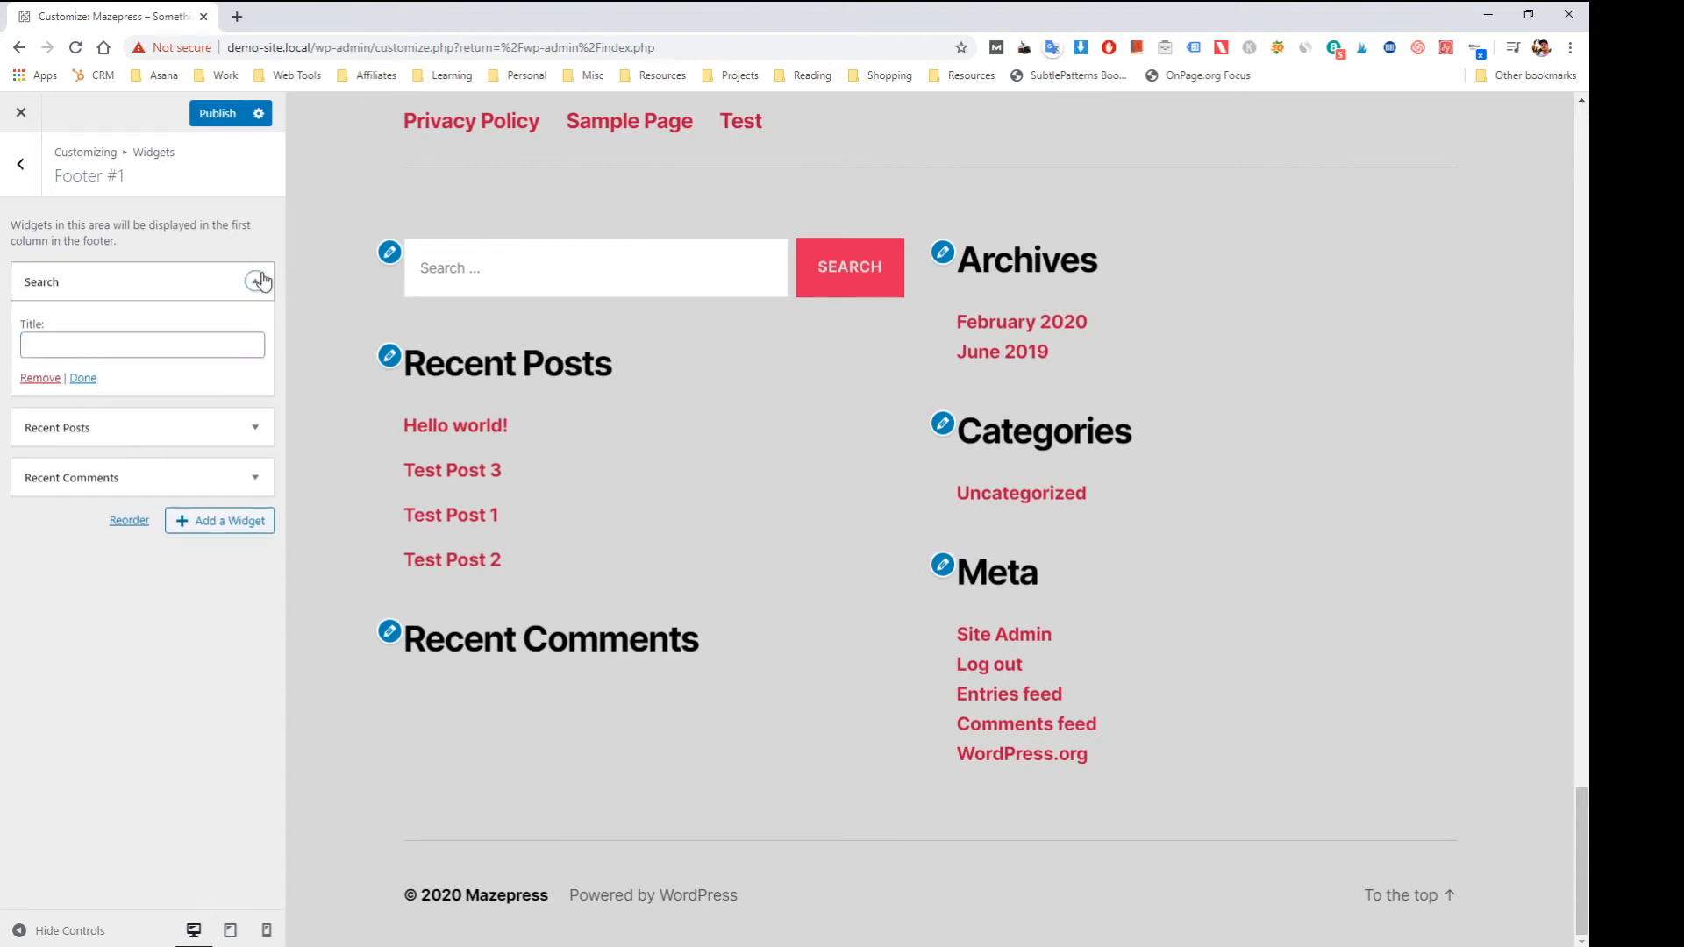
click(252, 331)
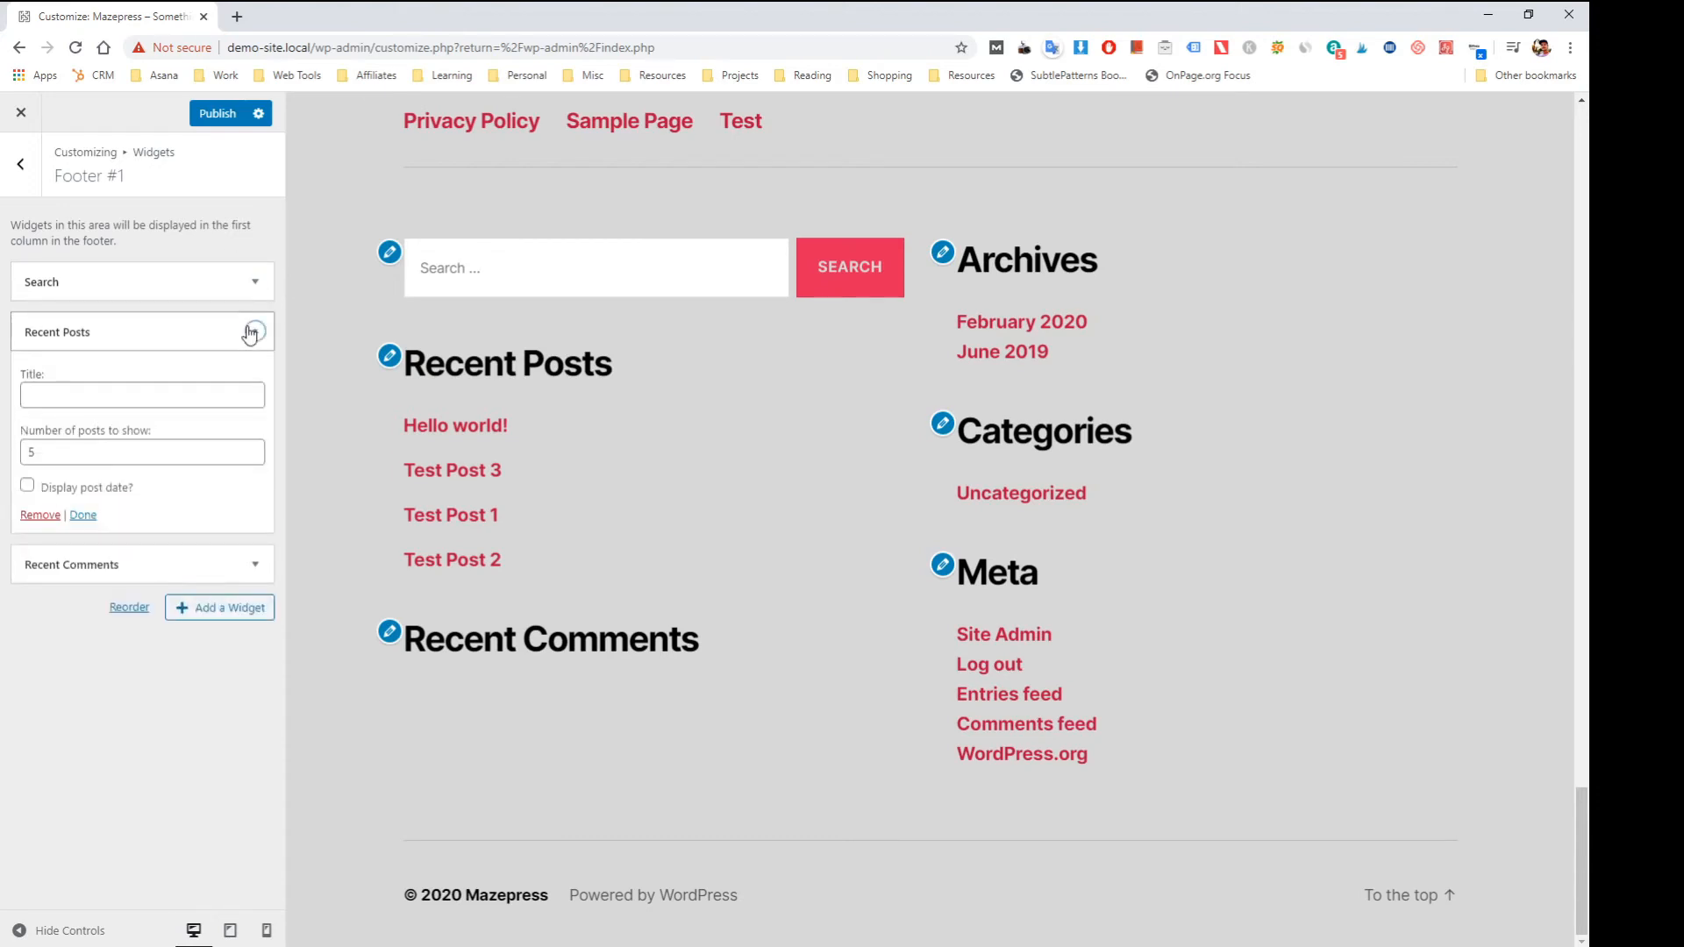
click(91, 400)
click(121, 456)
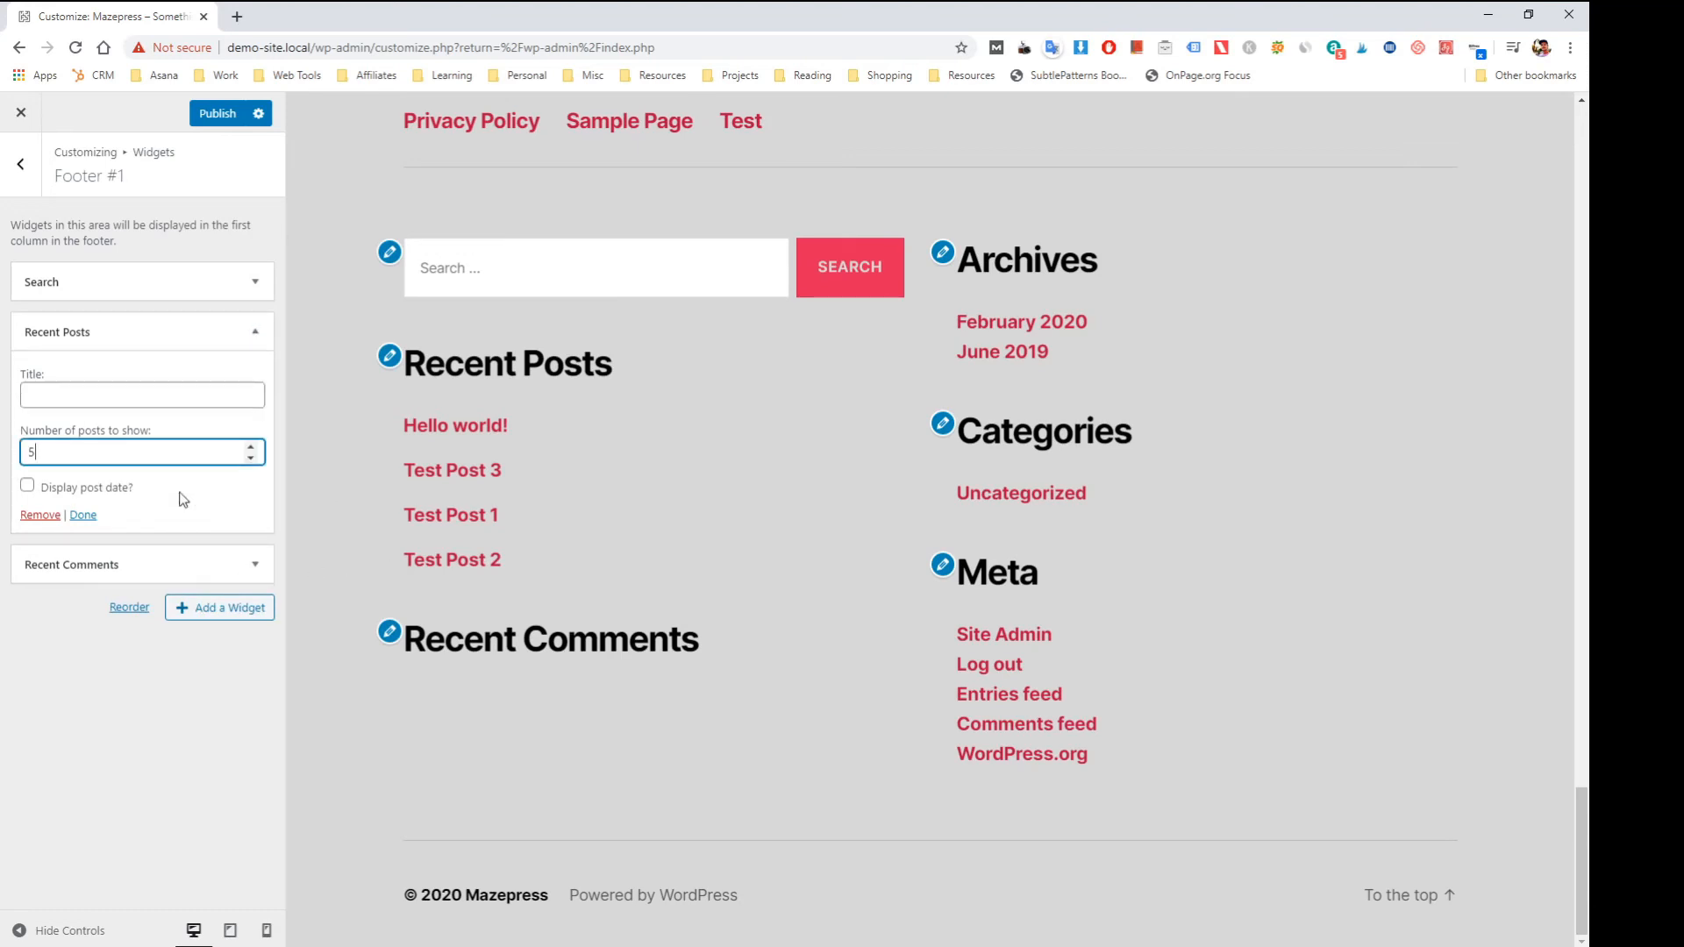
click(252, 331)
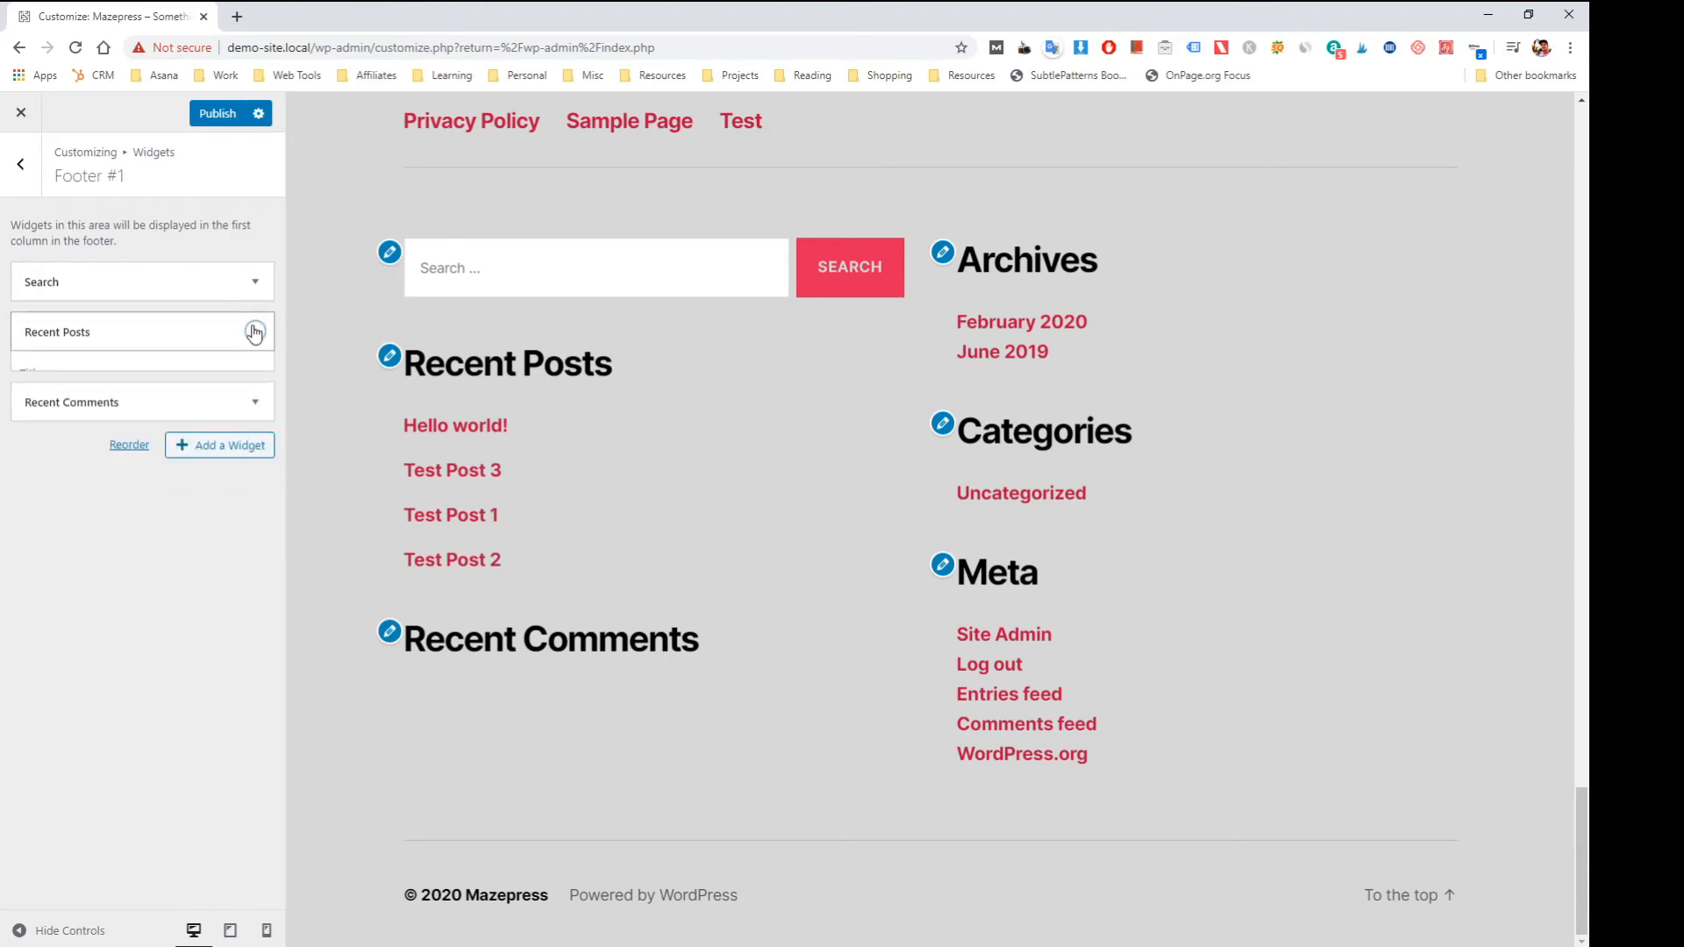
- Look over the Recent Comments widget's settings and remove the widget from Footer #1
click(254, 379)
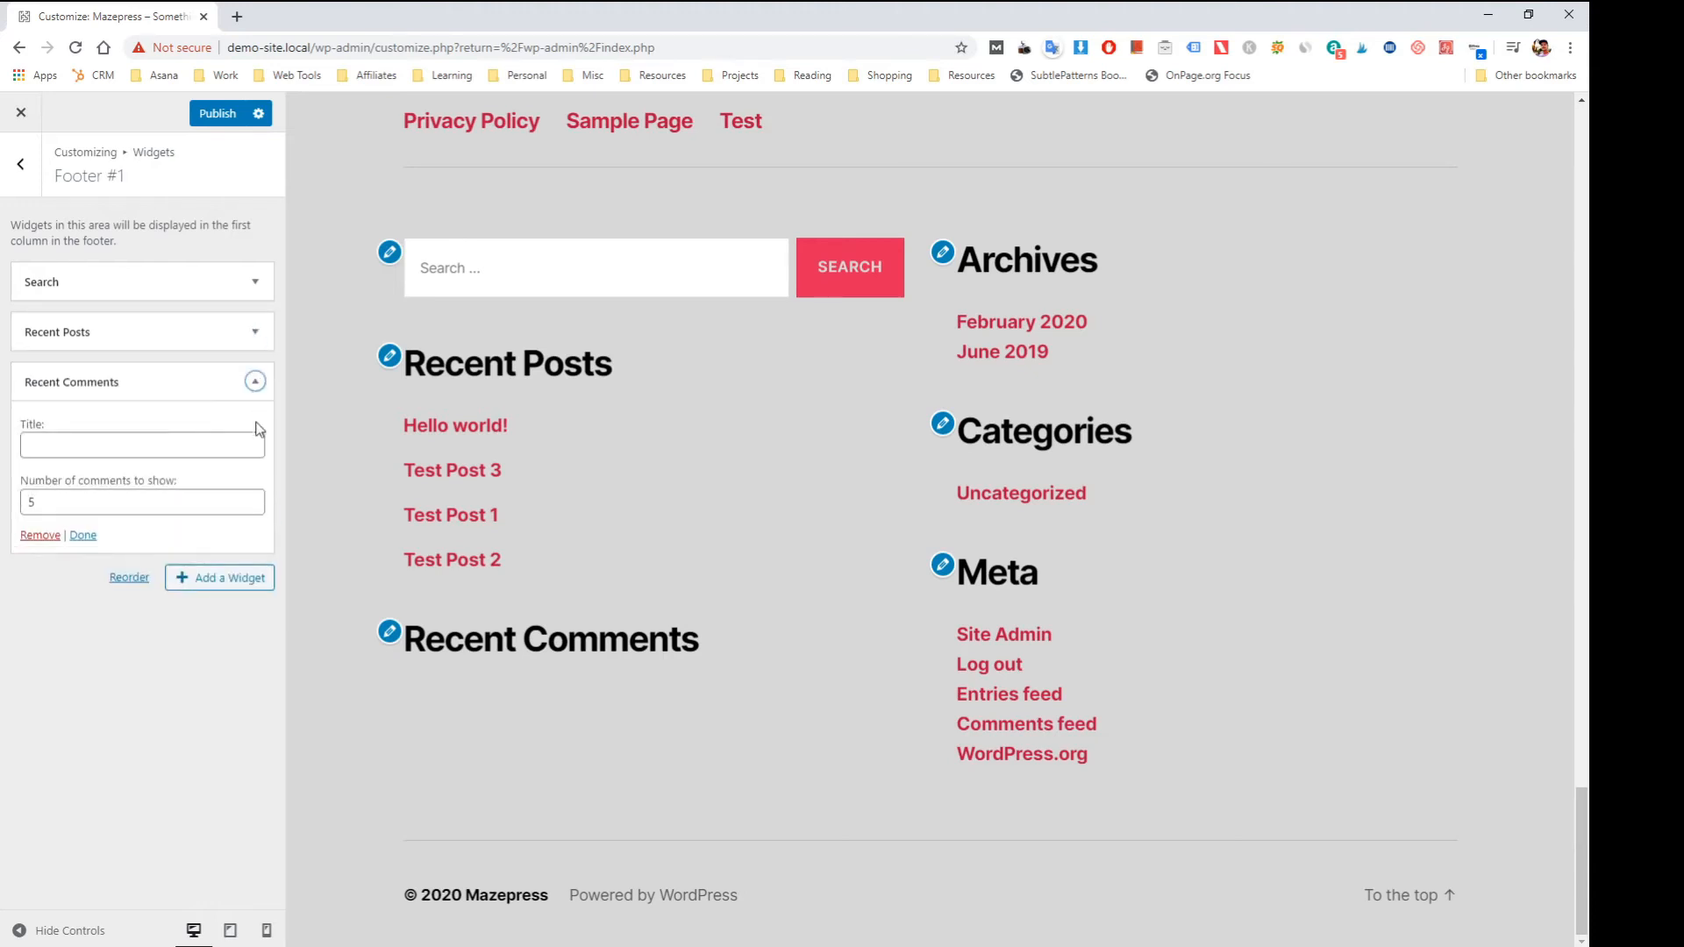
click(154, 443)
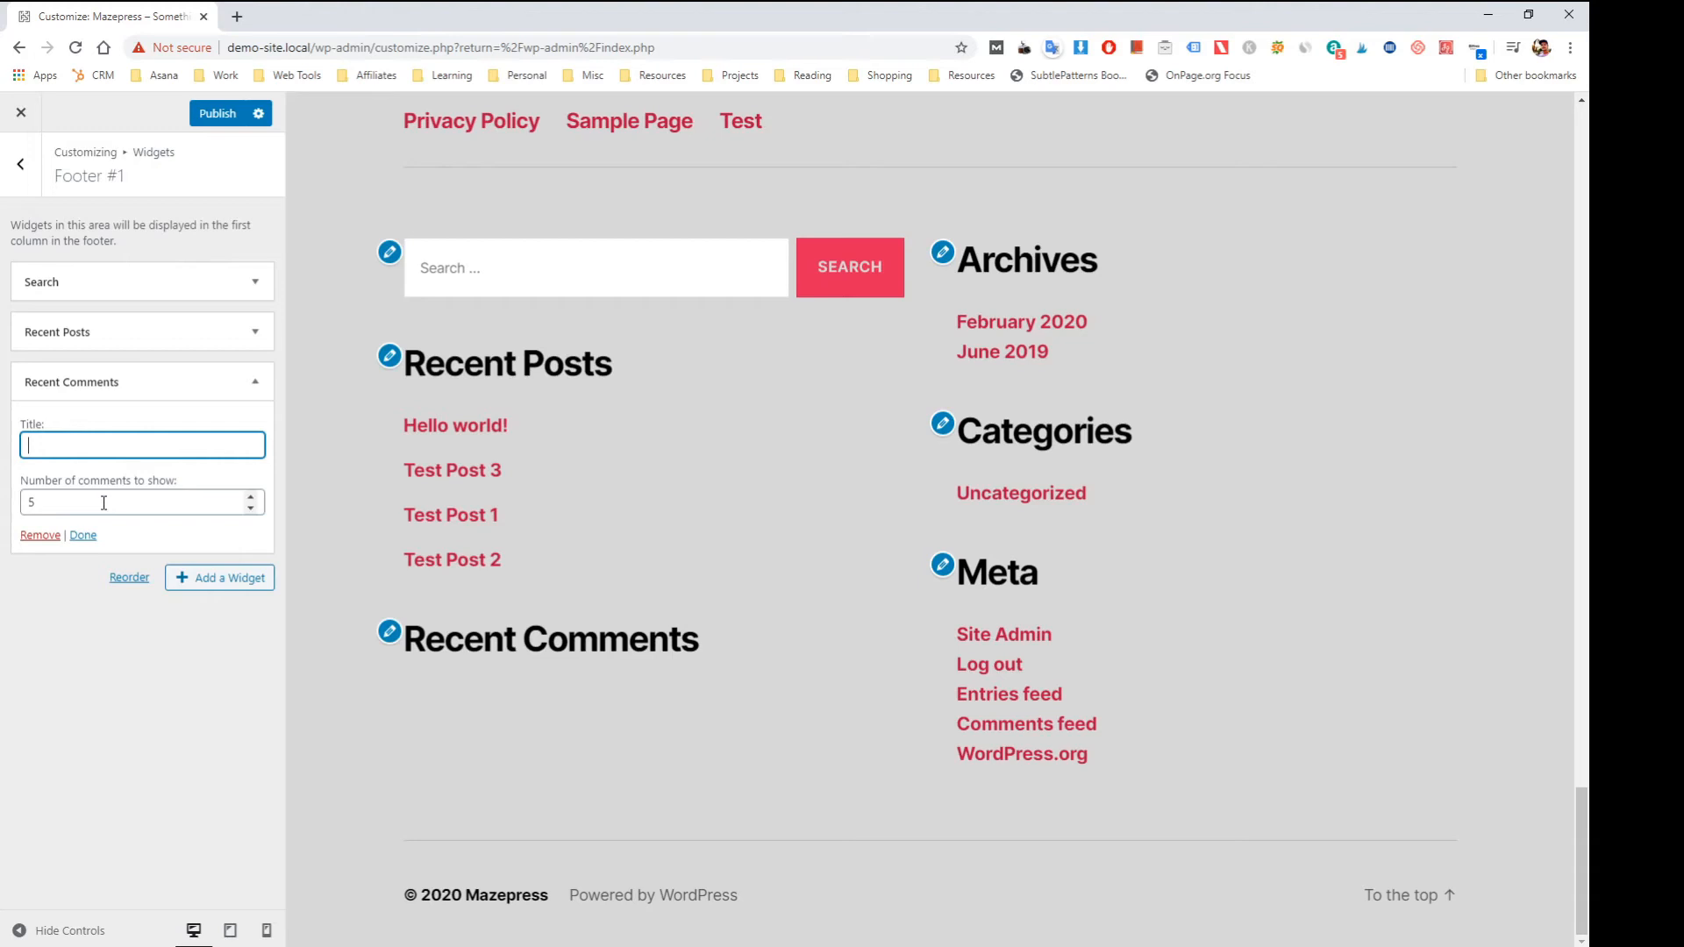
click(252, 384)
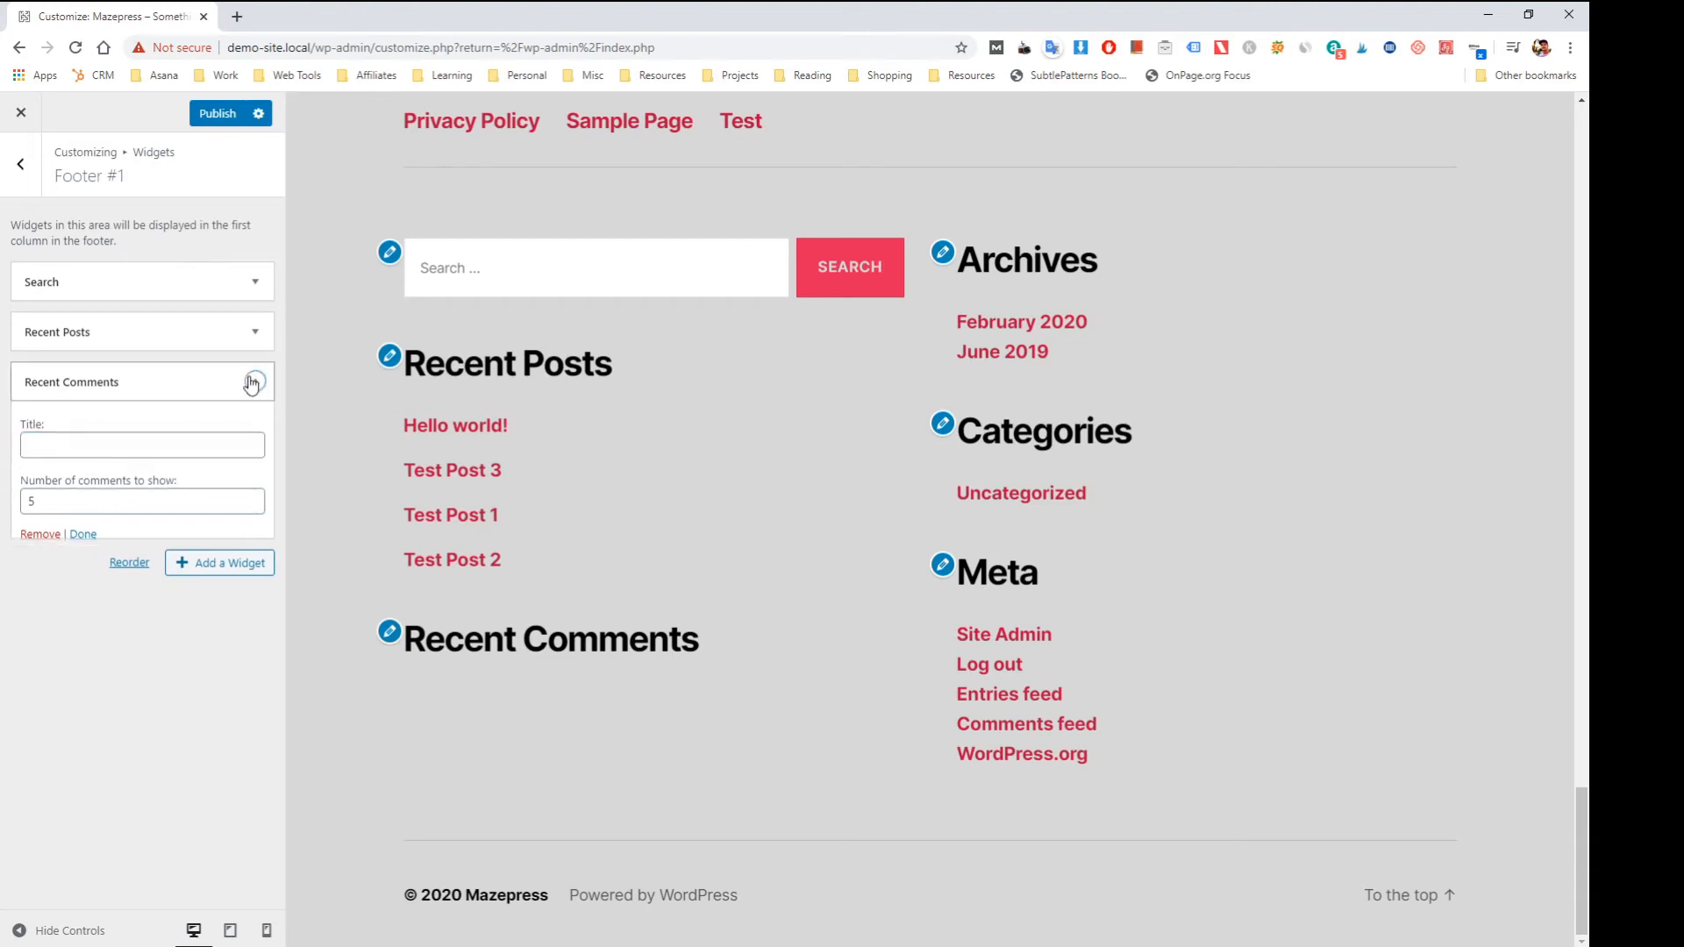
click(254, 380)
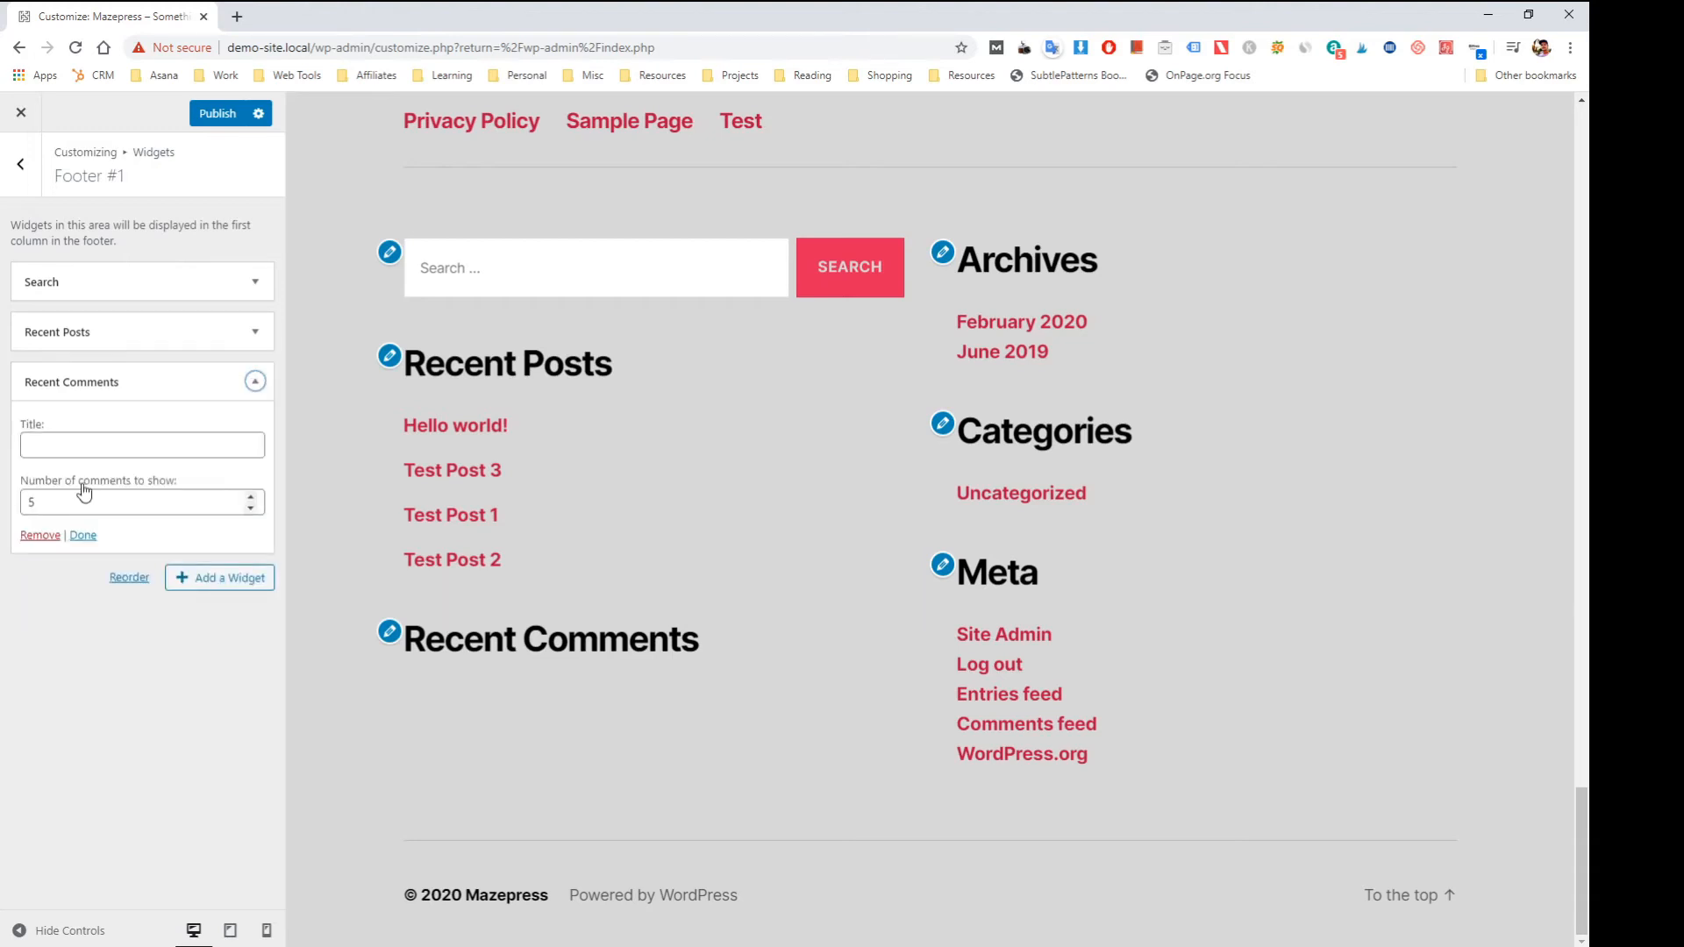
click(48, 537)
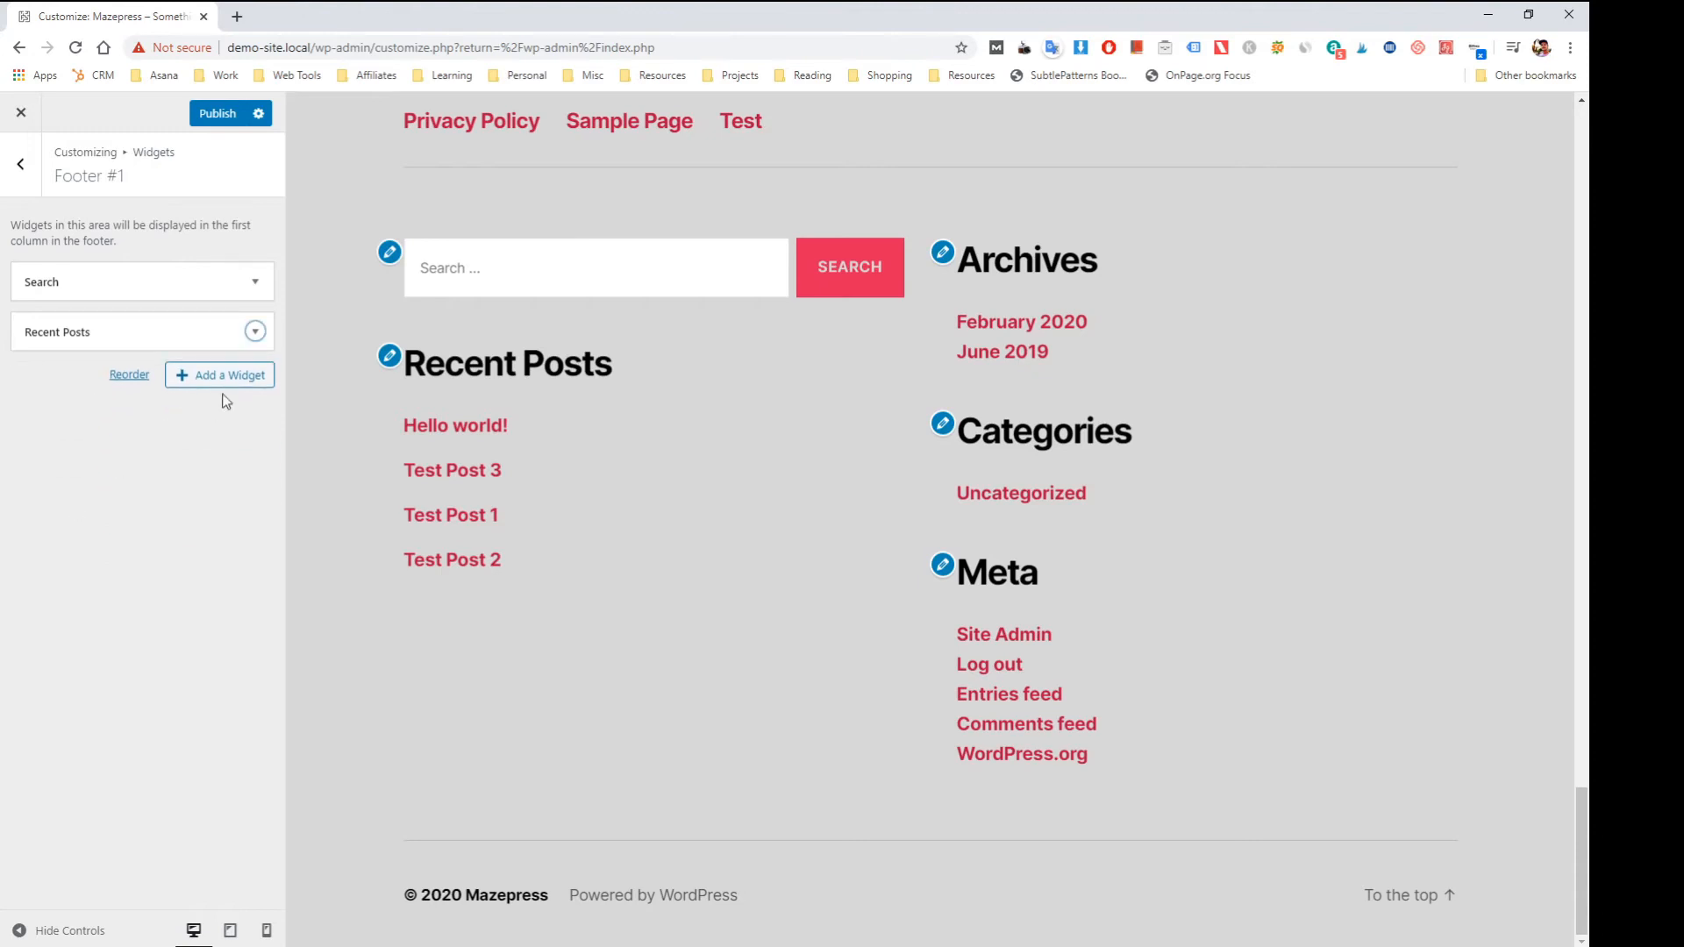
- Set the title of the Search widget in Footer #1 to Test
click(254, 284)
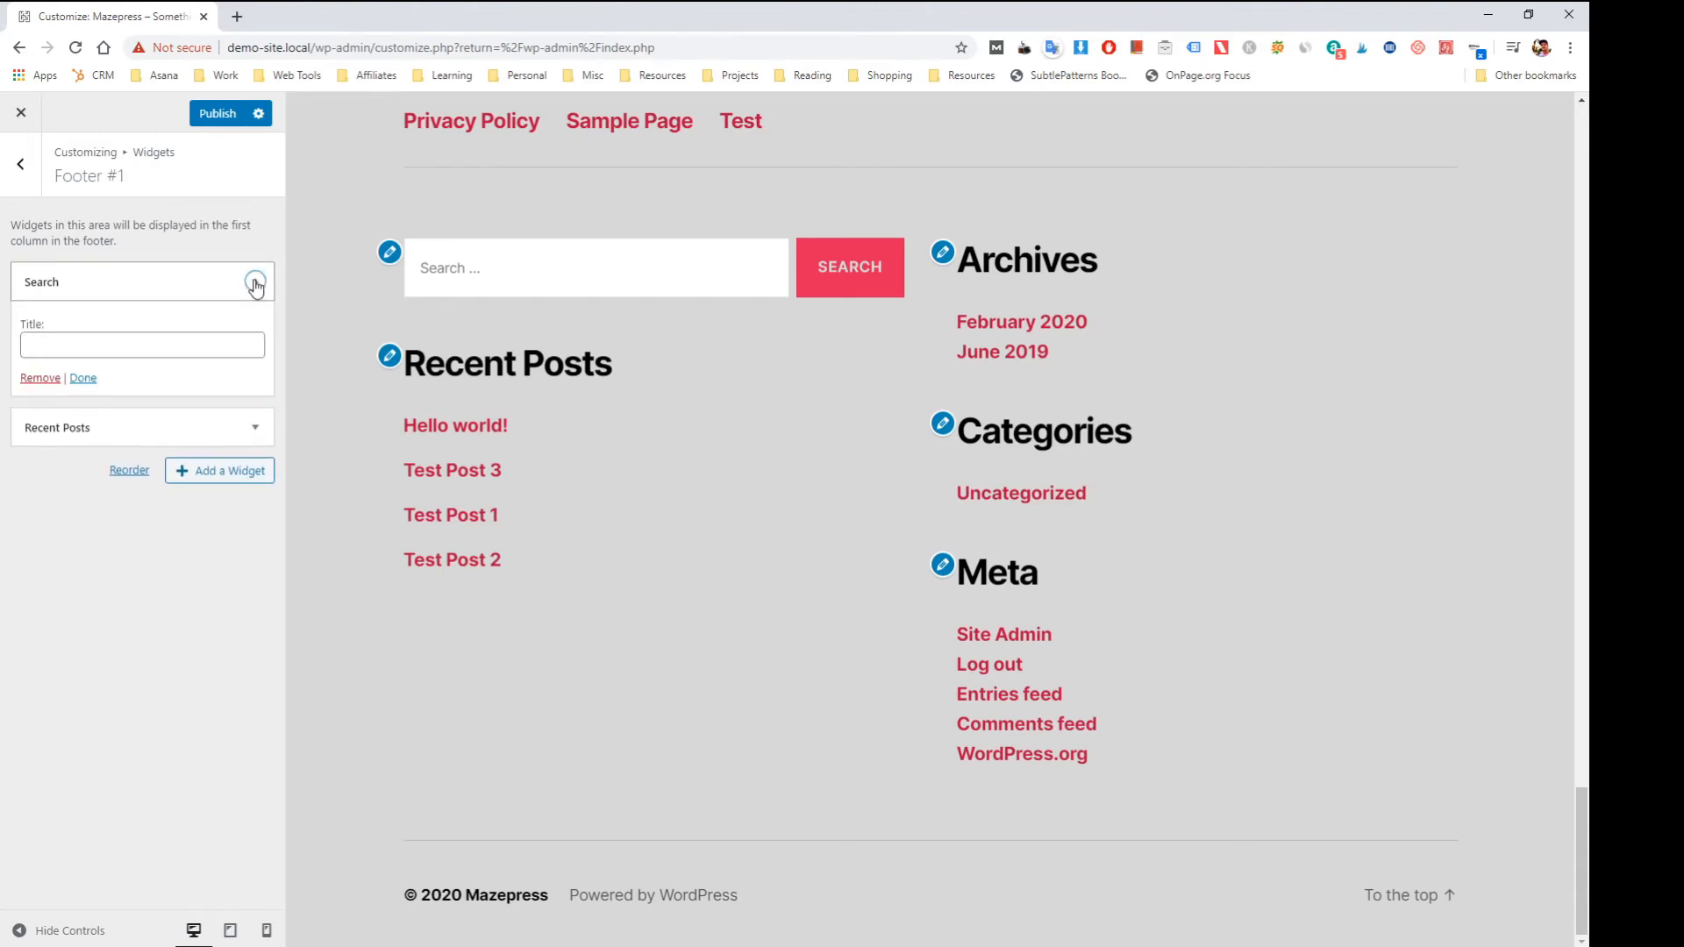
click(180, 338)
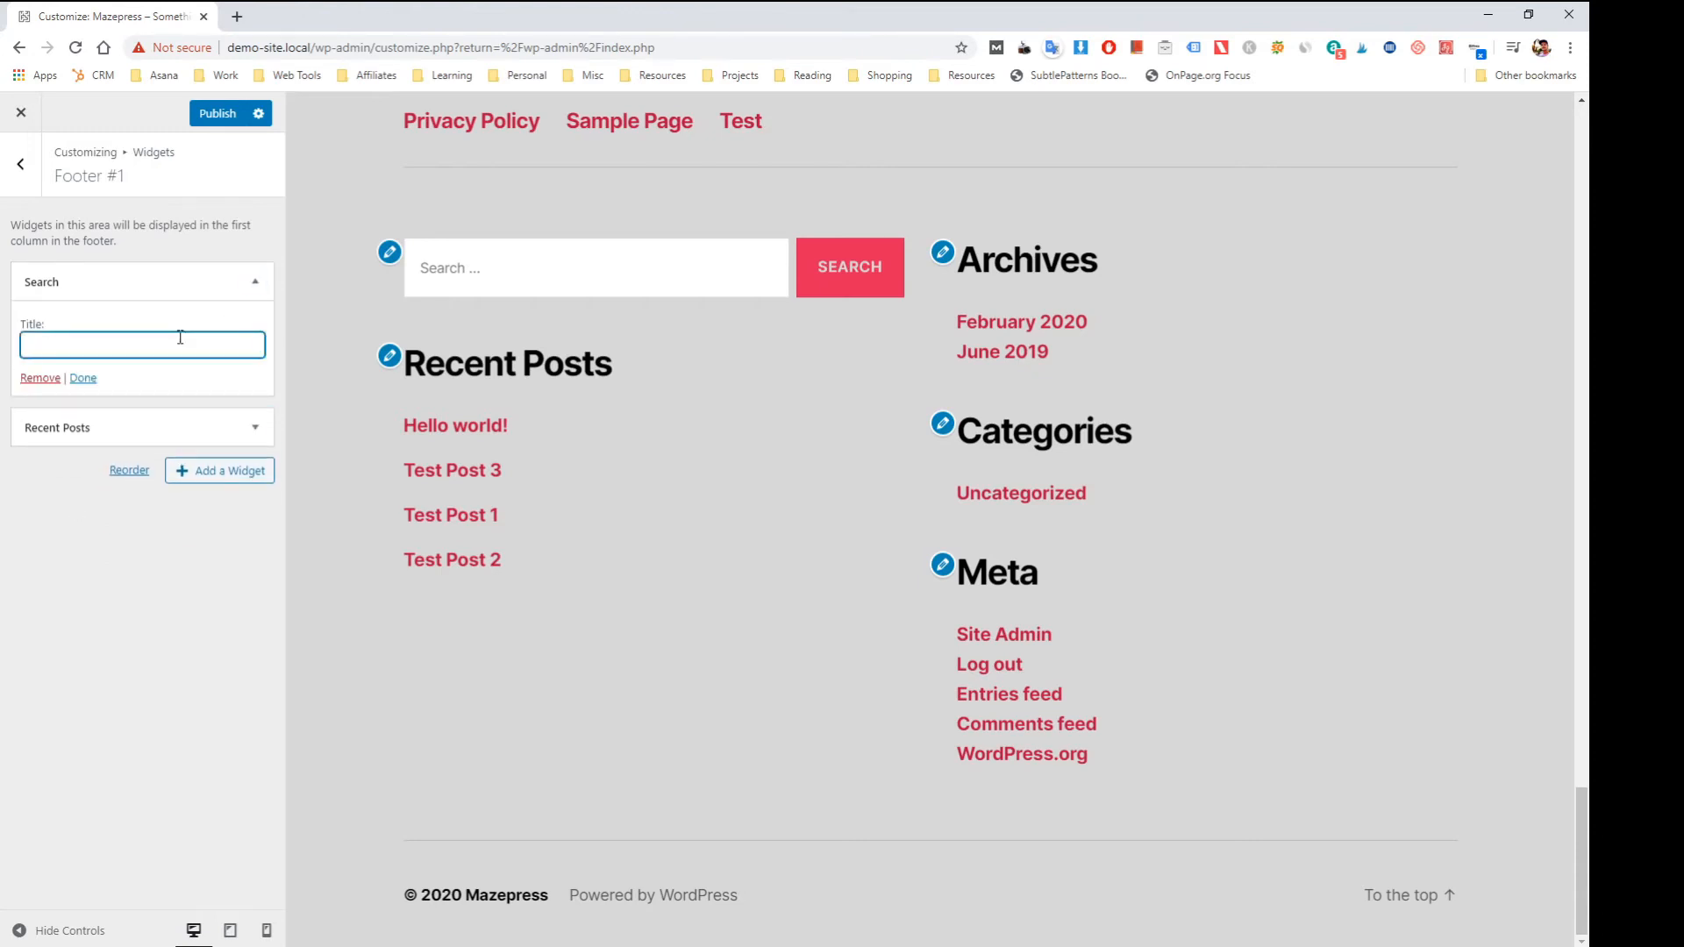
text(Test)
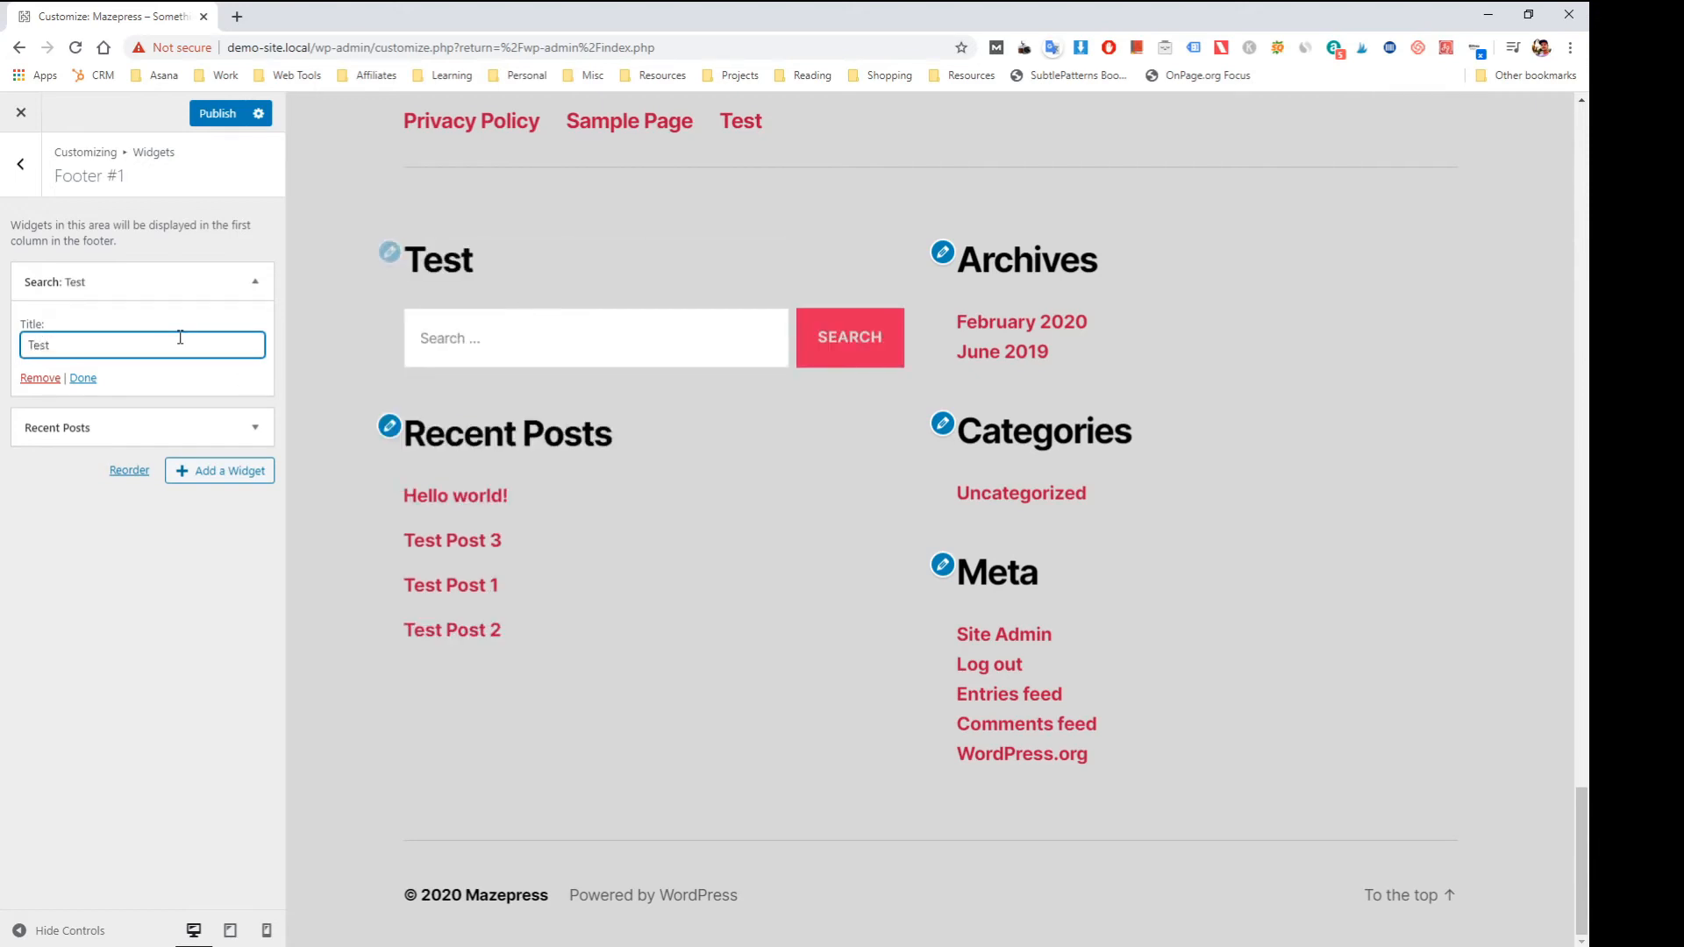
click(82, 378)
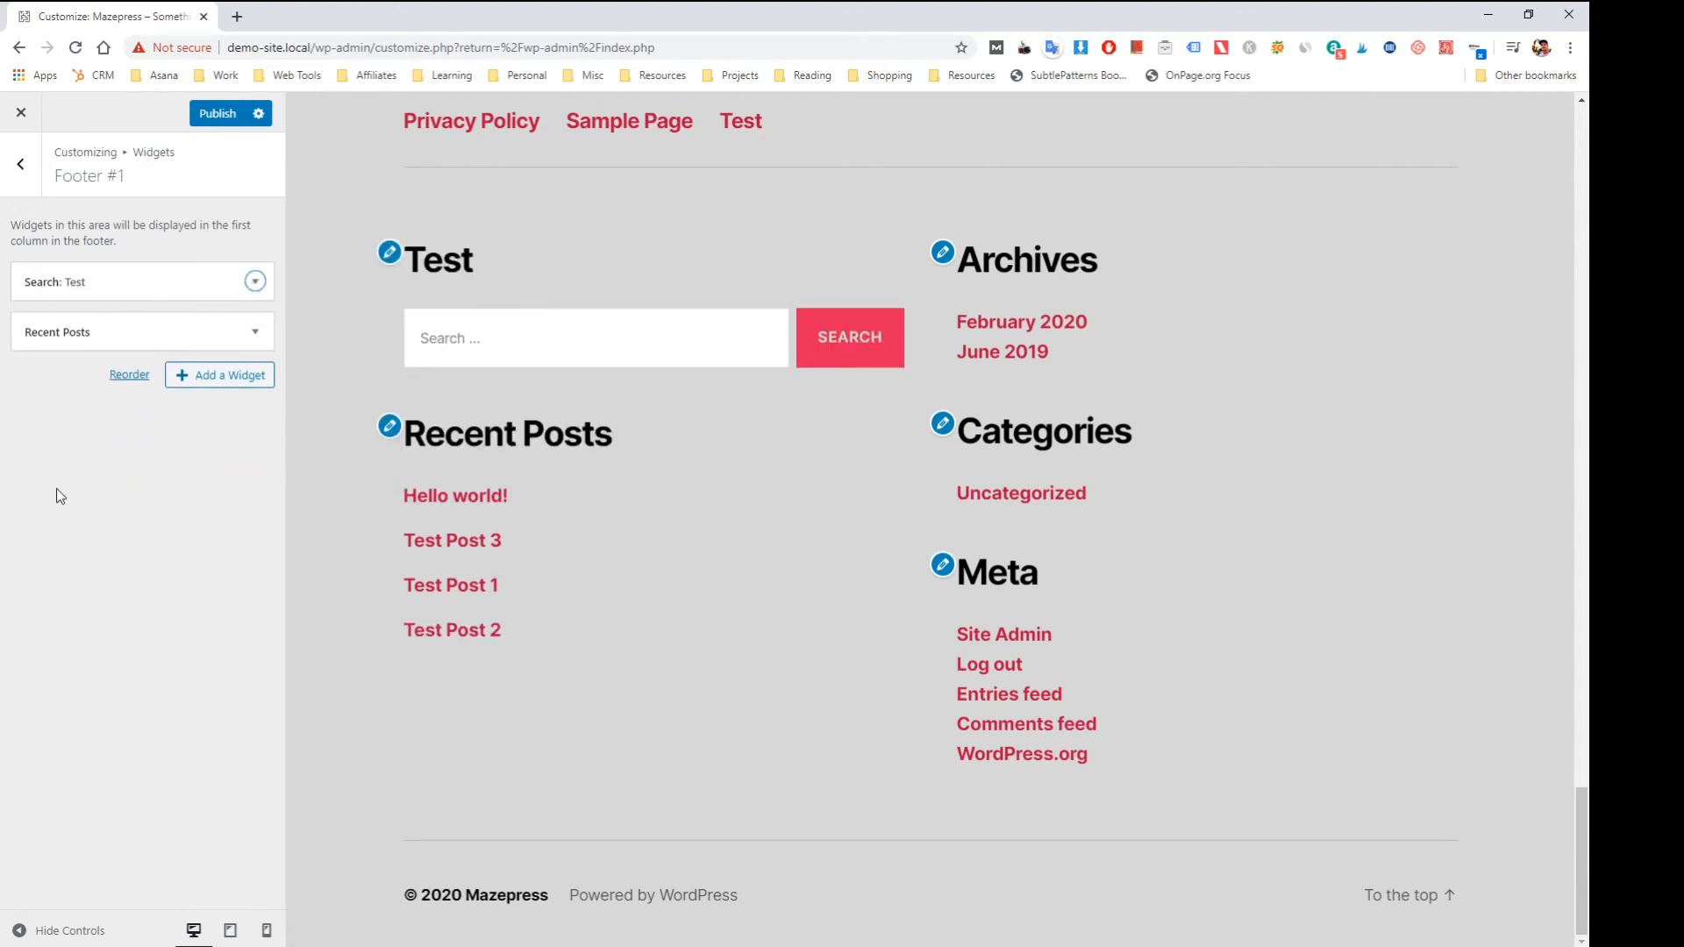
- Browse the list of widgets available to add to Footer #1
click(224, 376)
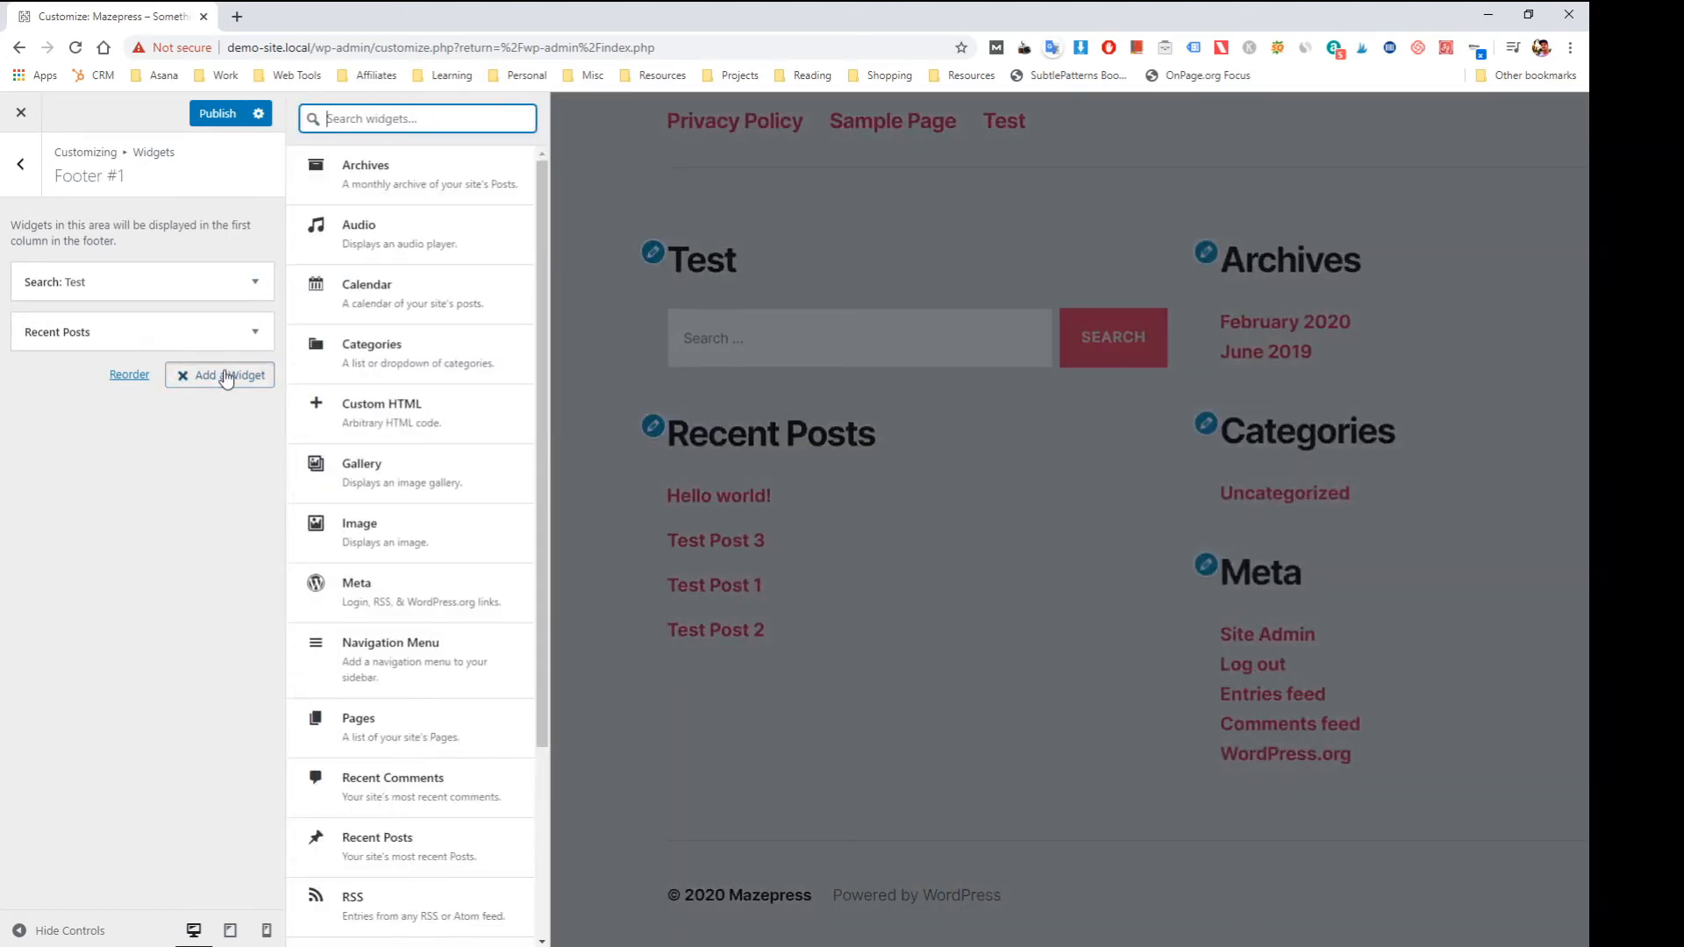
mouse_move(538, 182)
mouse_down()
mouse_move(540, 424)
mouse_move(545, 170)
mouse_up()
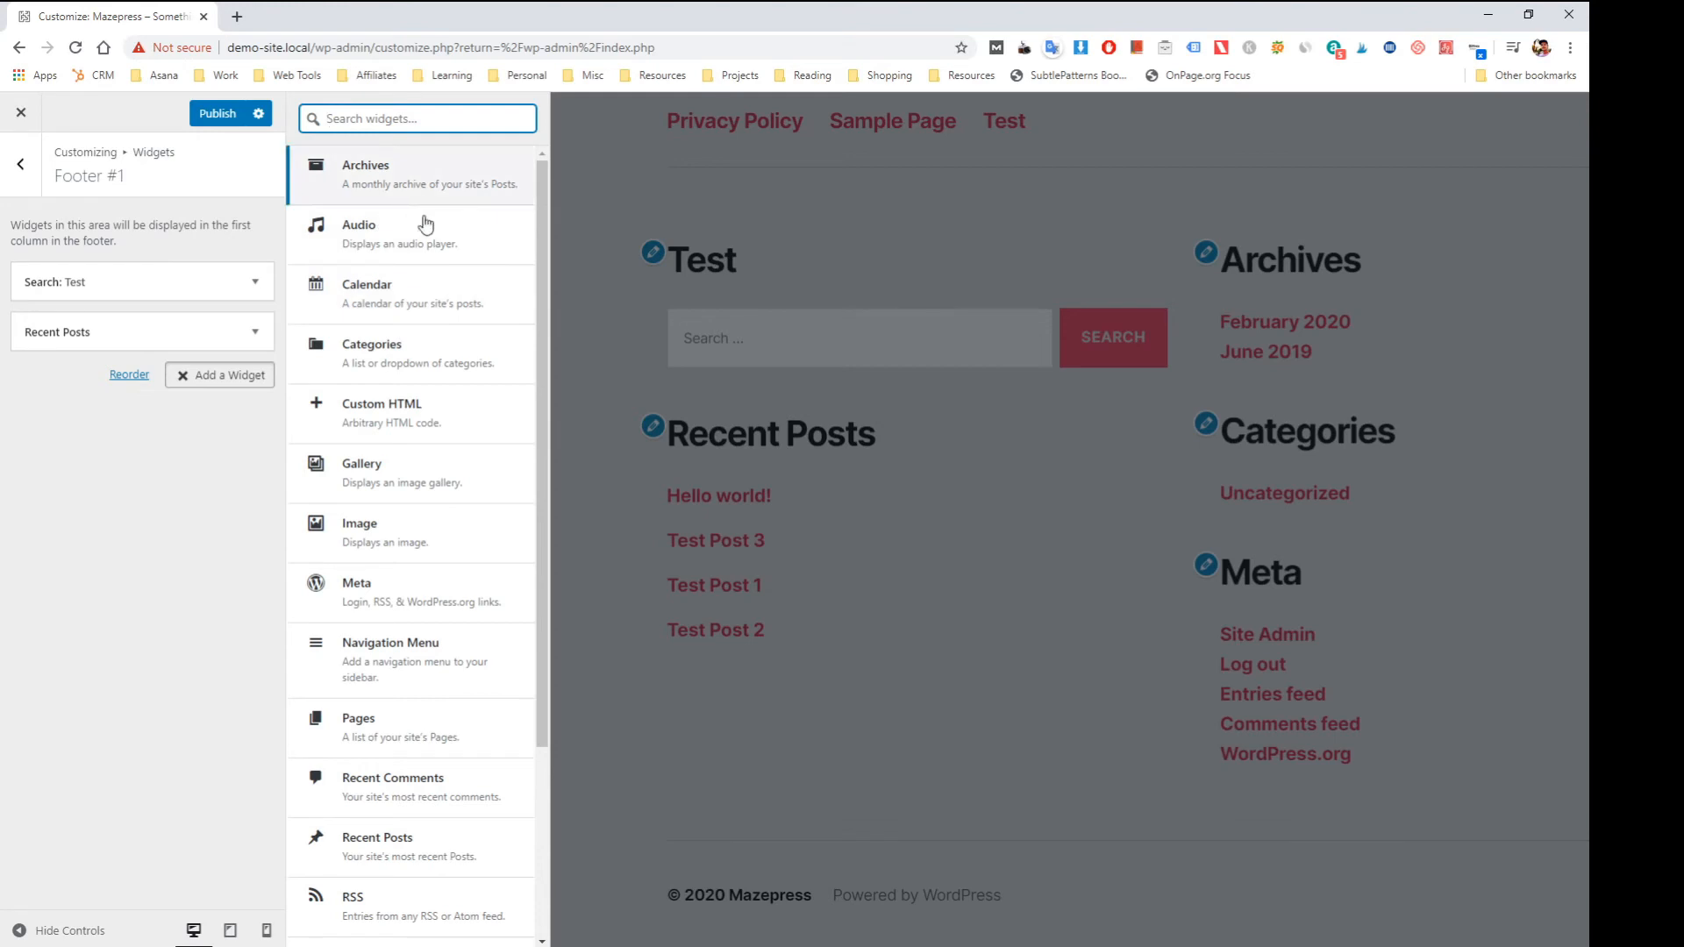
scroll(456, 474, down, 3)
scroll(425, 391, up, 3)
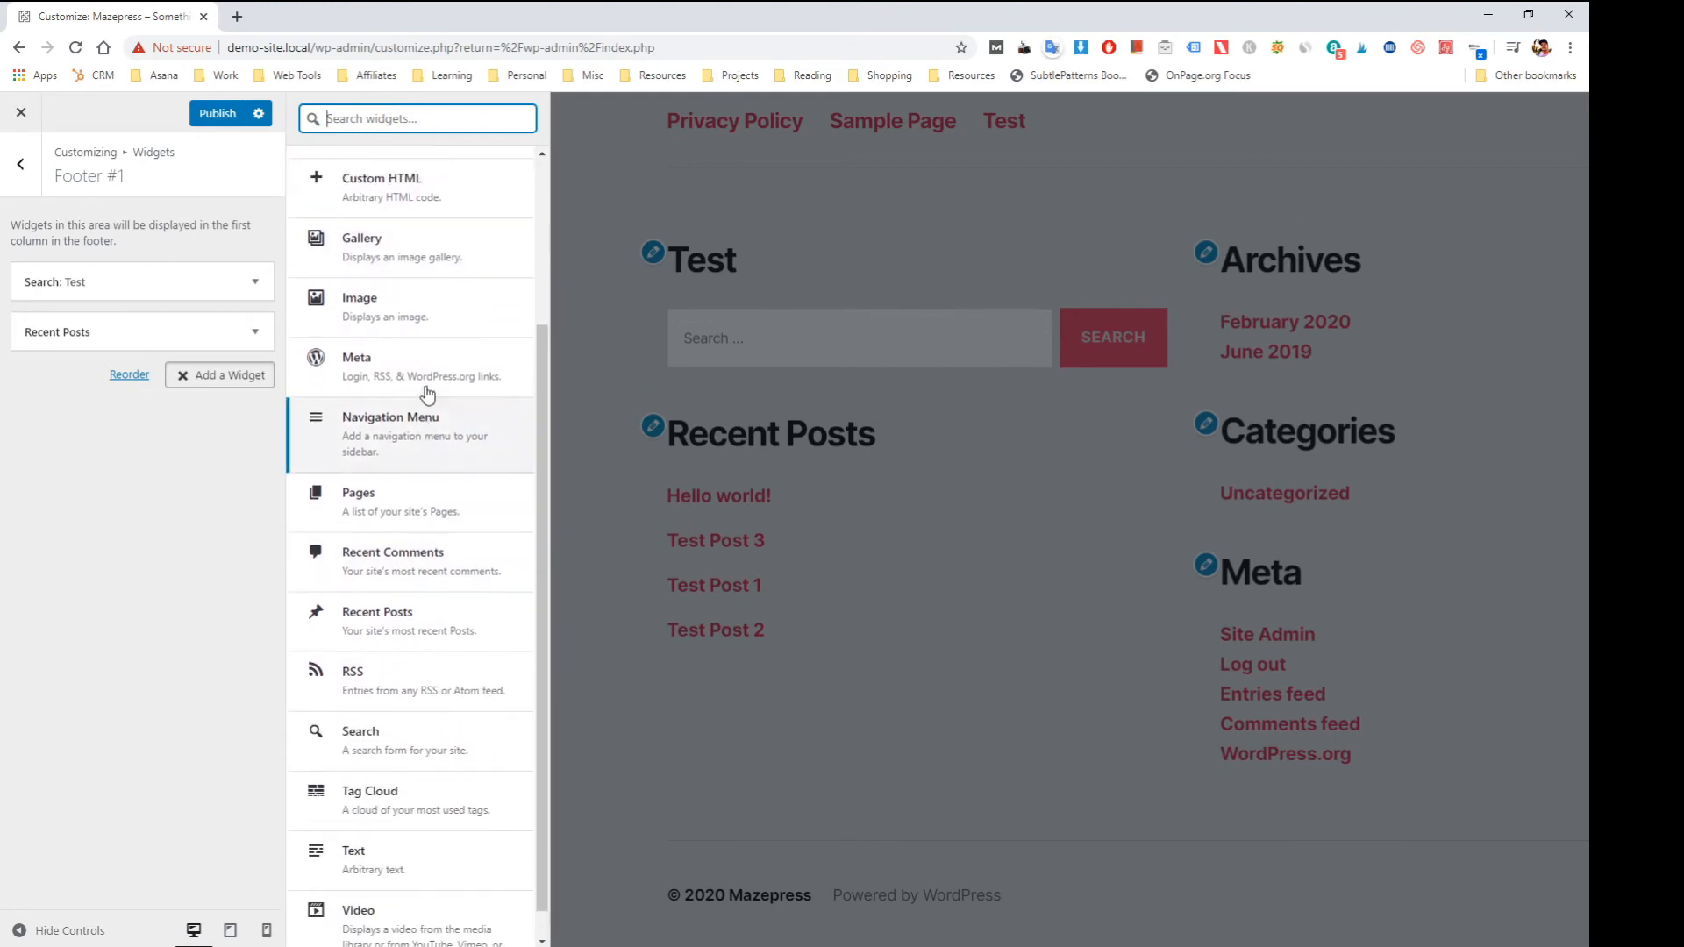
- Review the Recent Posts widget's title and number-of-posts settings, and return to the main customization sections
click(263, 337)
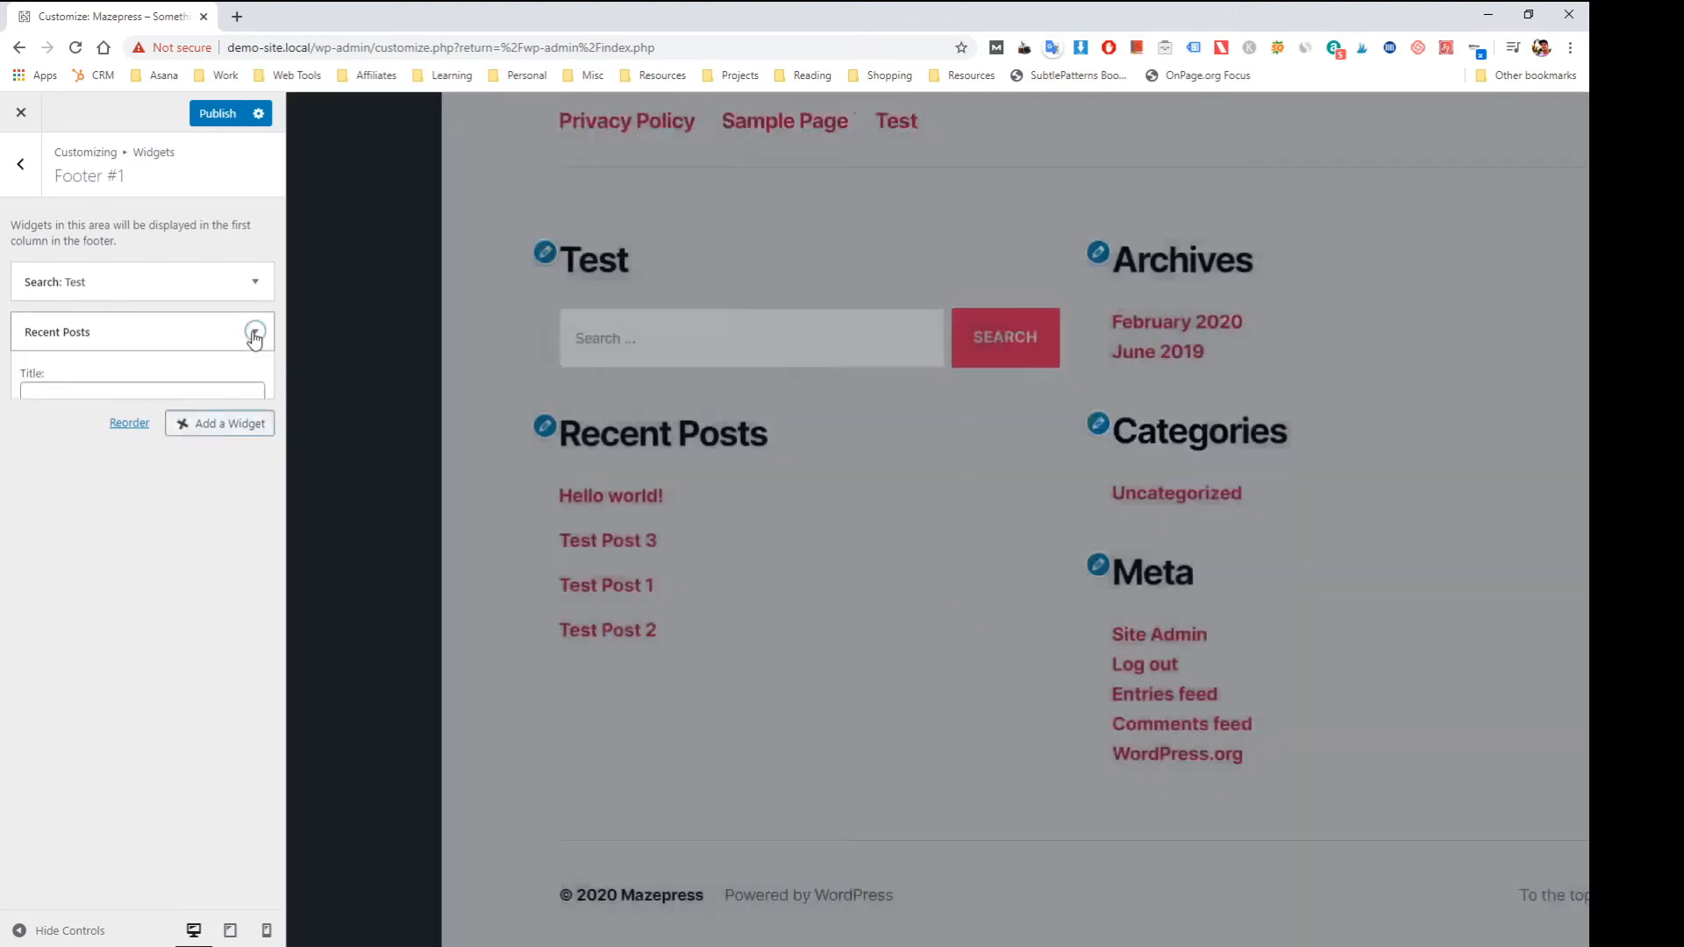
click(87, 400)
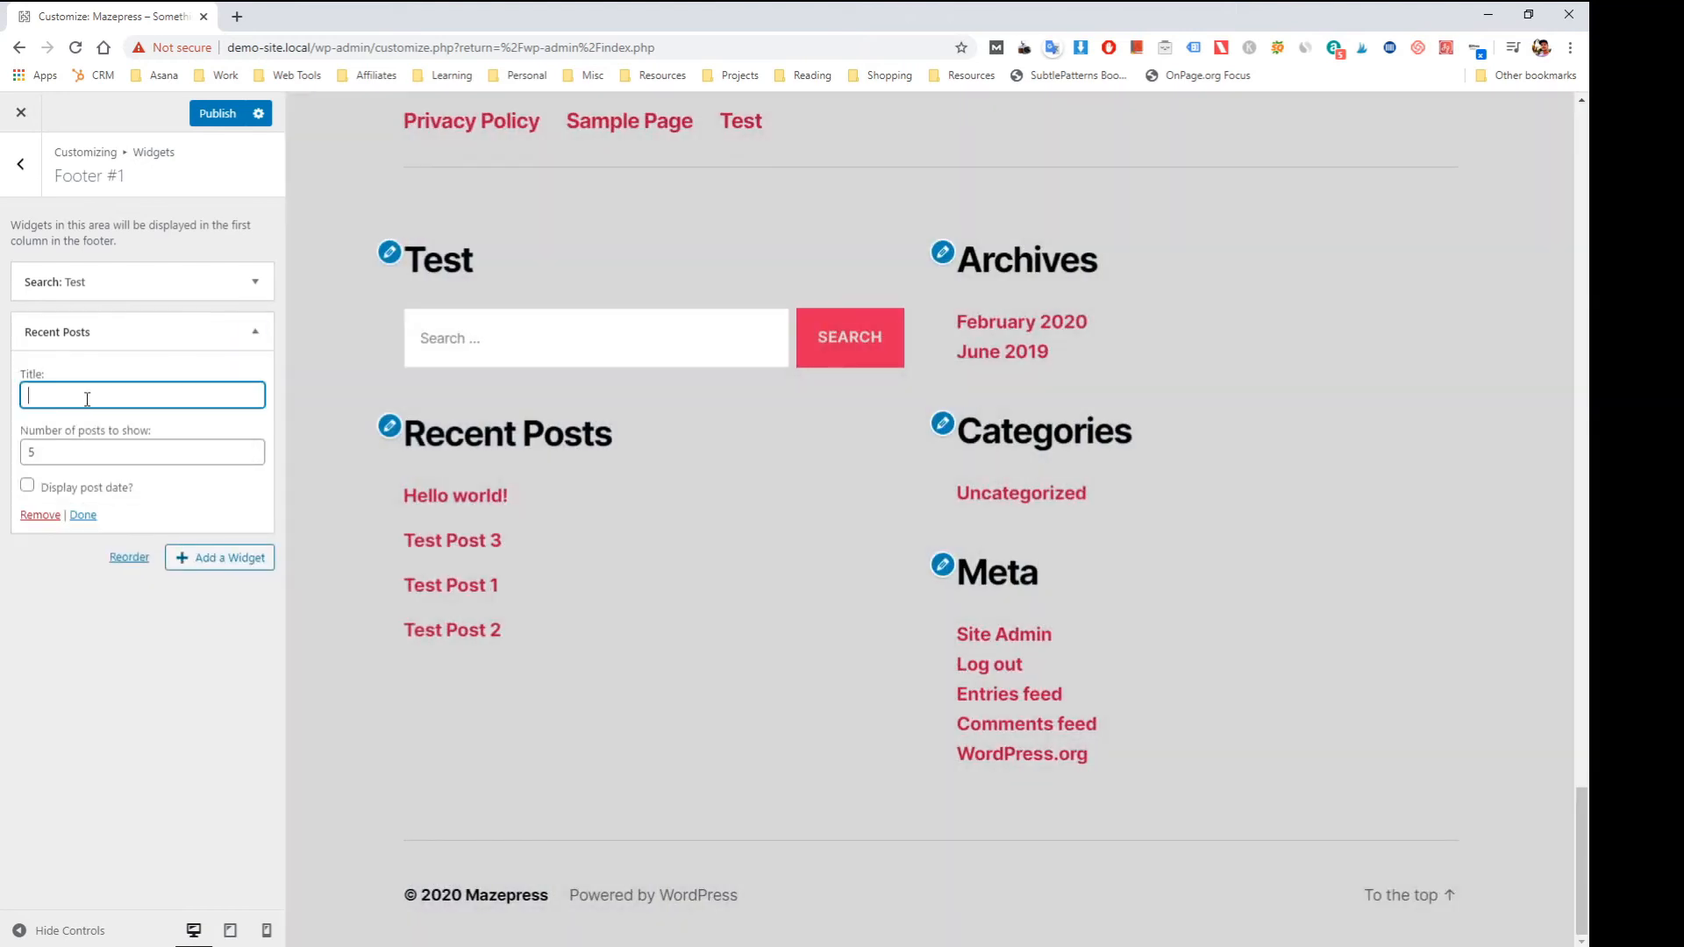
click(95, 453)
click(95, 404)
click(119, 457)
click(95, 392)
click(21, 179)
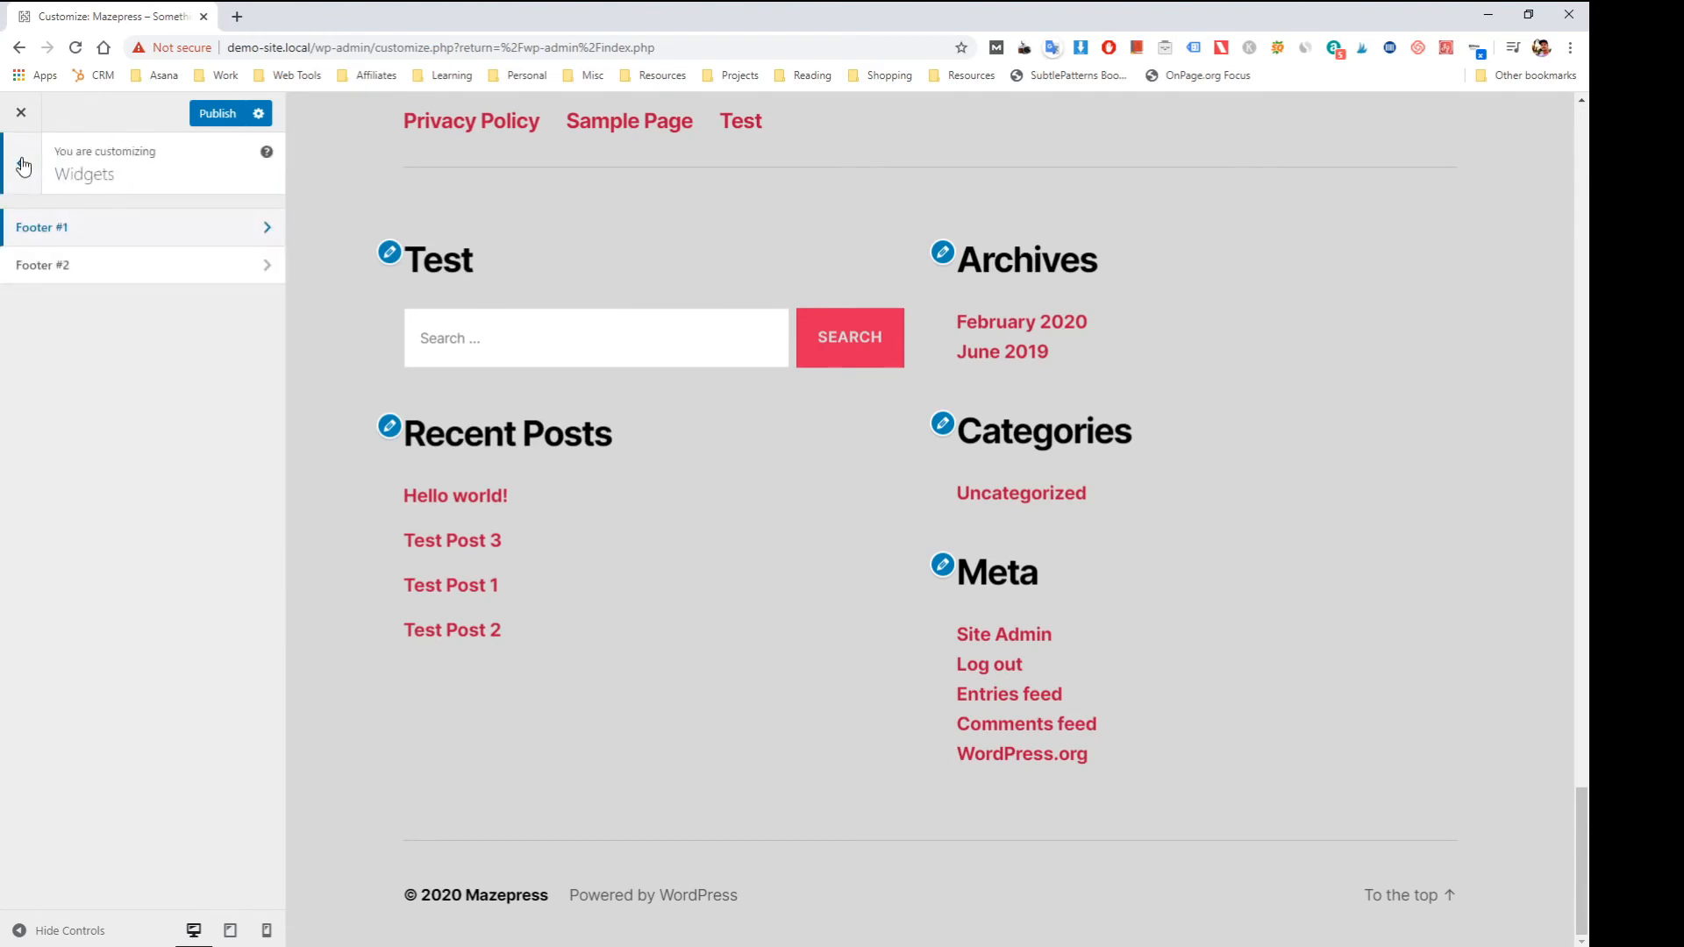
click(21, 165)
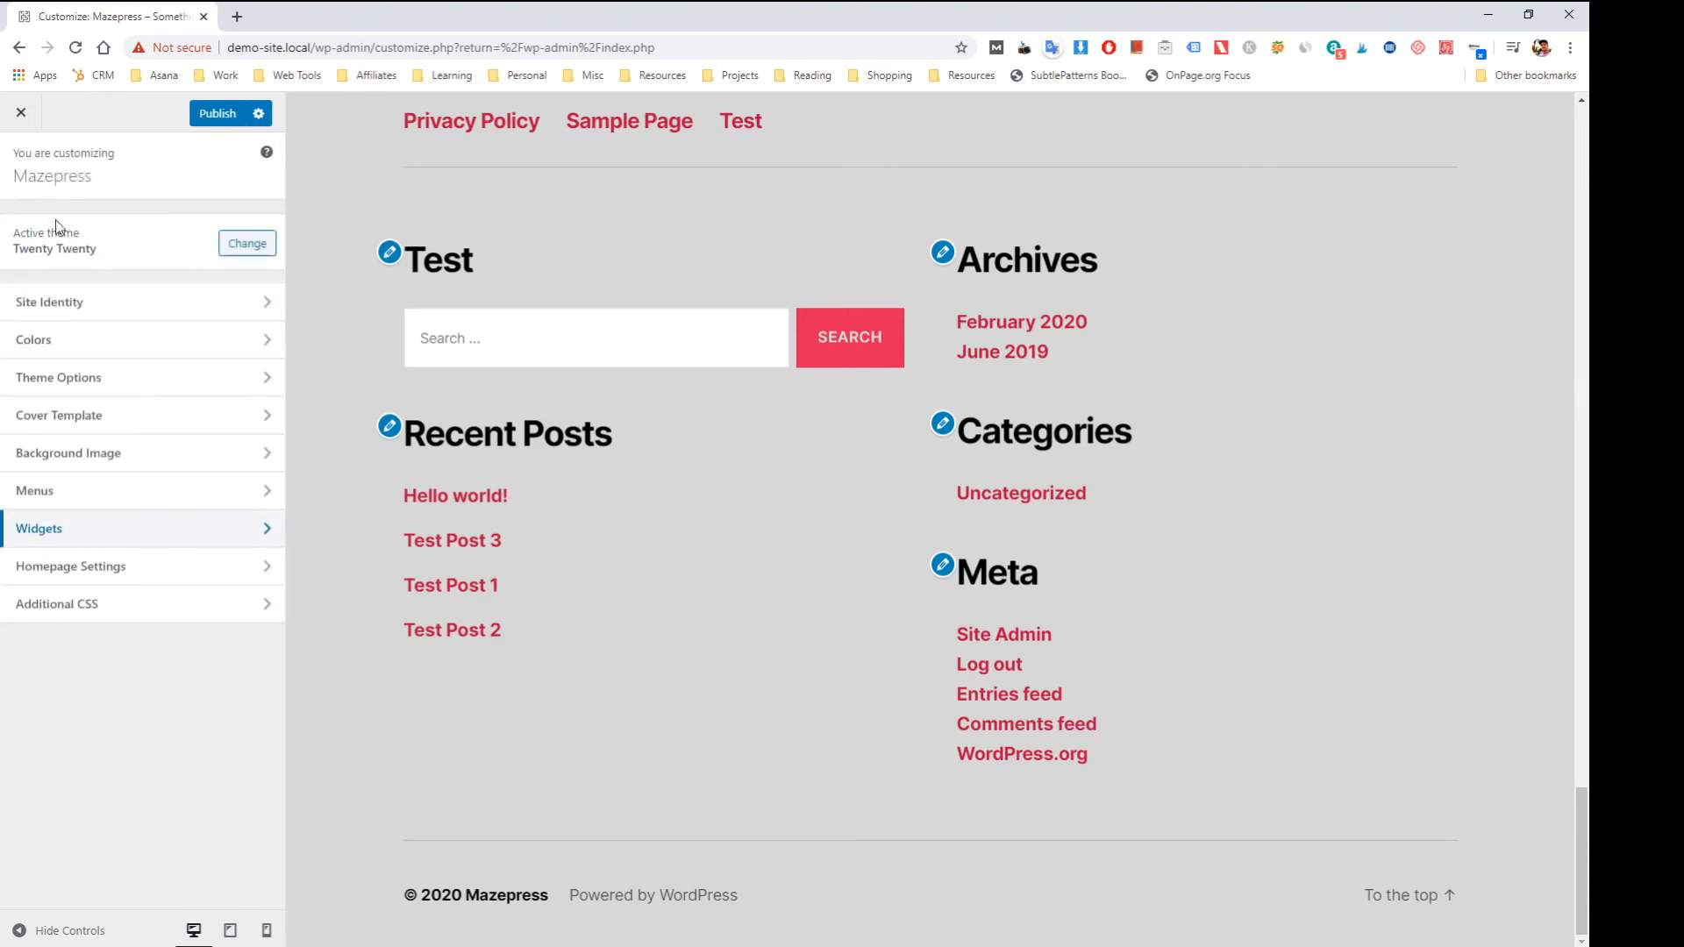
- Make the homepage display a static page, choose Home as the homepage, and check it in the preview
click(111, 572)
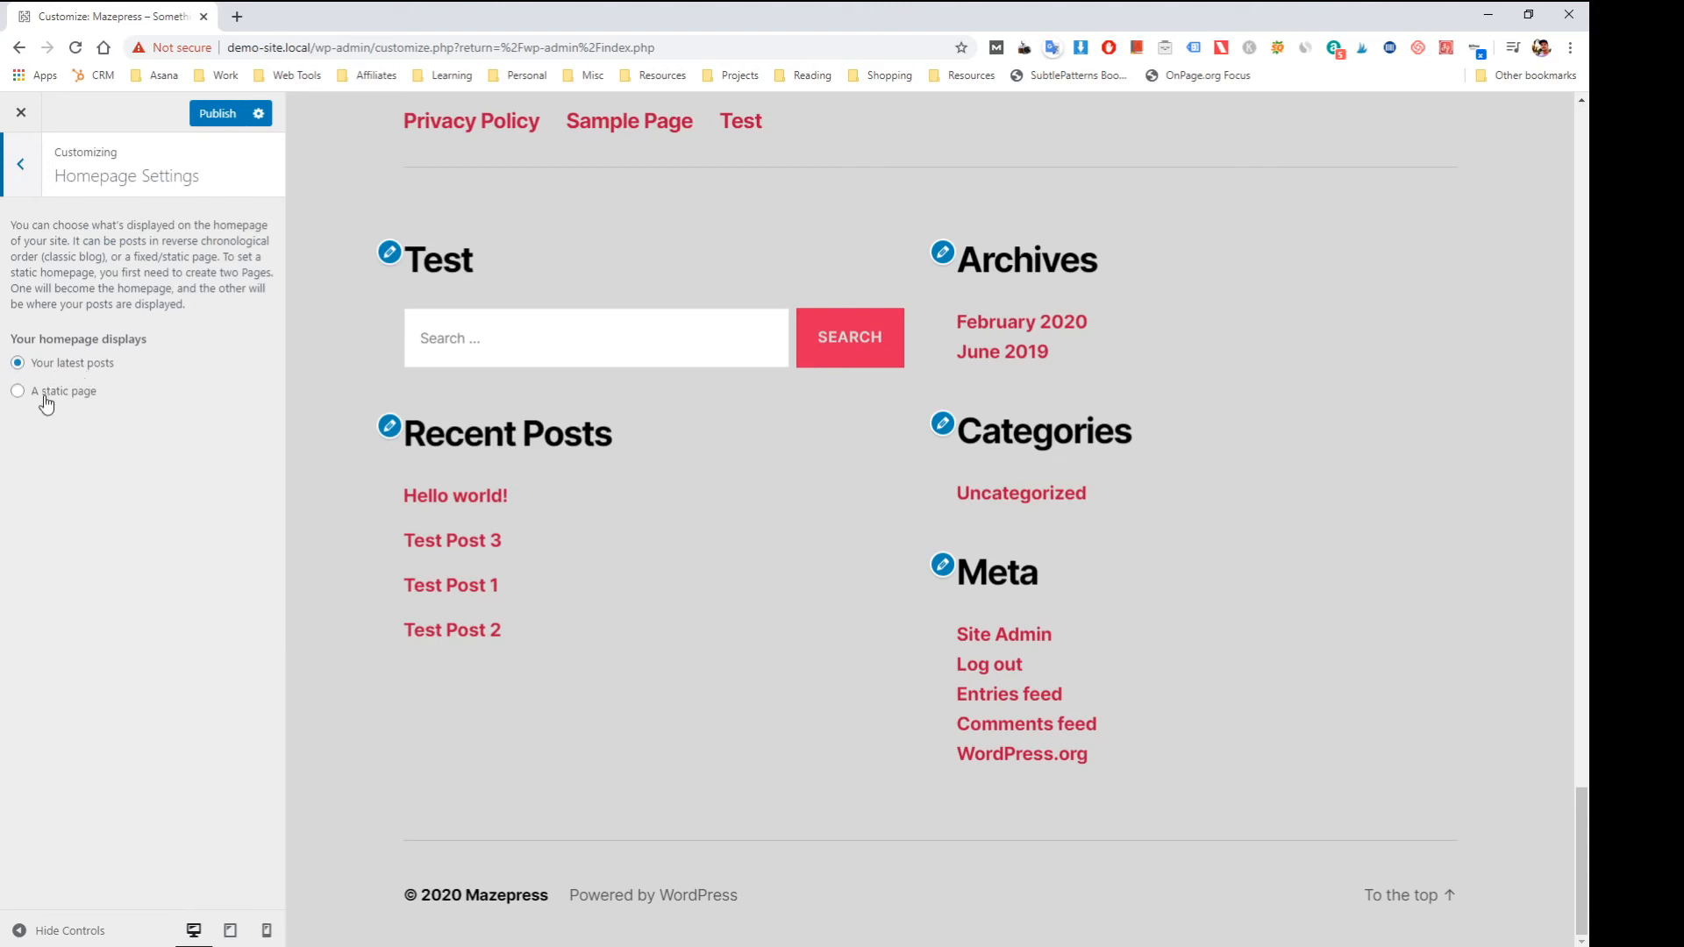
drag(1581, 830, 1581, 140)
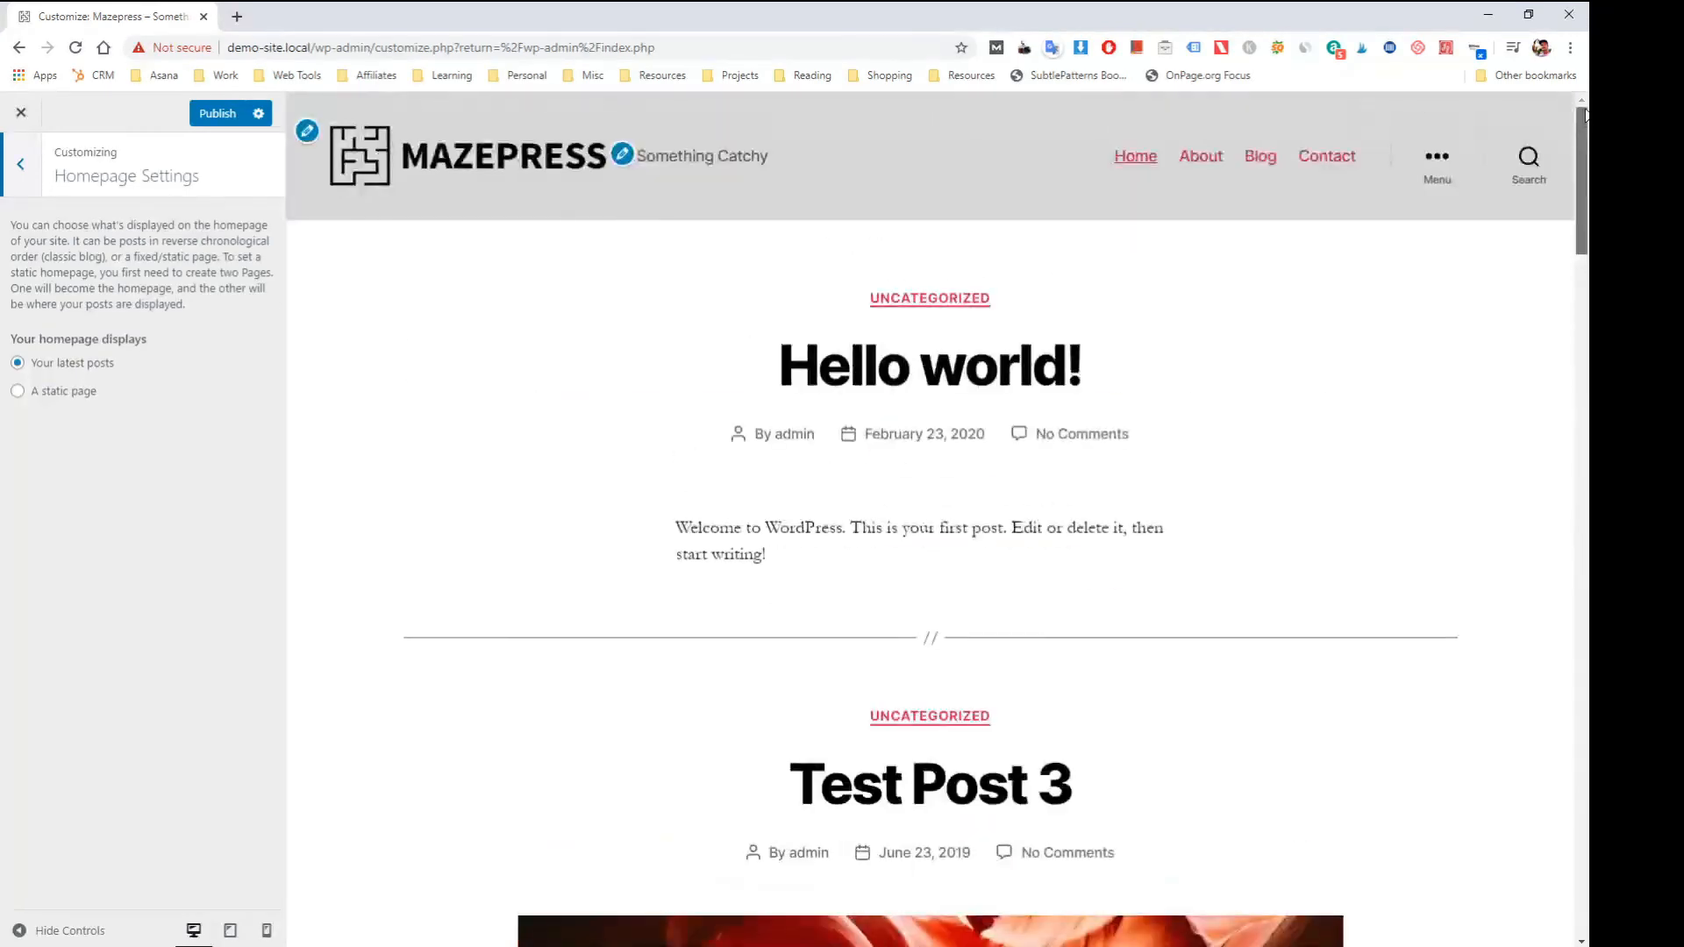
click(57, 391)
click(112, 465)
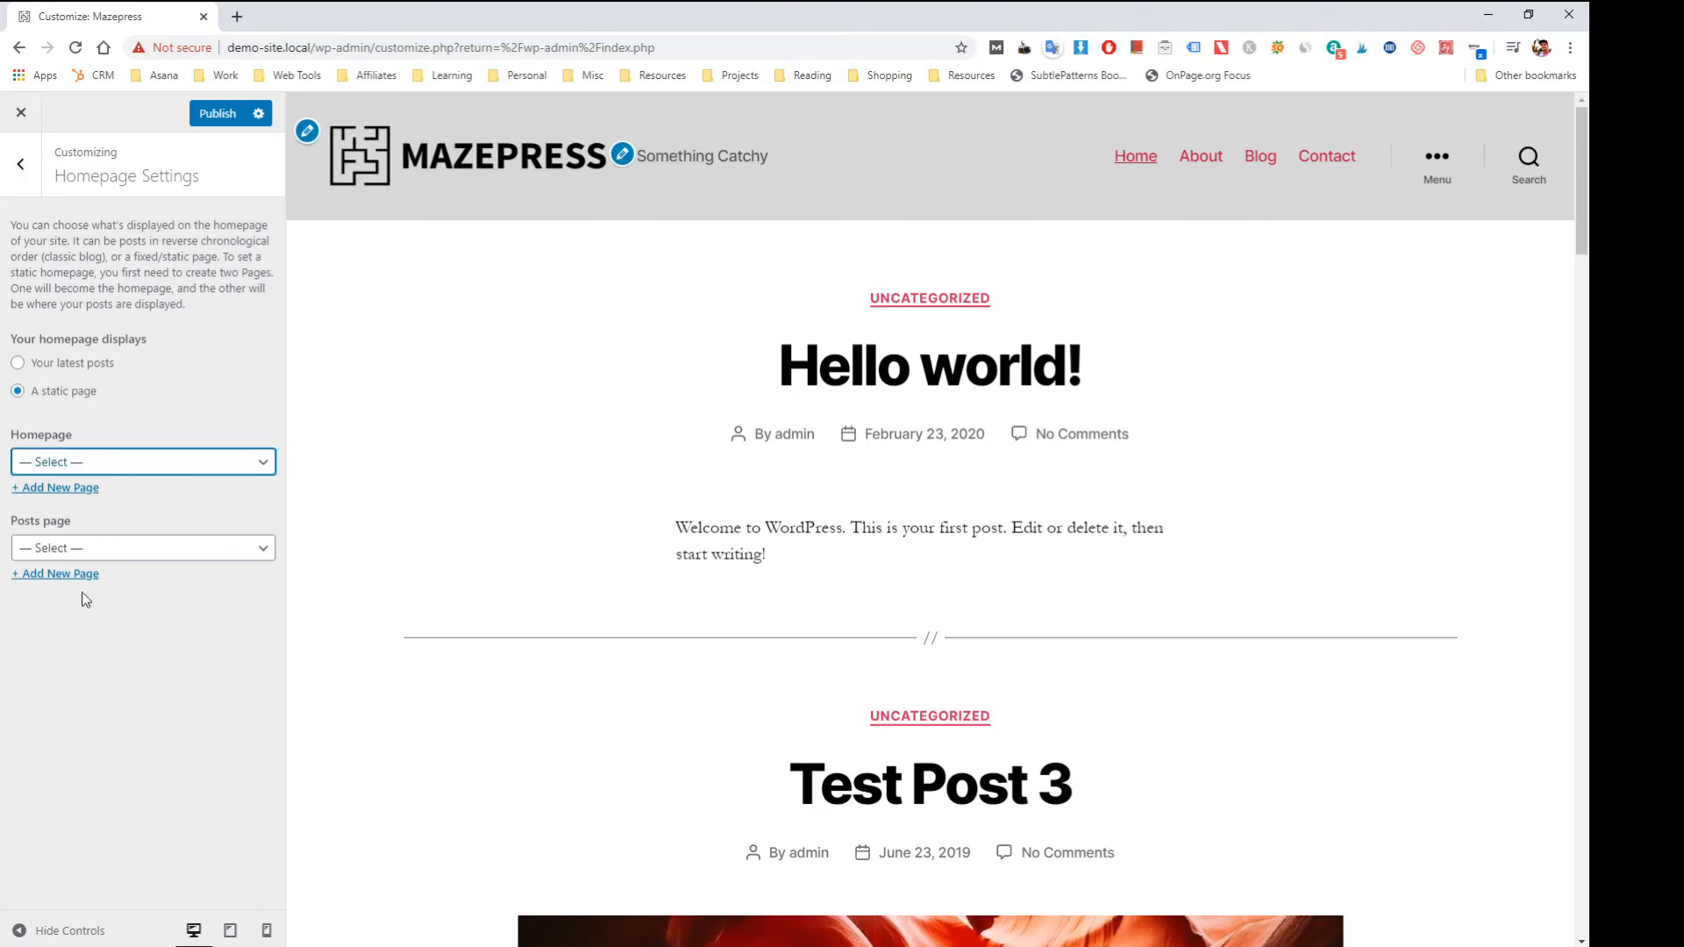
key(h)
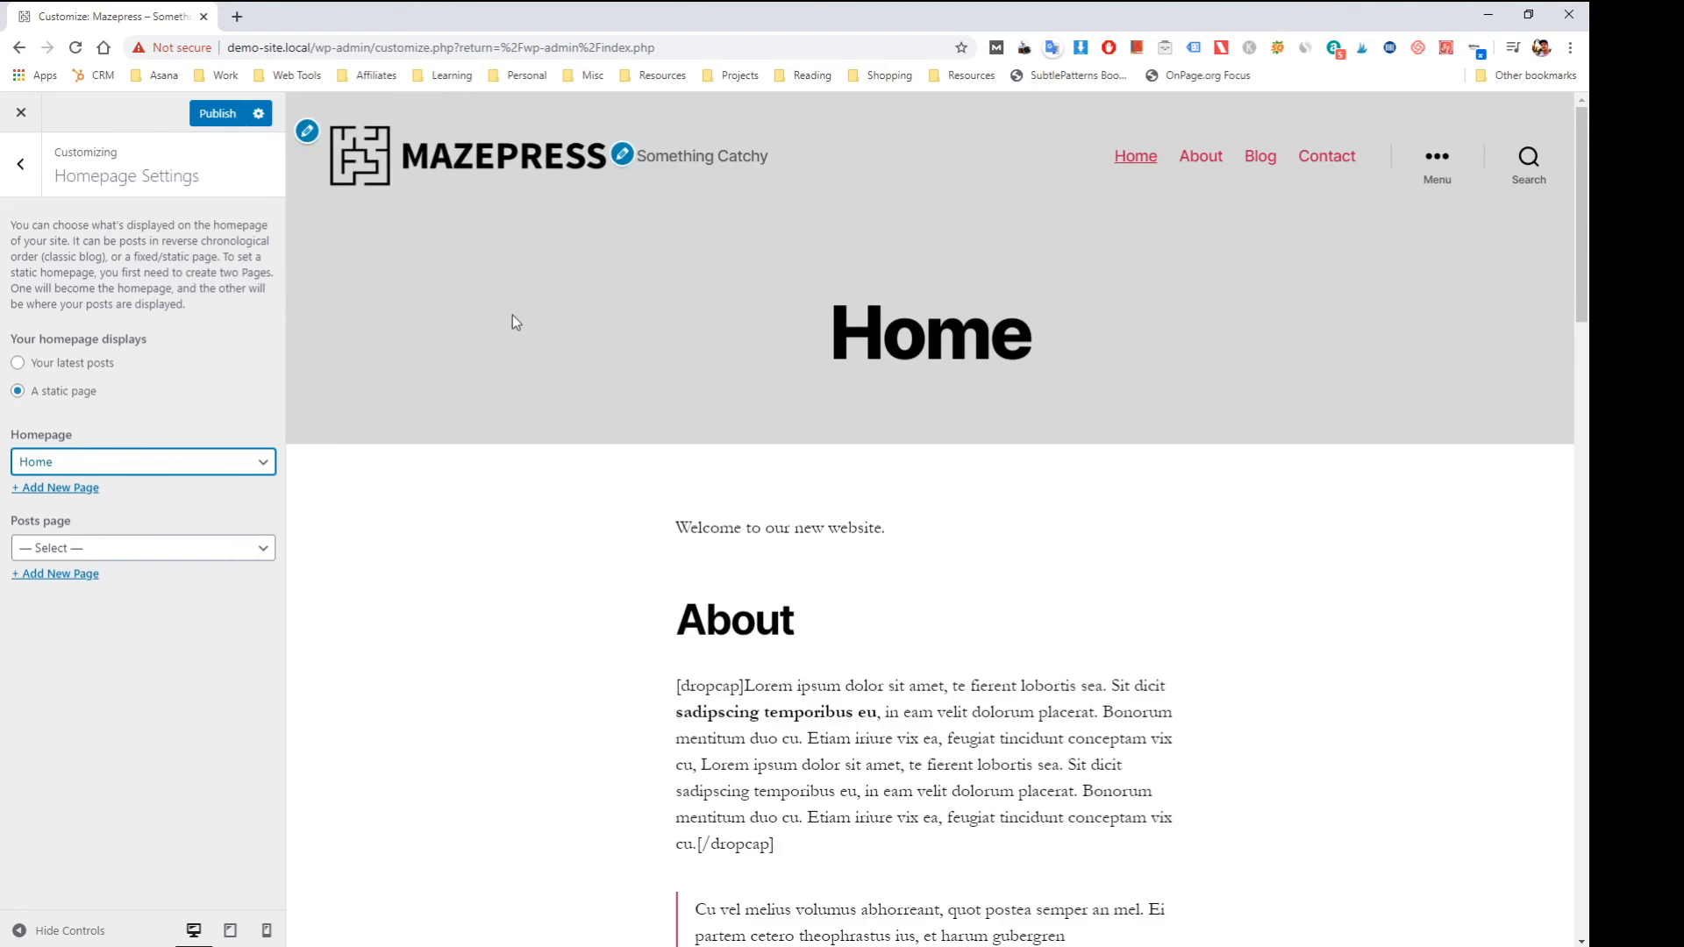
scroll(761, 316, down, 4)
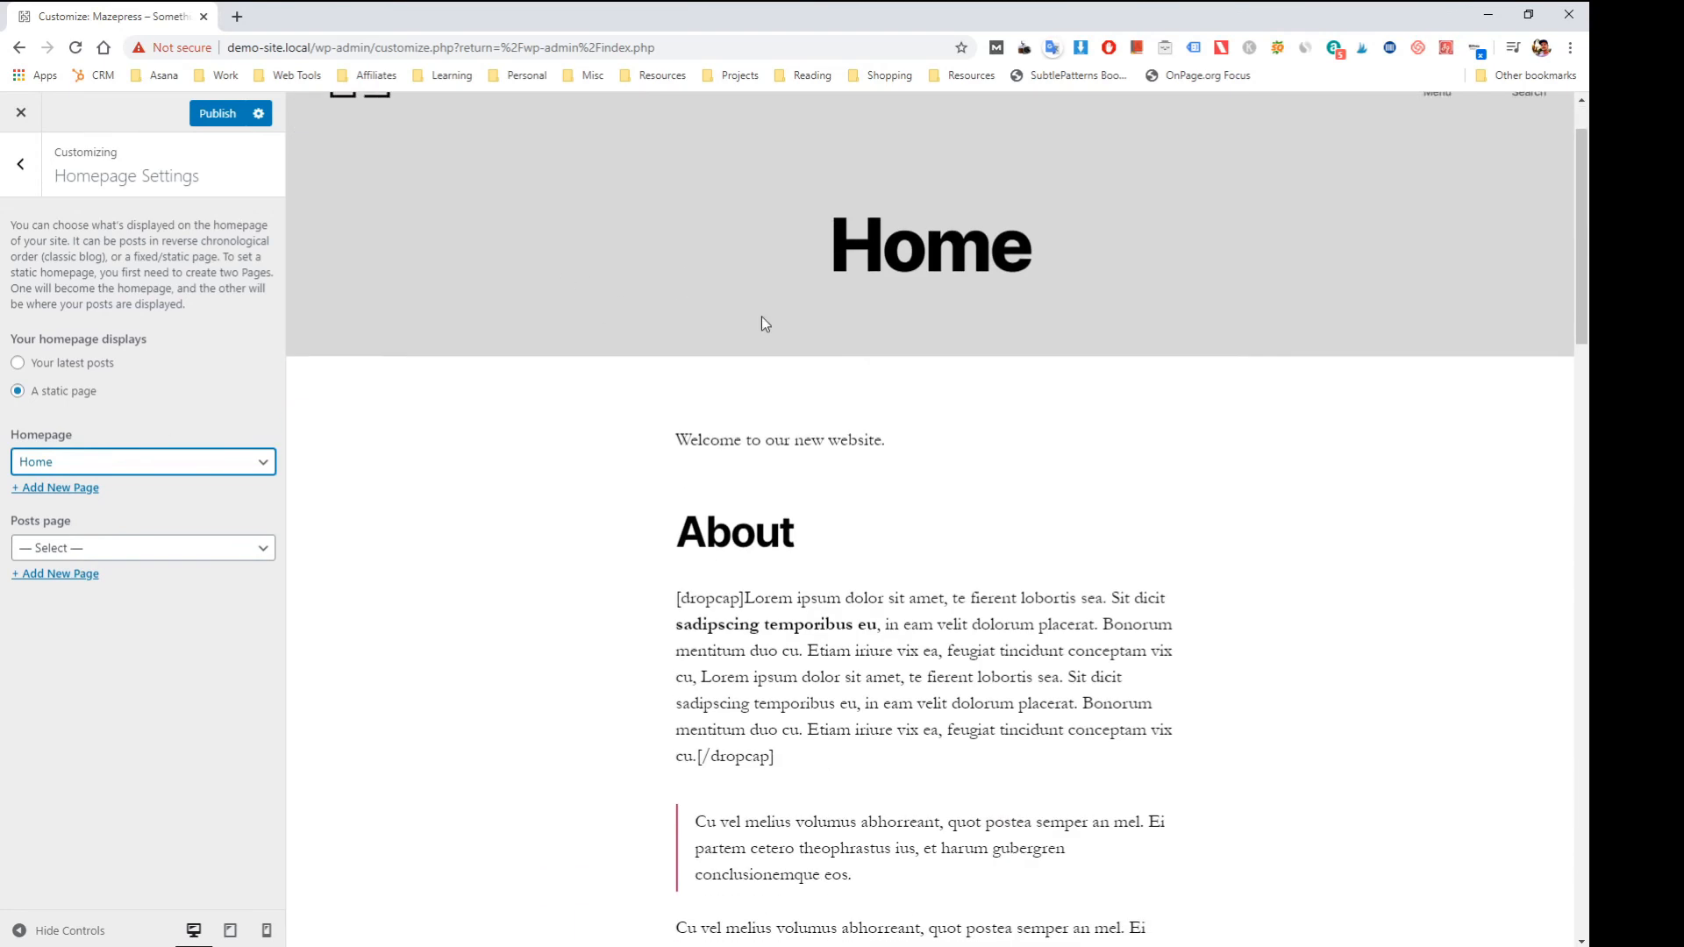
scroll(890, 449, up, 4)
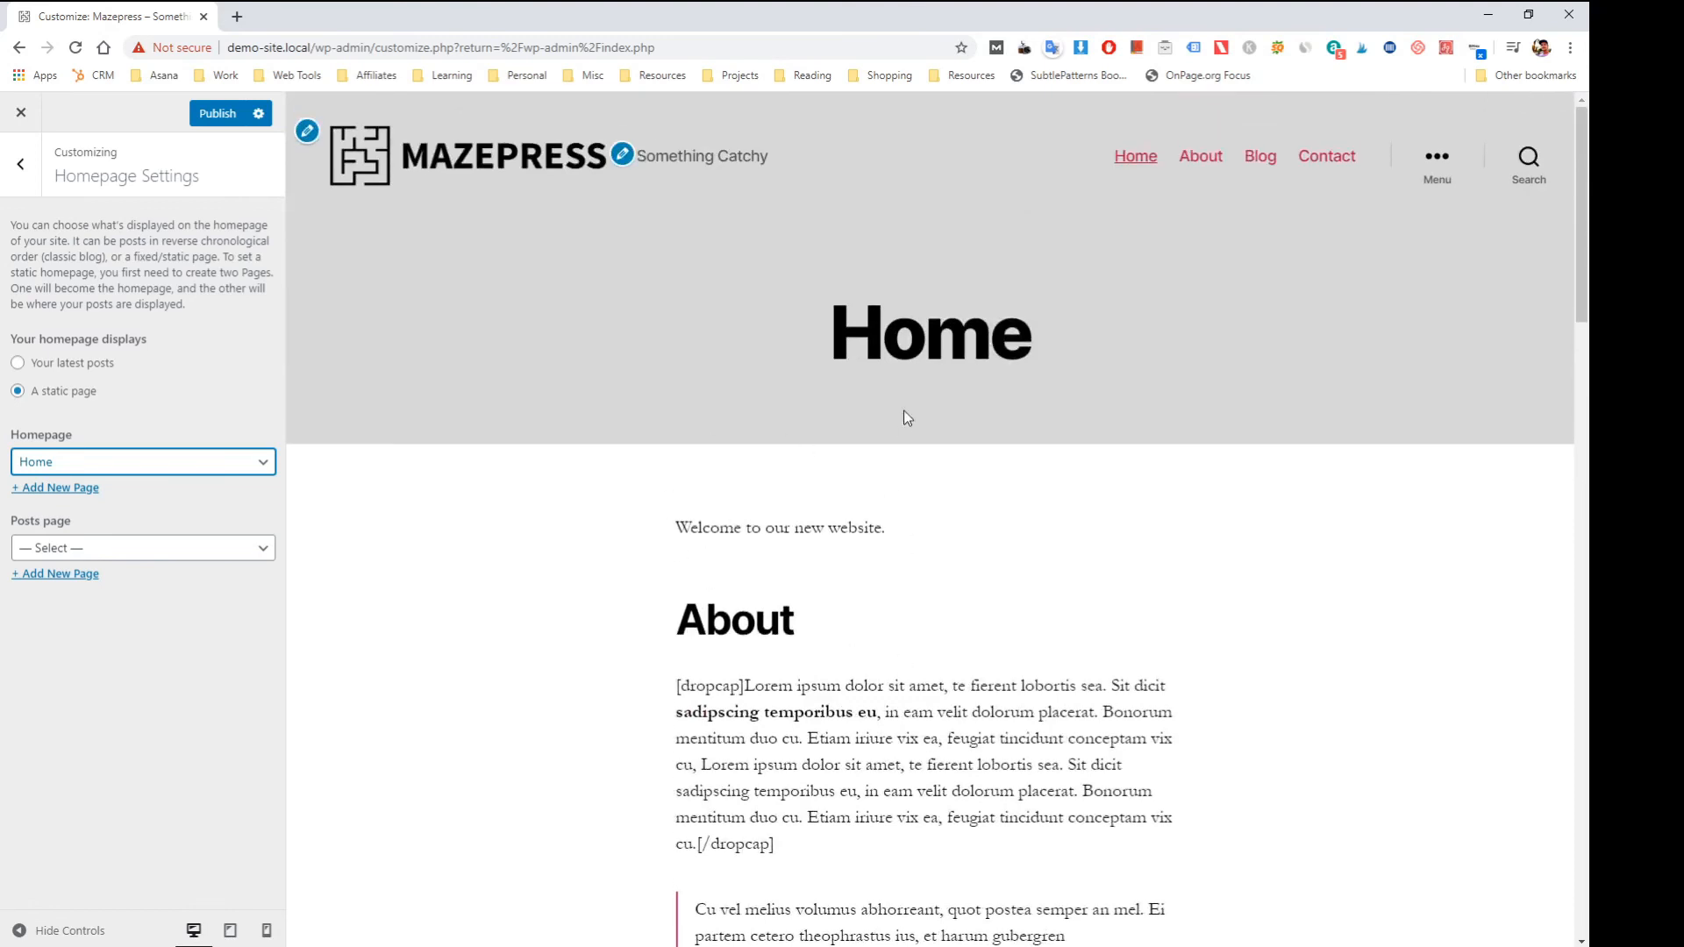
drag(1586, 171, 1507, 167)
- Set the posts page to Blog, check the posts in the preview, and return to the main customization sections
click(585, 504)
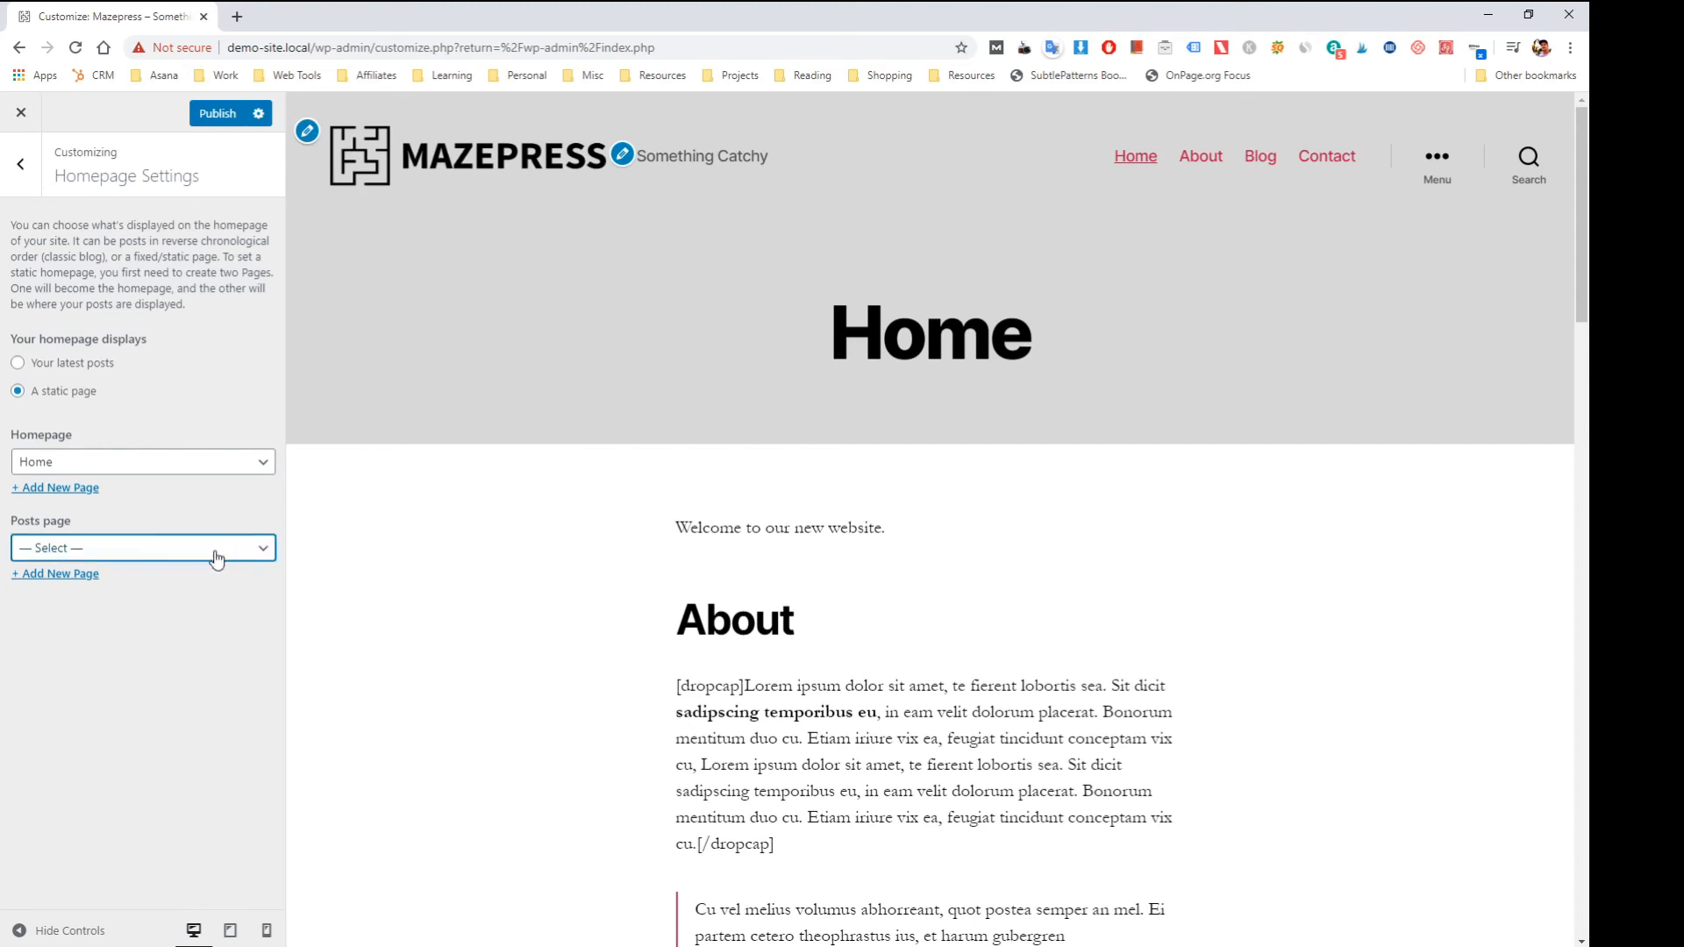
click(39, 607)
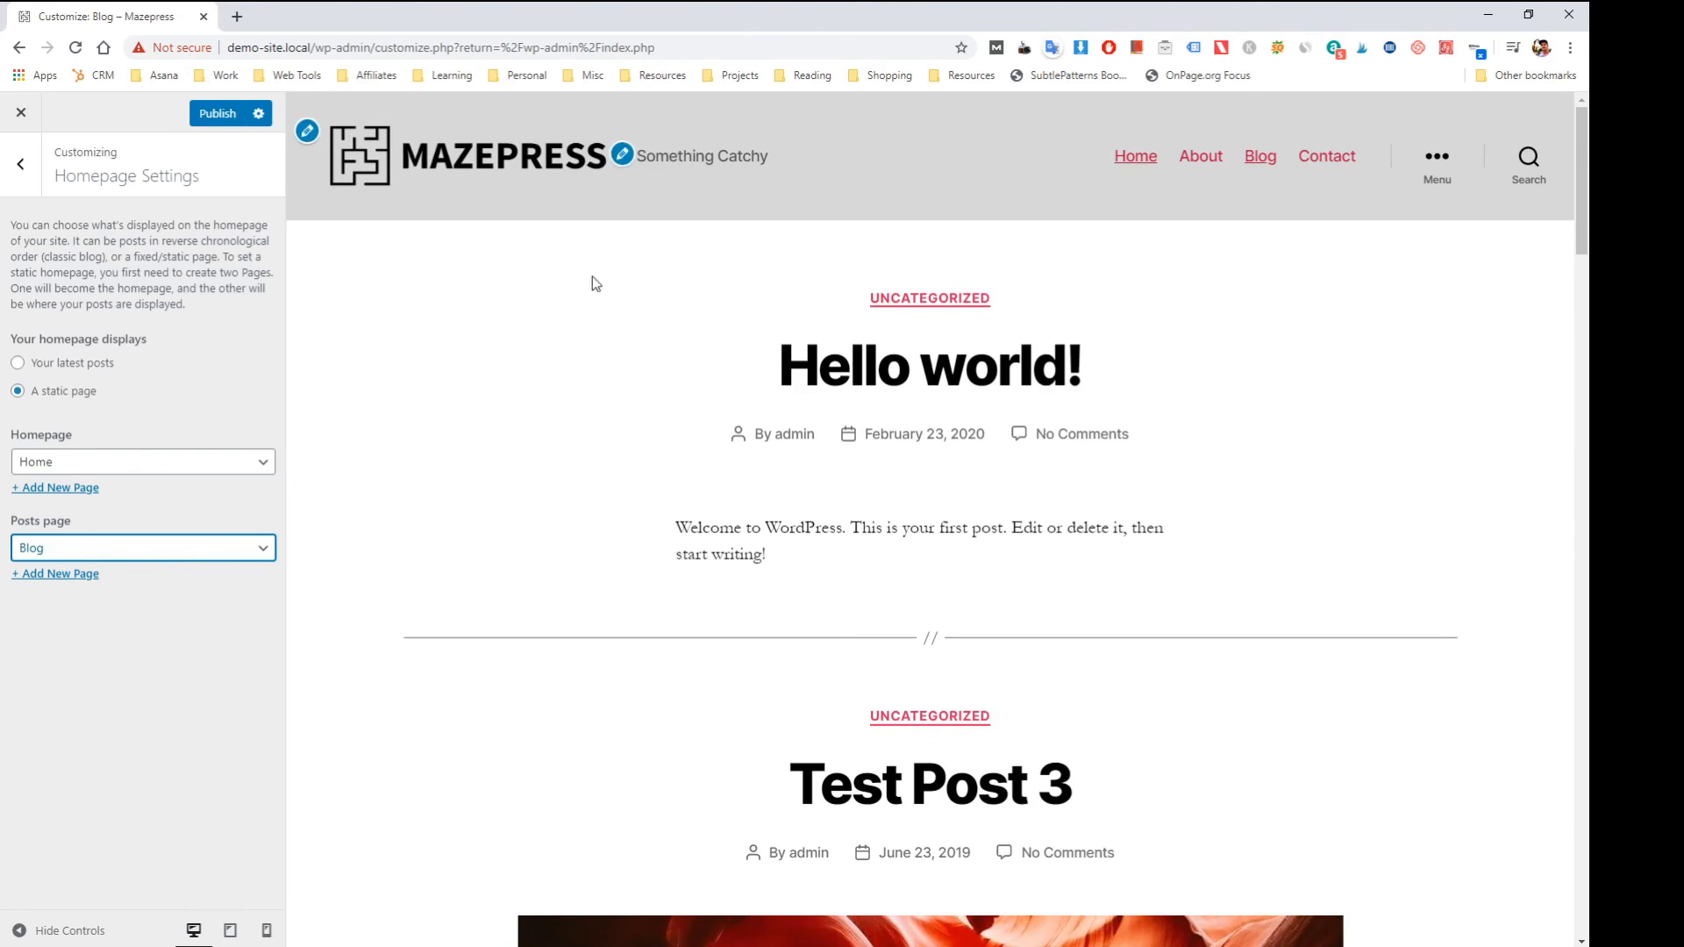
scroll(1080, 538, down, 2)
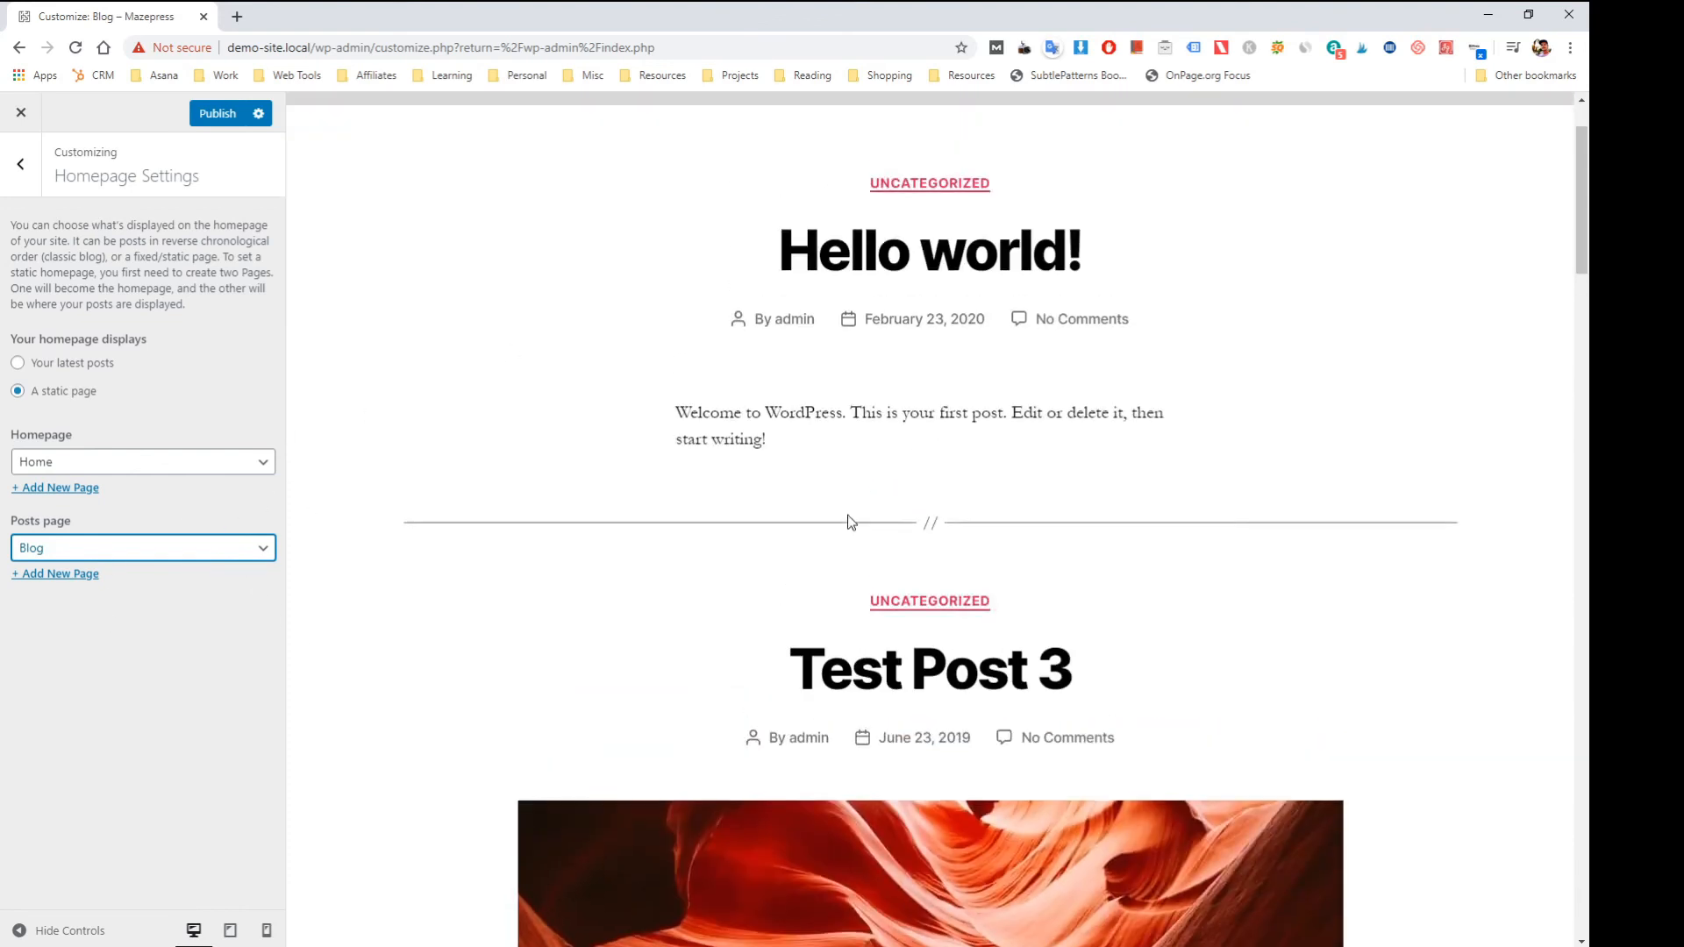
scroll(848, 523, up, 2)
click(13, 167)
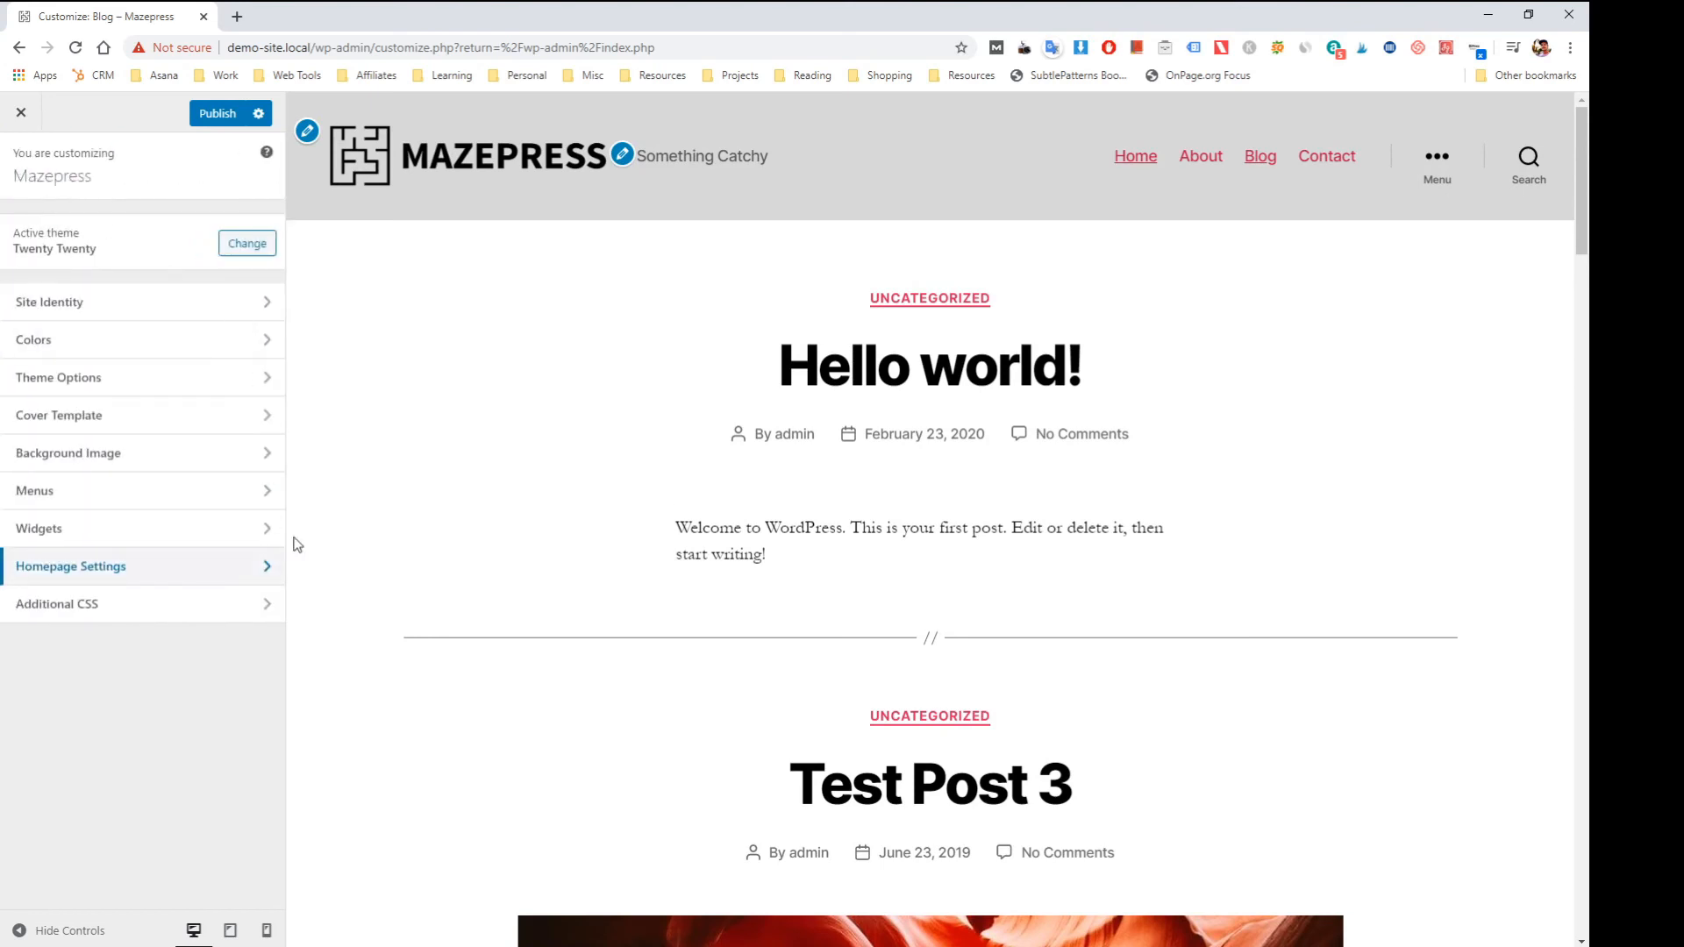
- Look over the Additional CSS section and its code editor, and return to the main customization sections
click(161, 605)
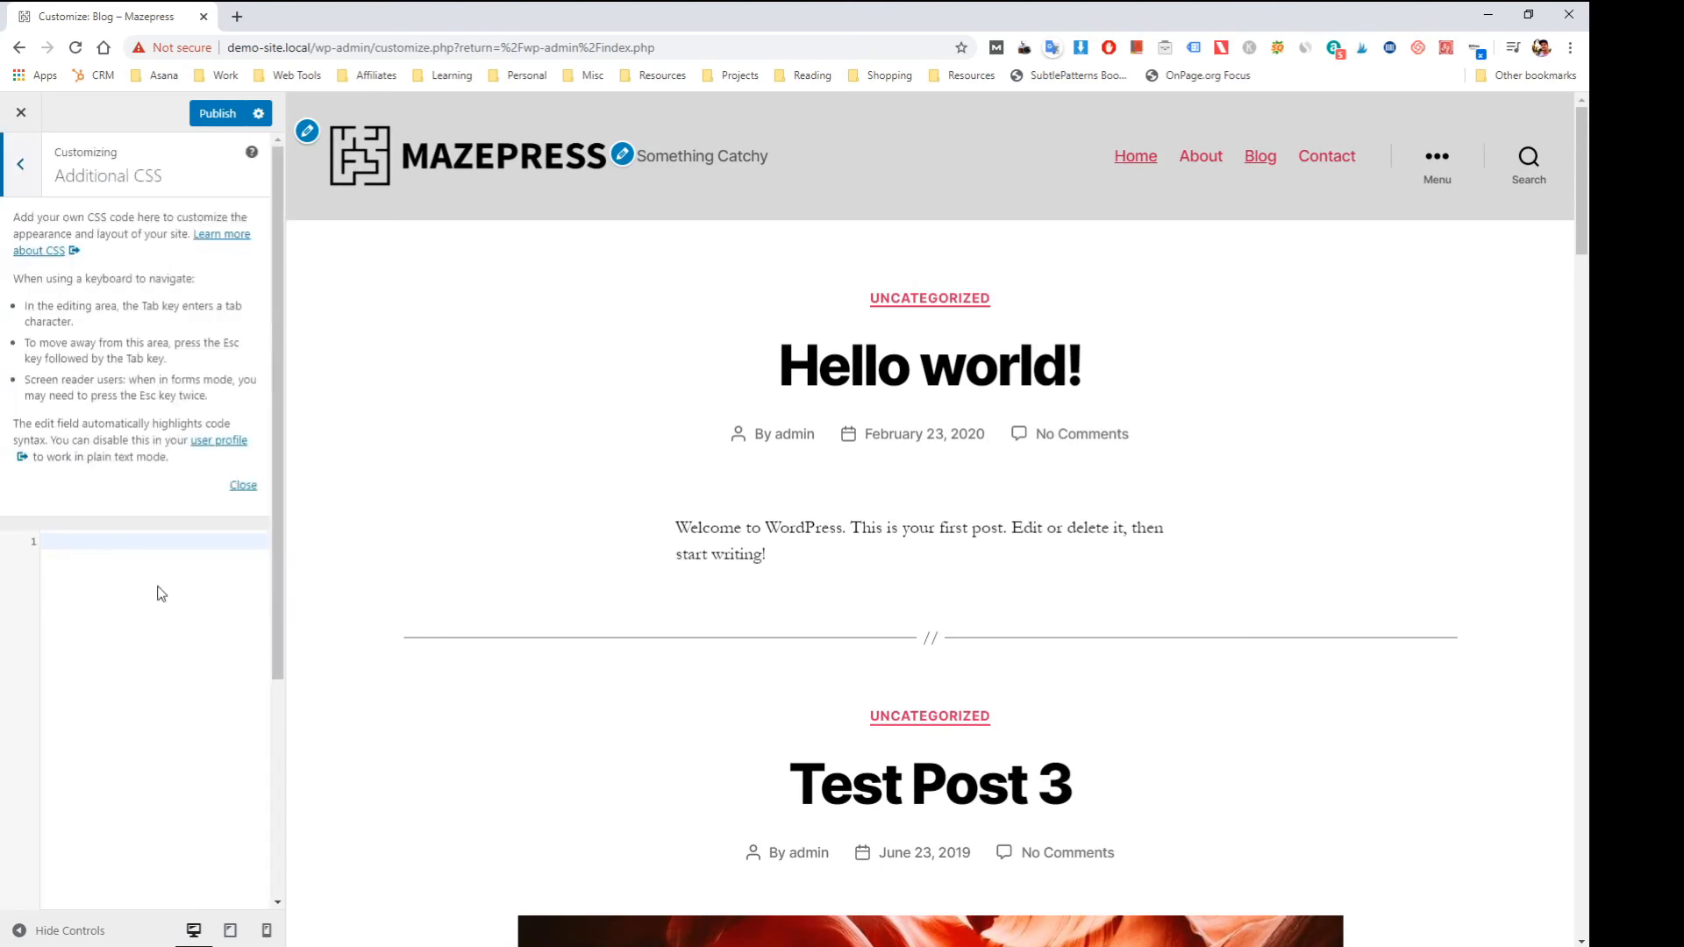
click(134, 569)
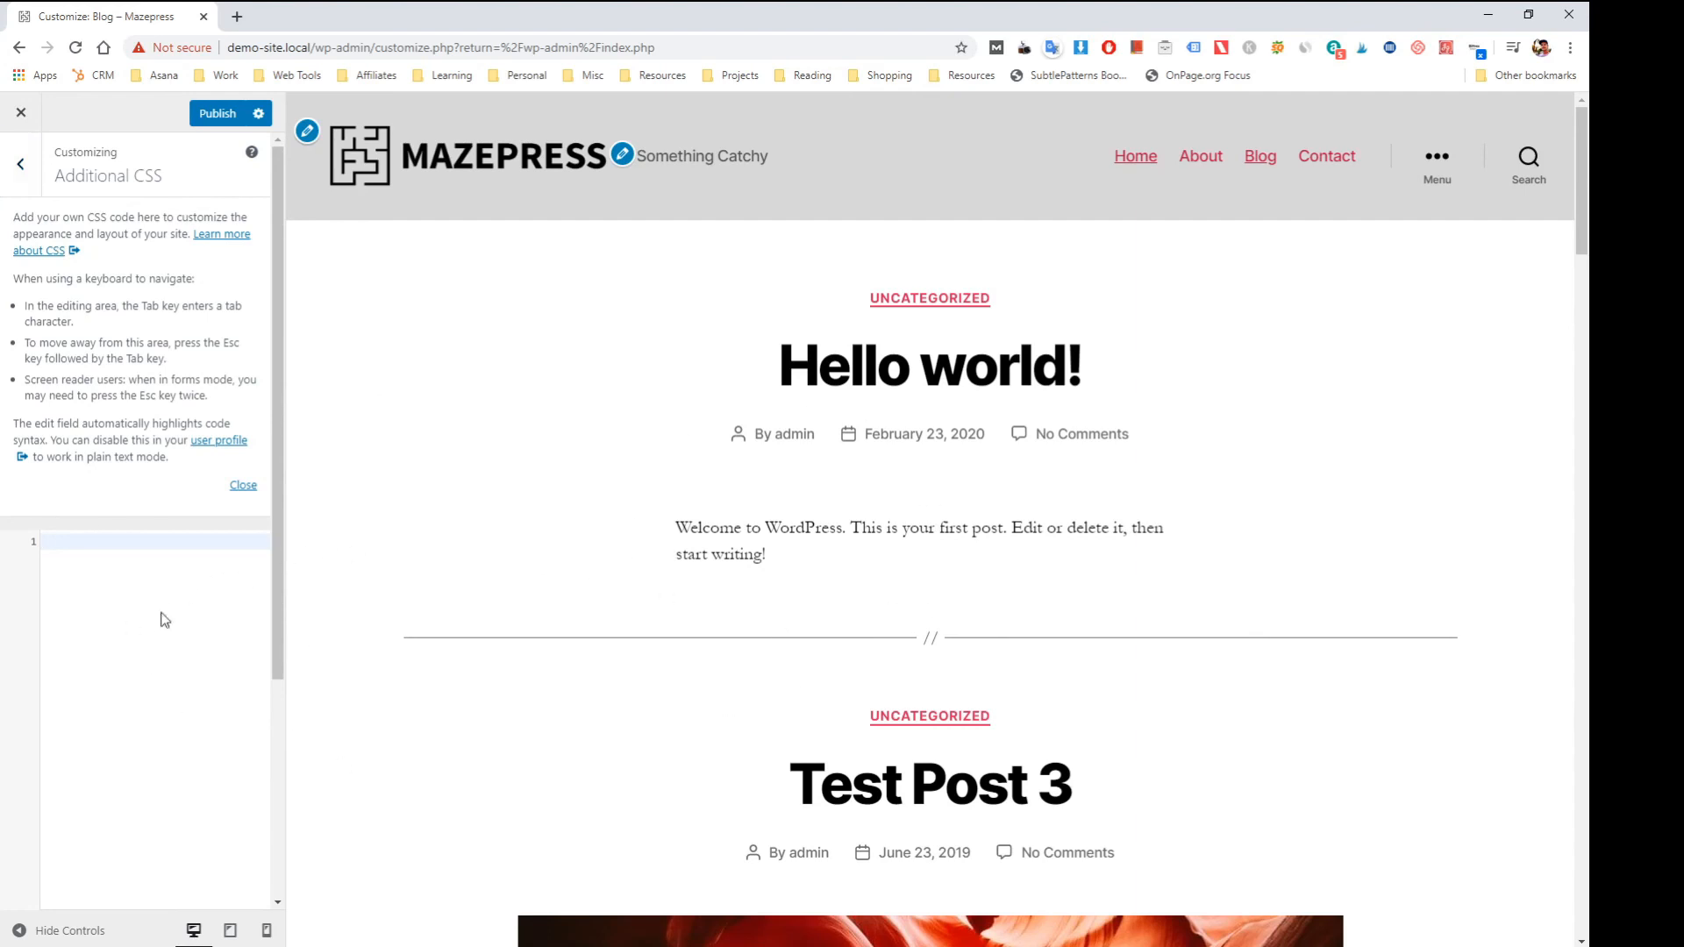
drag(279, 285, 282, 547)
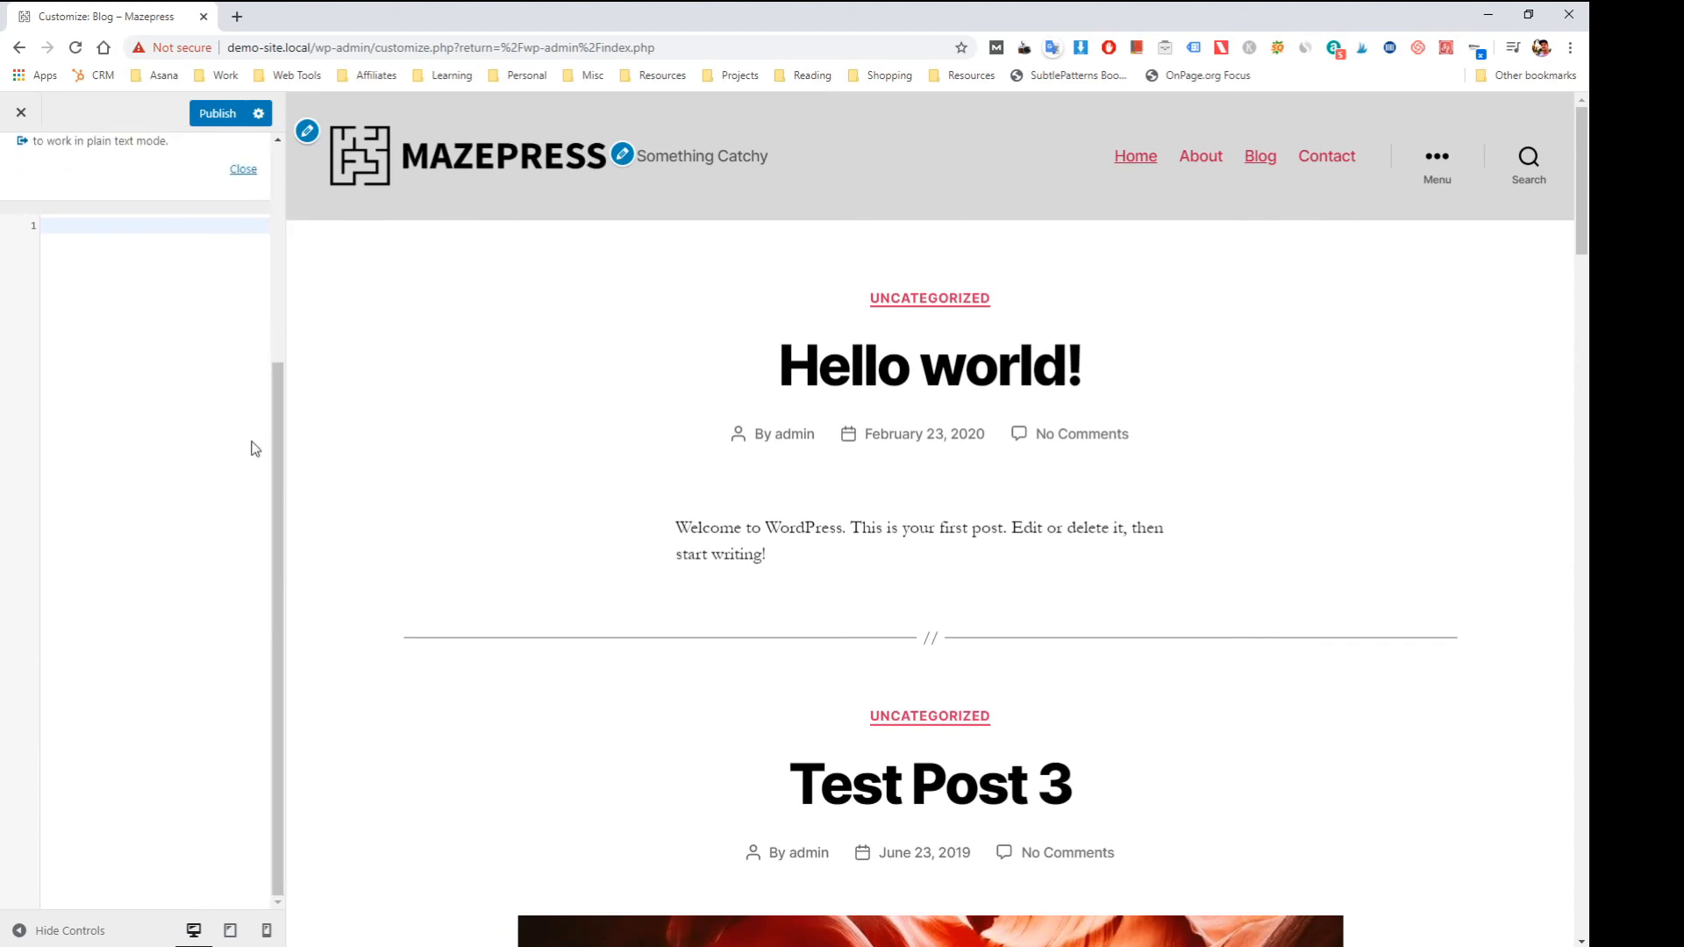
scroll(279, 446, up, 4)
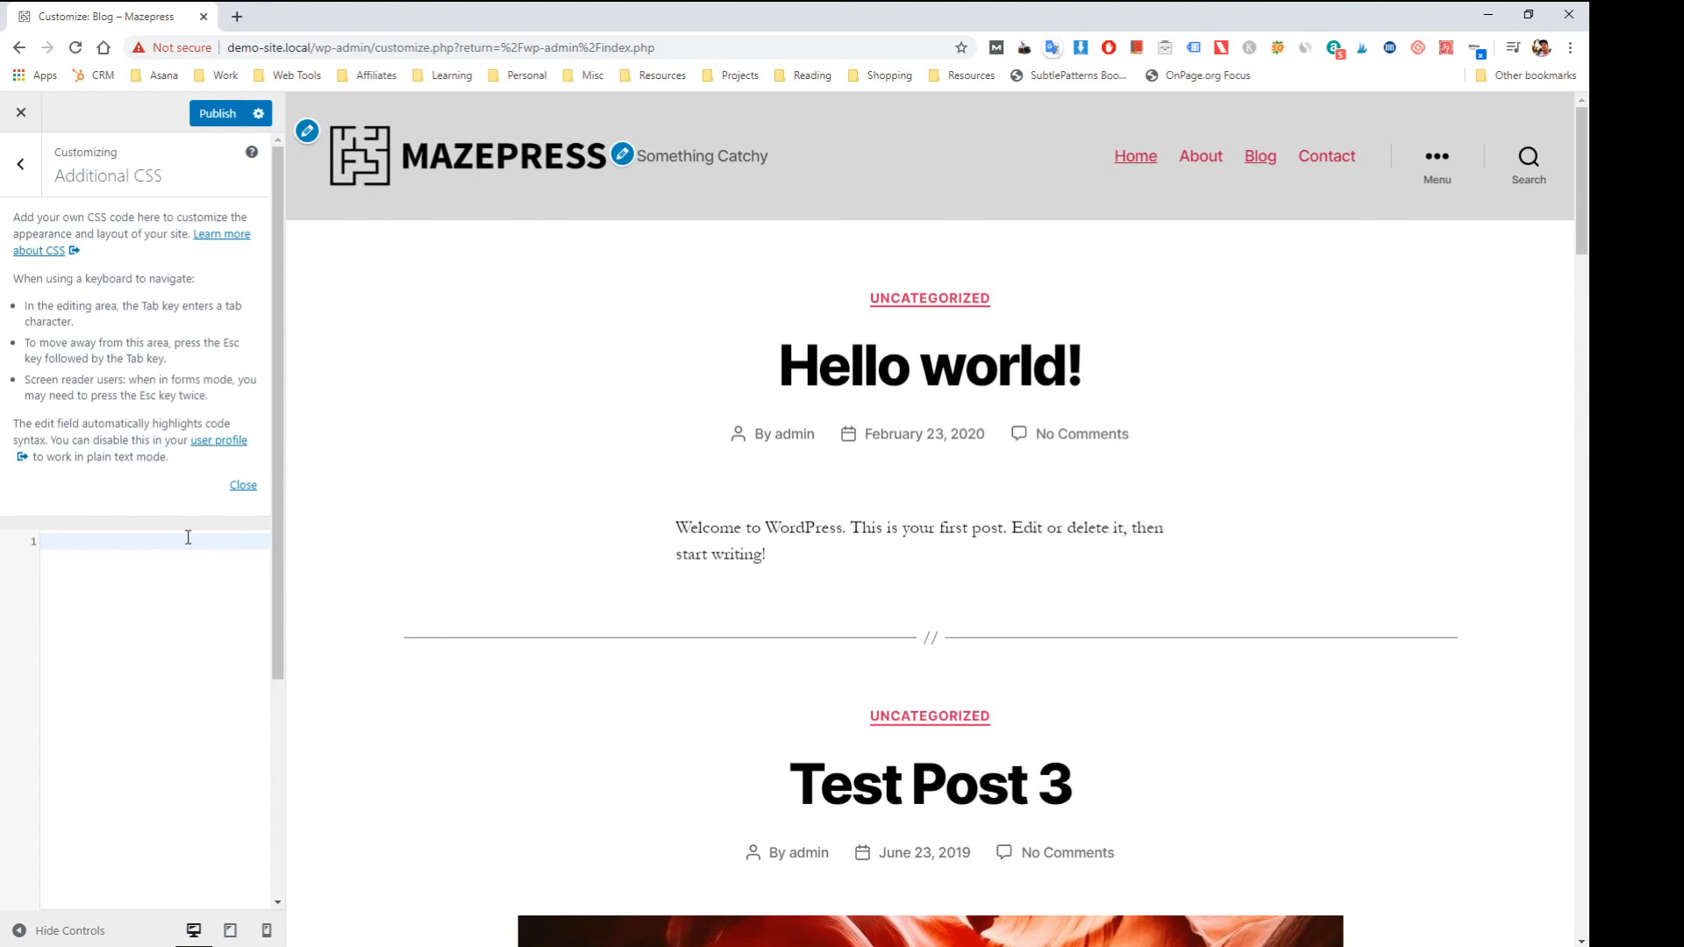
click(23, 168)
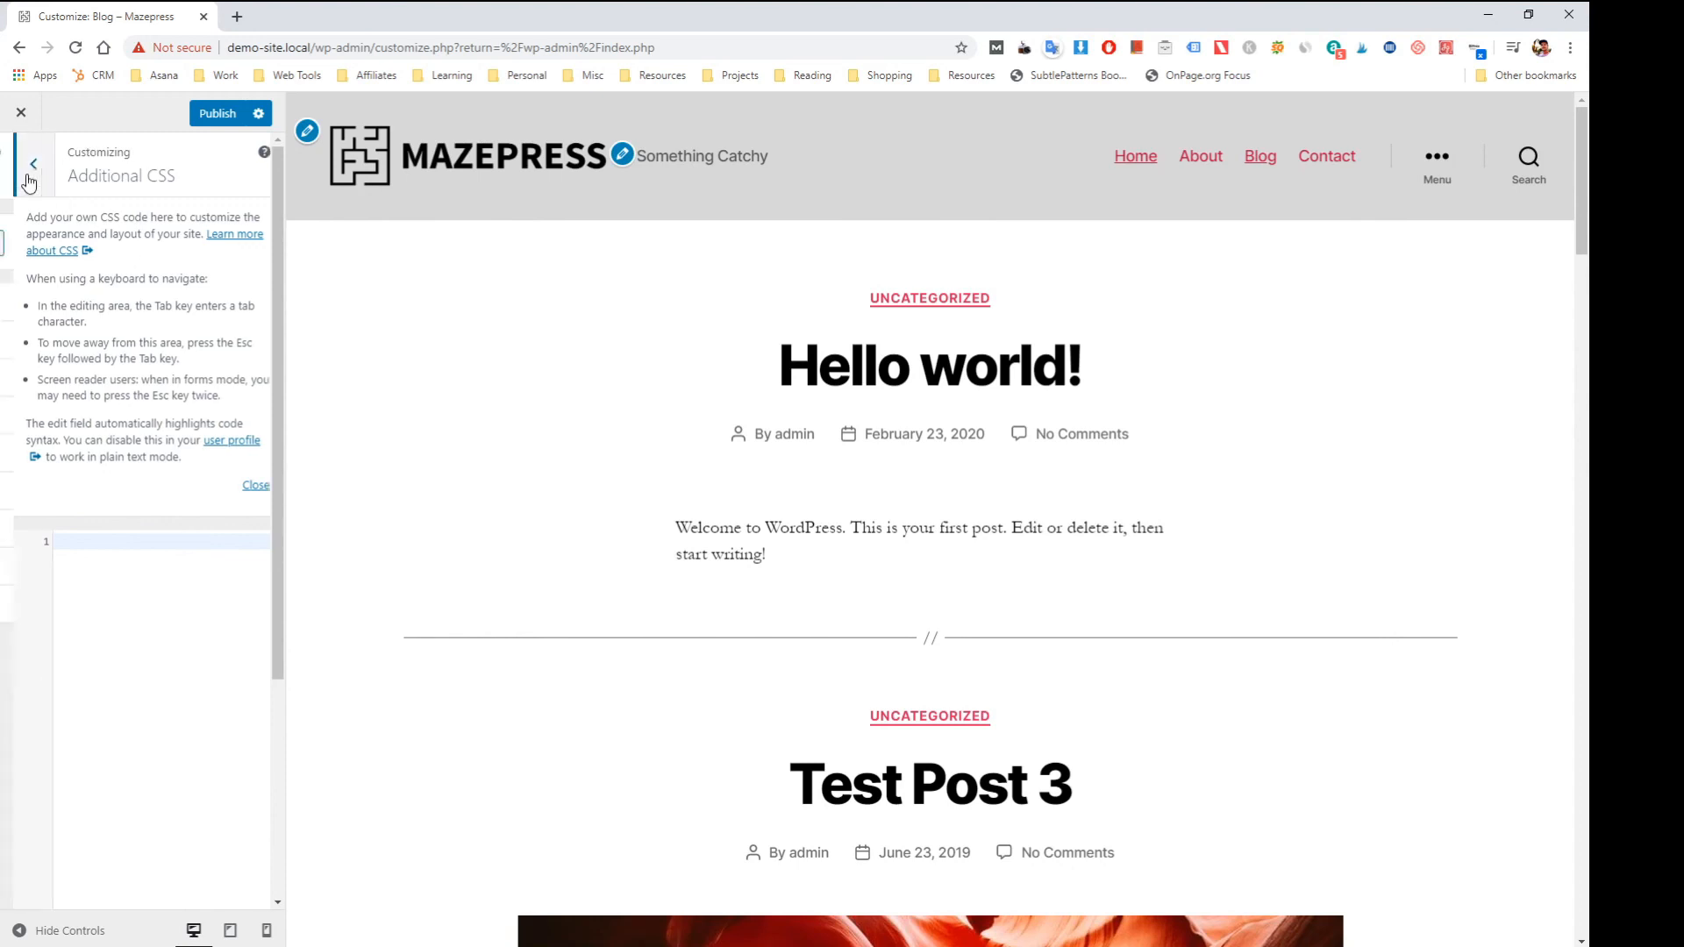
- Publish the customization changes and close the customizer to return to the dashboard
click(217, 118)
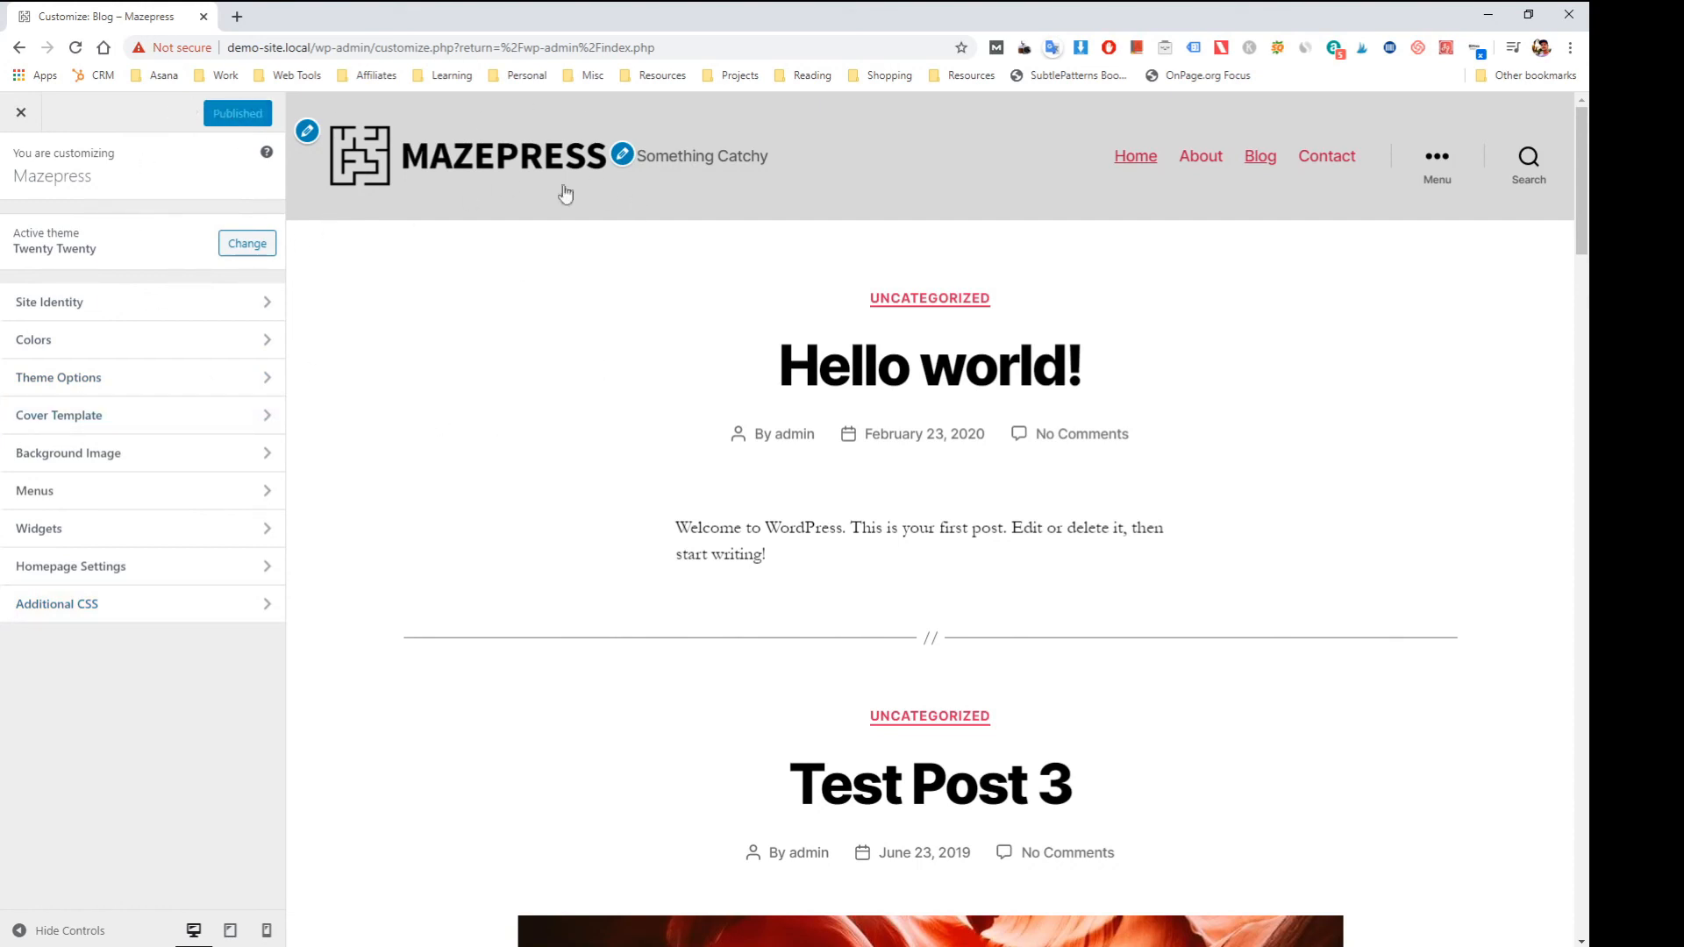
click(22, 113)
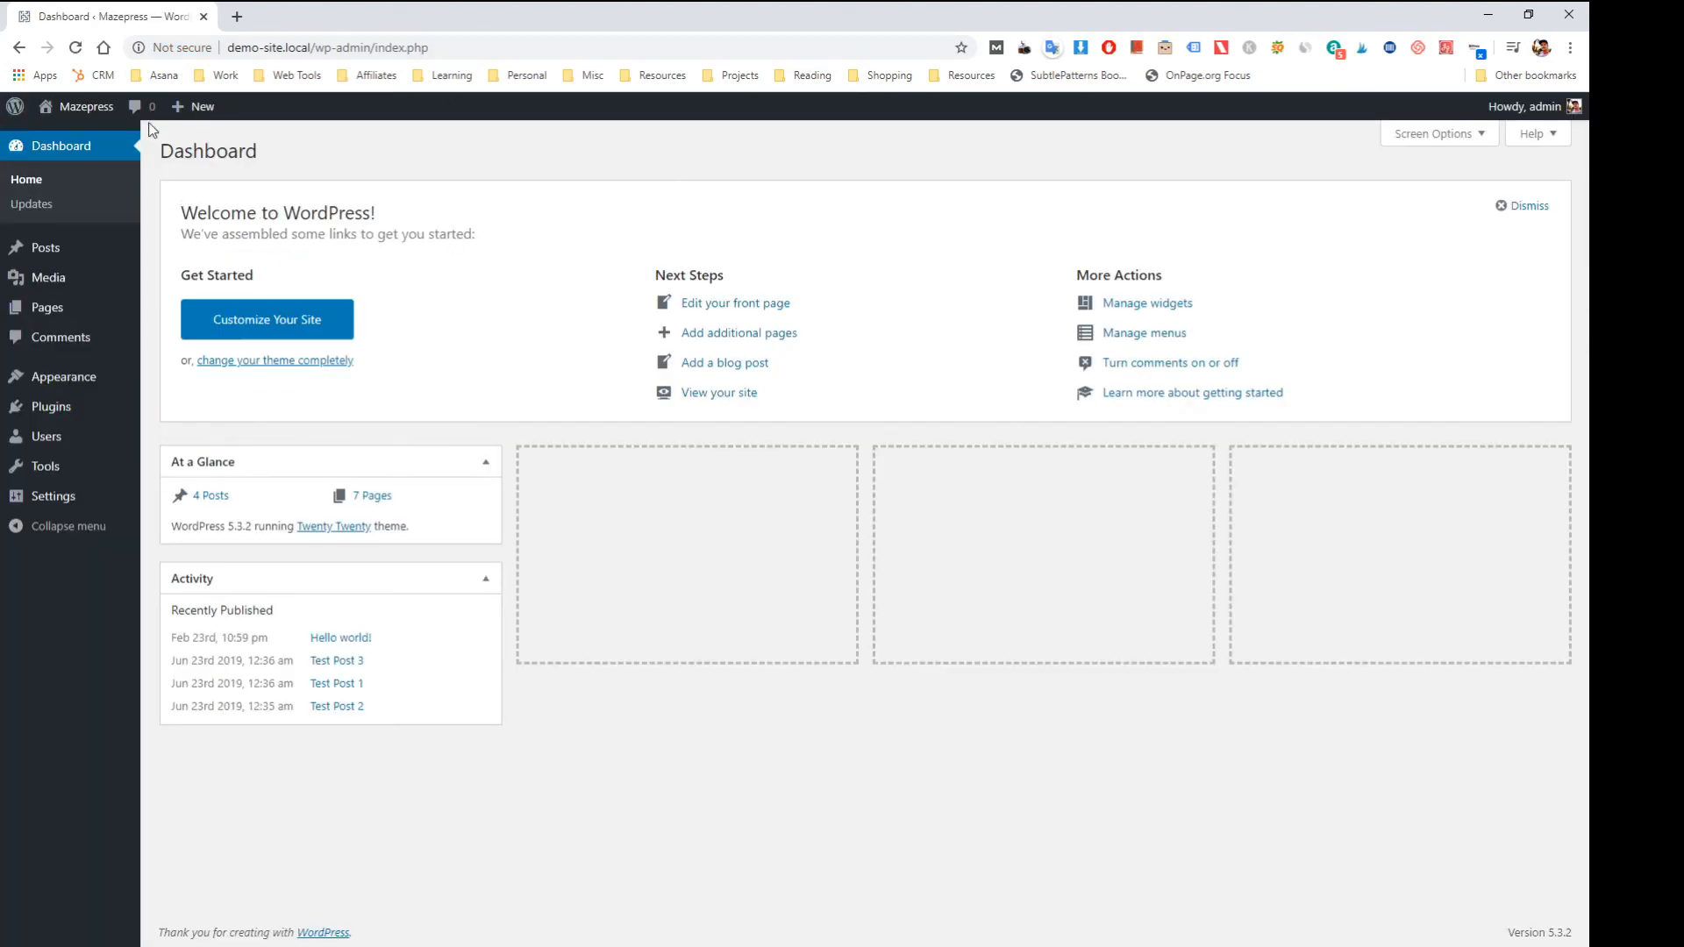
- Visit the live site, review the published homepage from header to footer, and reopen the customizer from there
mouse_move(76, 111)
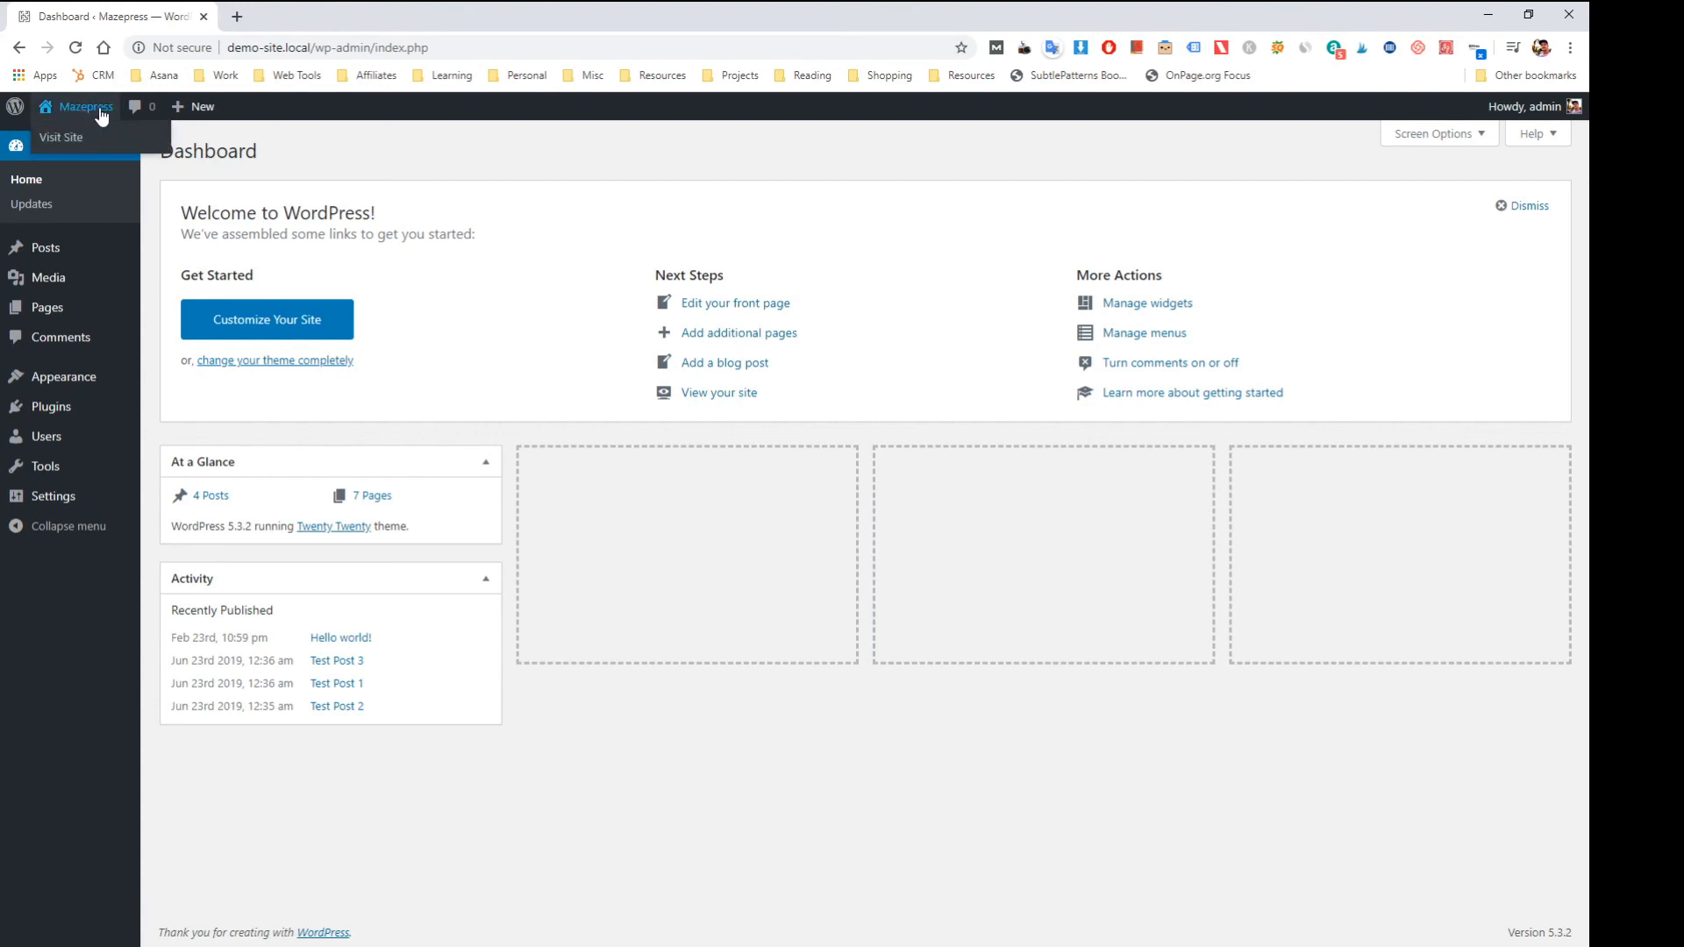
click(71, 136)
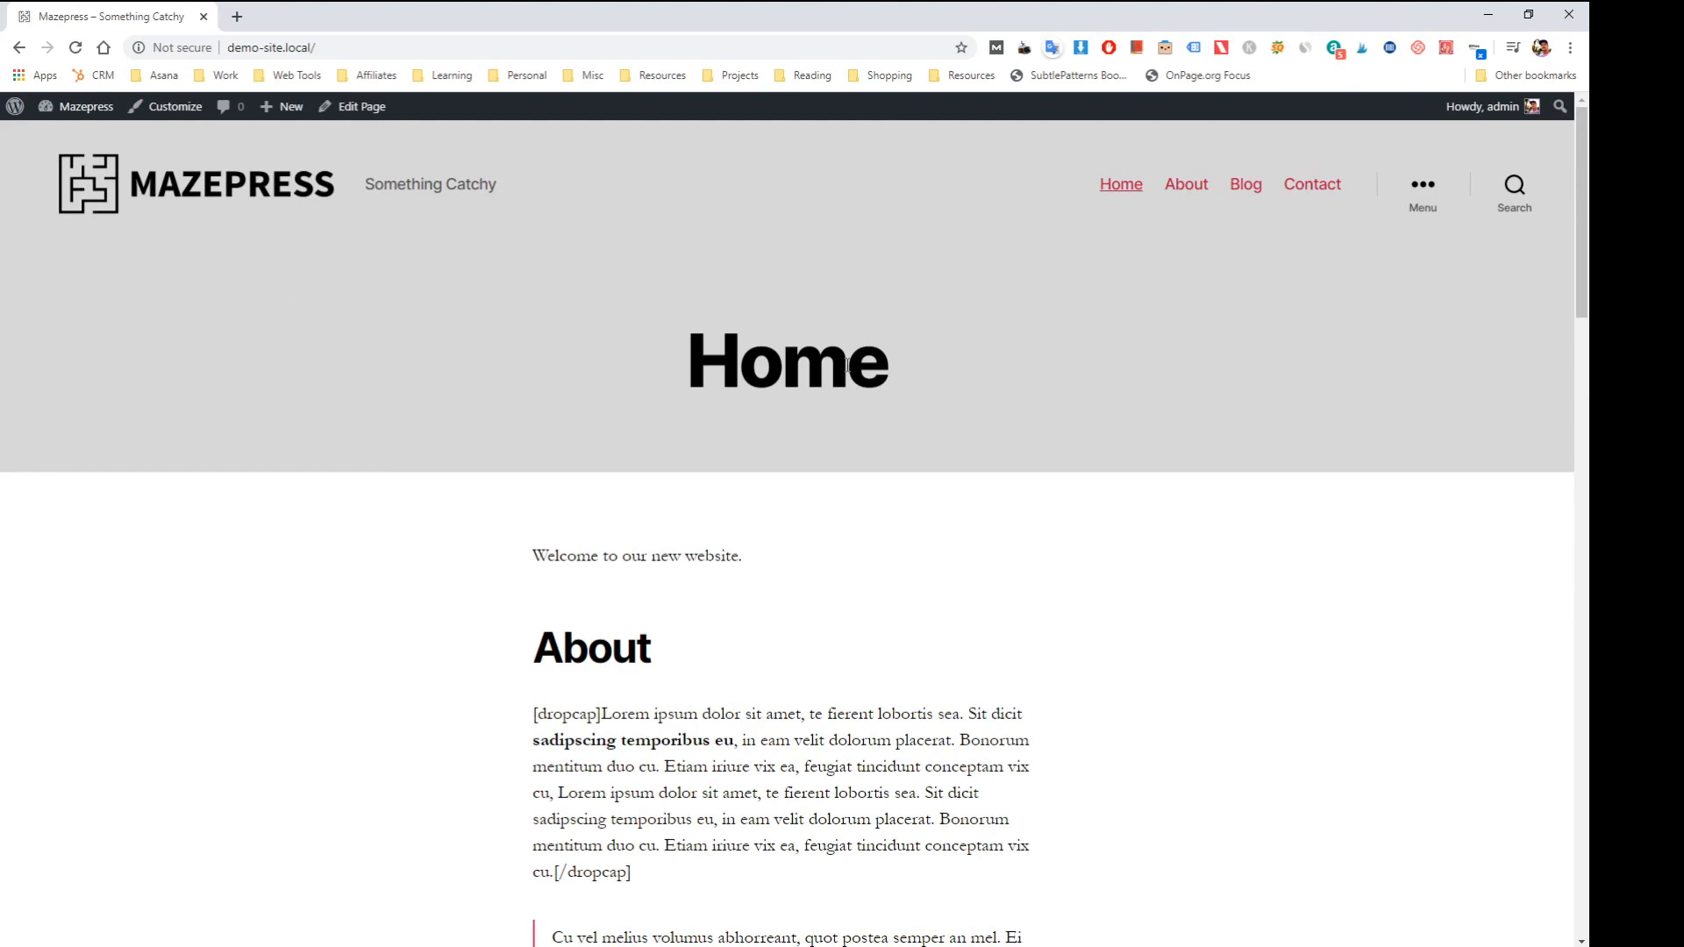
scroll(847, 367, down, 15)
scroll(814, 500, up, 15)
click(178, 113)
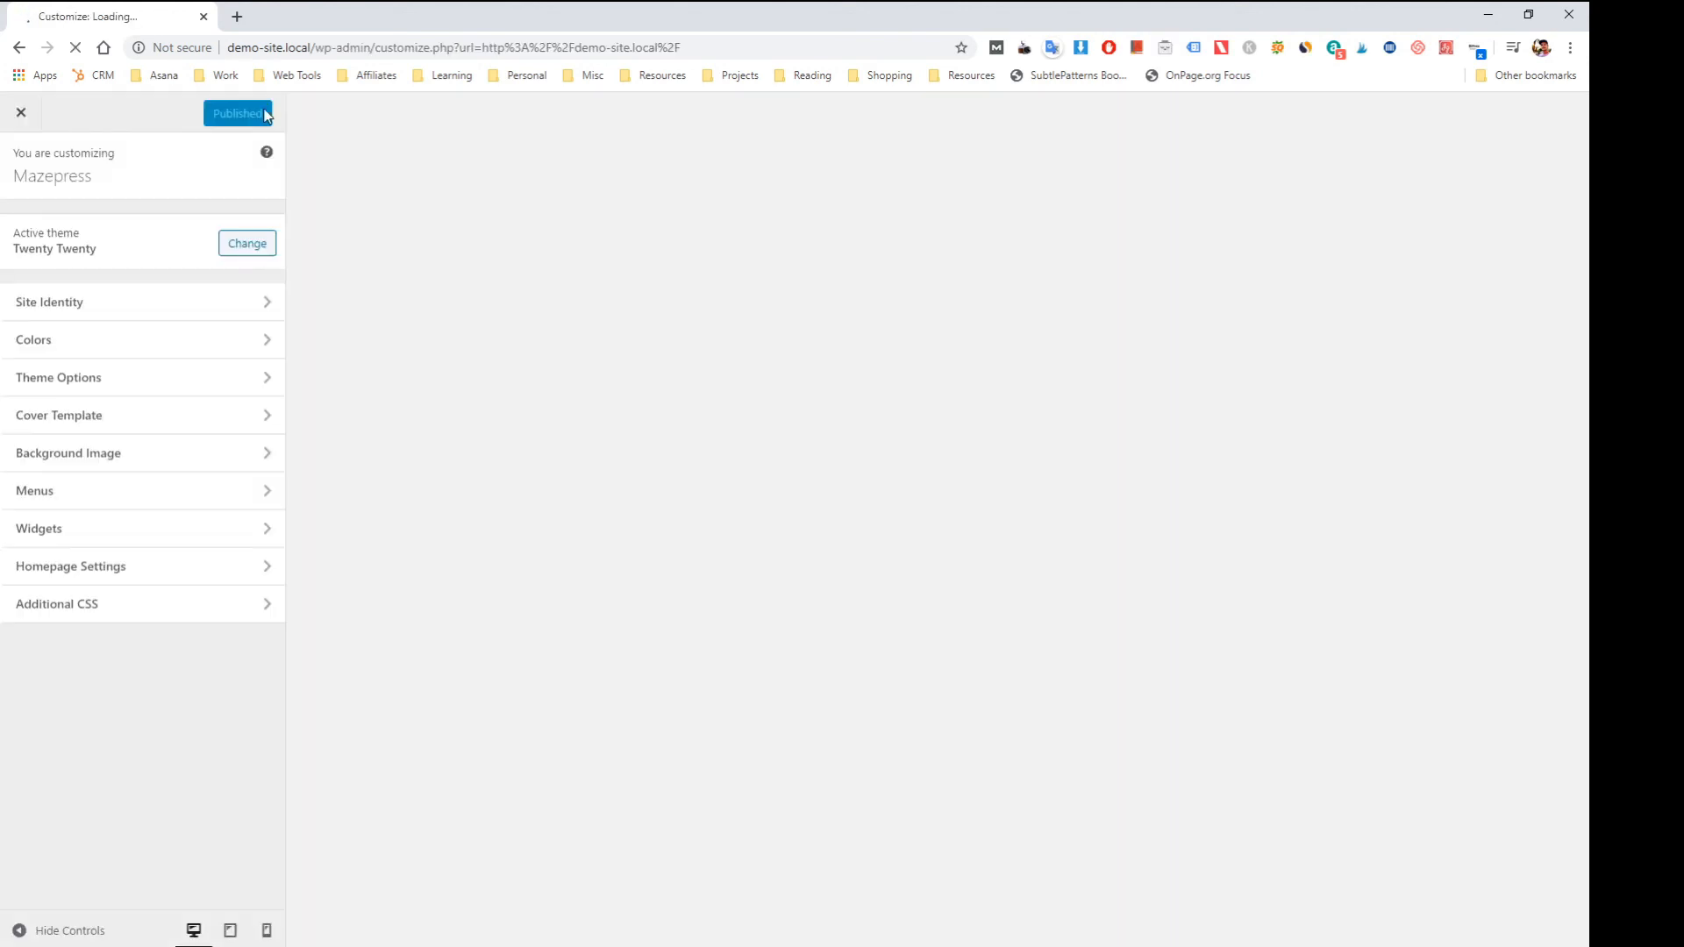